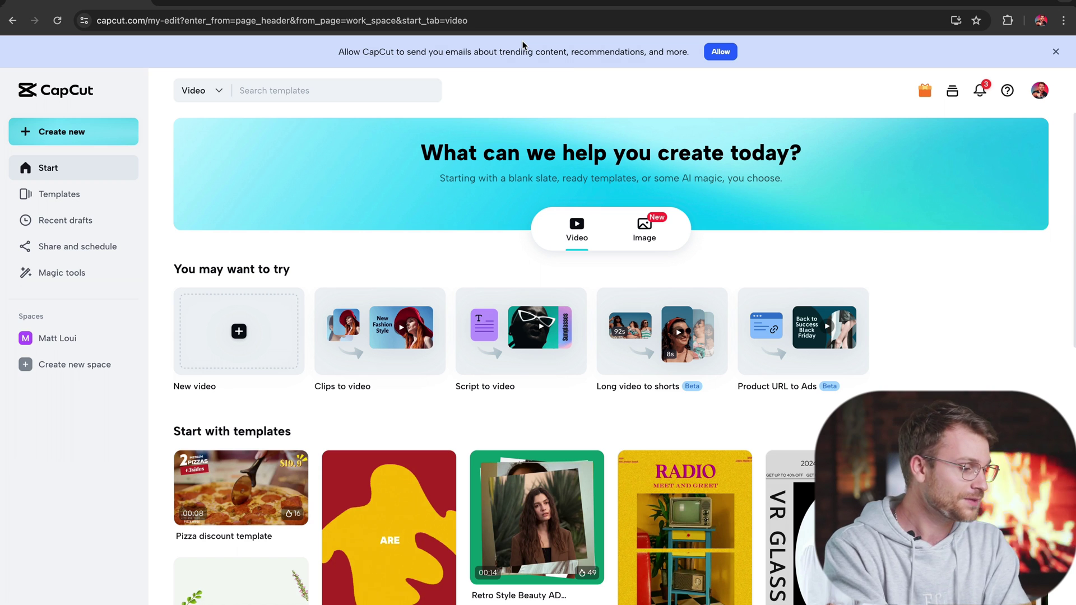
- Open the Magic tools page and scroll to the Create with AI tools
left_click(56, 272)
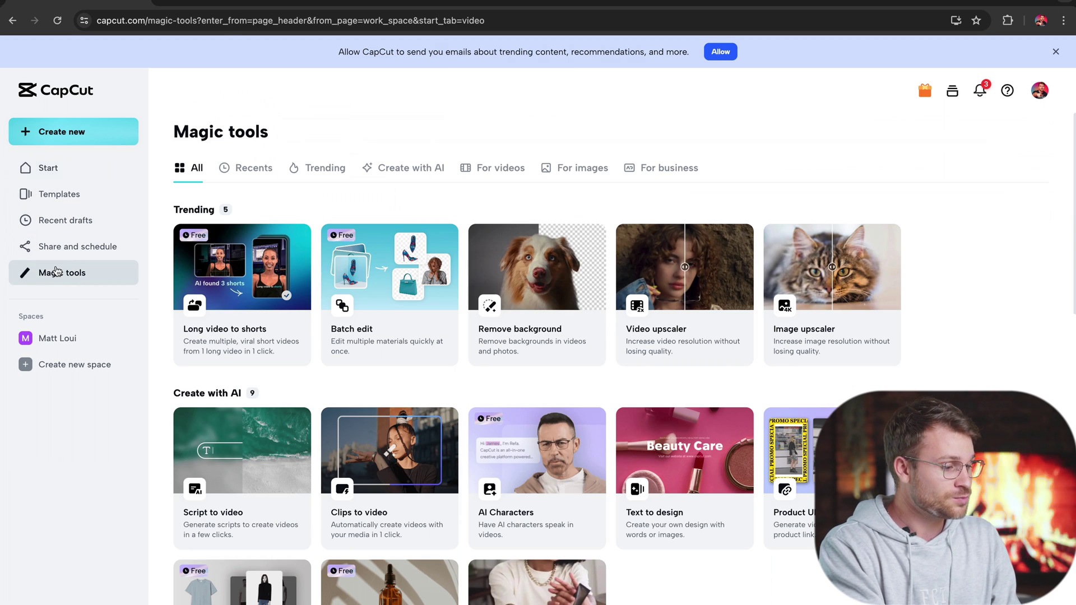
scroll(531, 428, "down", 2)
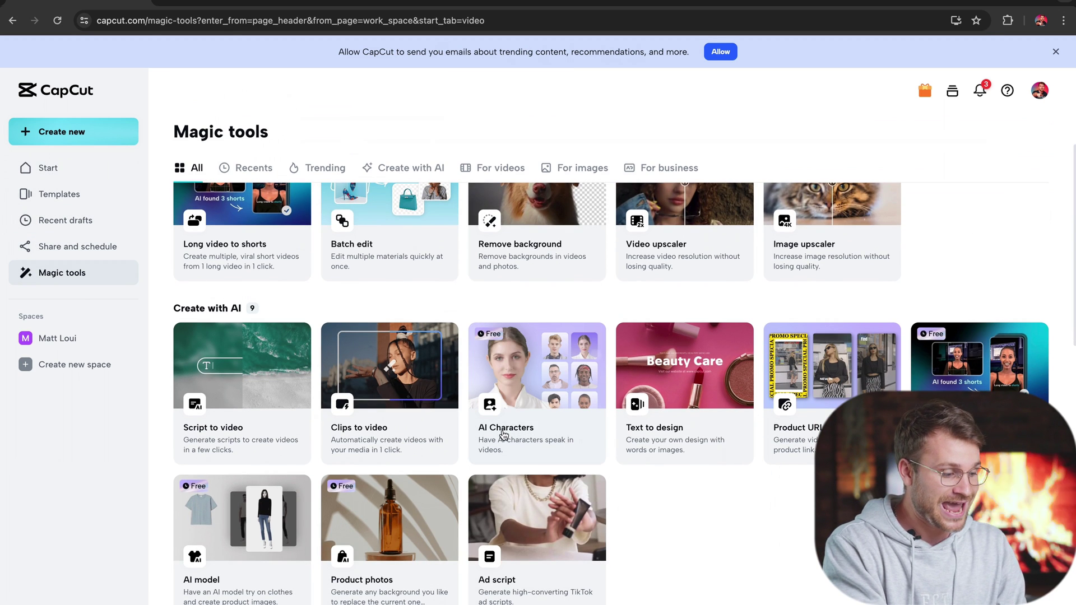
- Launch AI Characters in the editor and pick the Justin-Walking 4 character
left_click(504, 435)
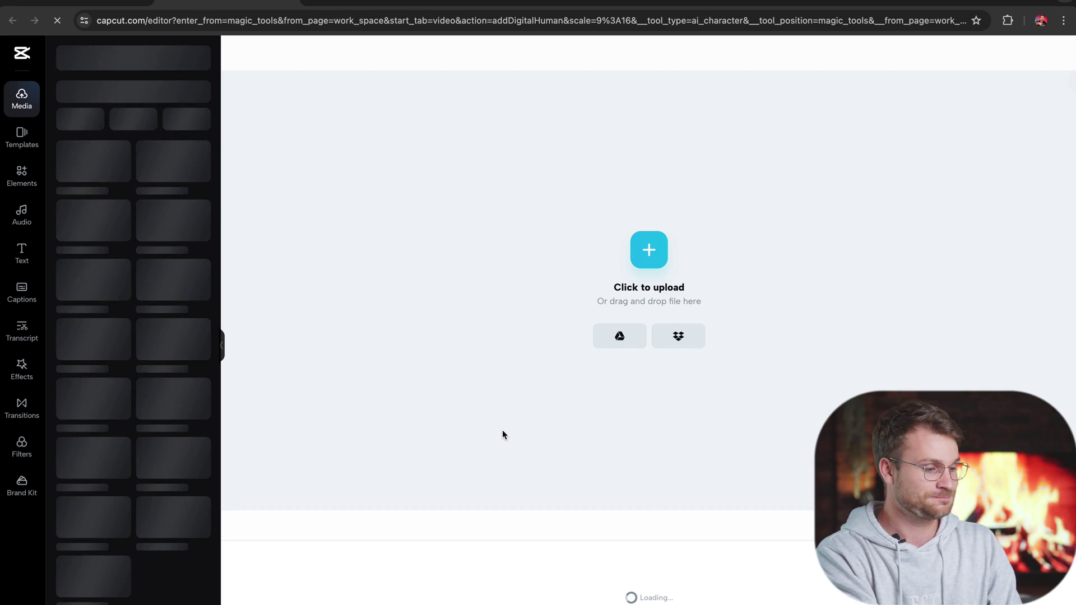
scroll(177, 409, "down", 10)
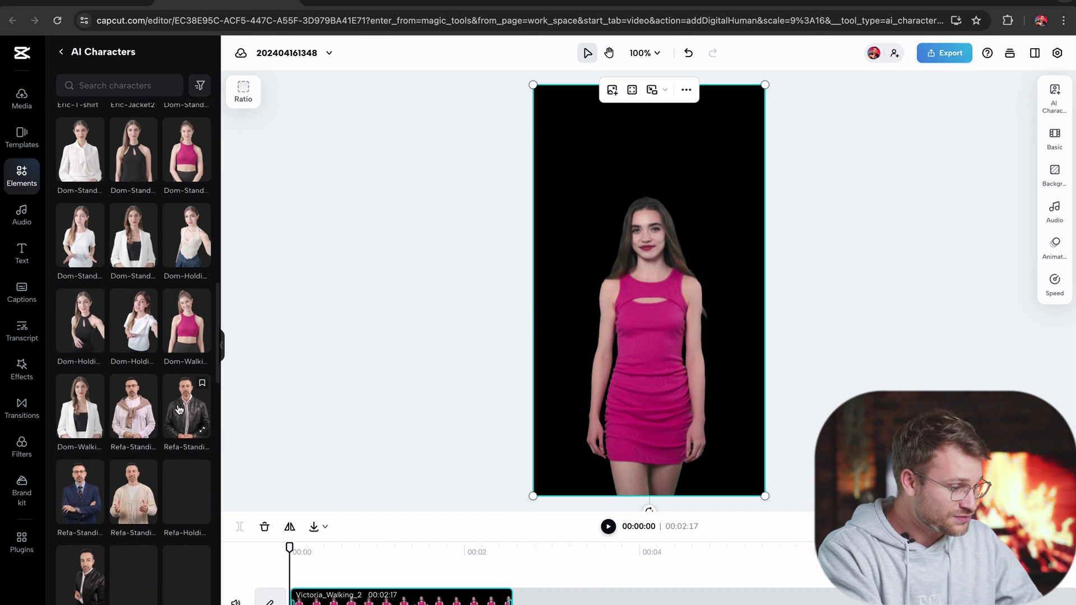
scroll(180, 409, "down", 10)
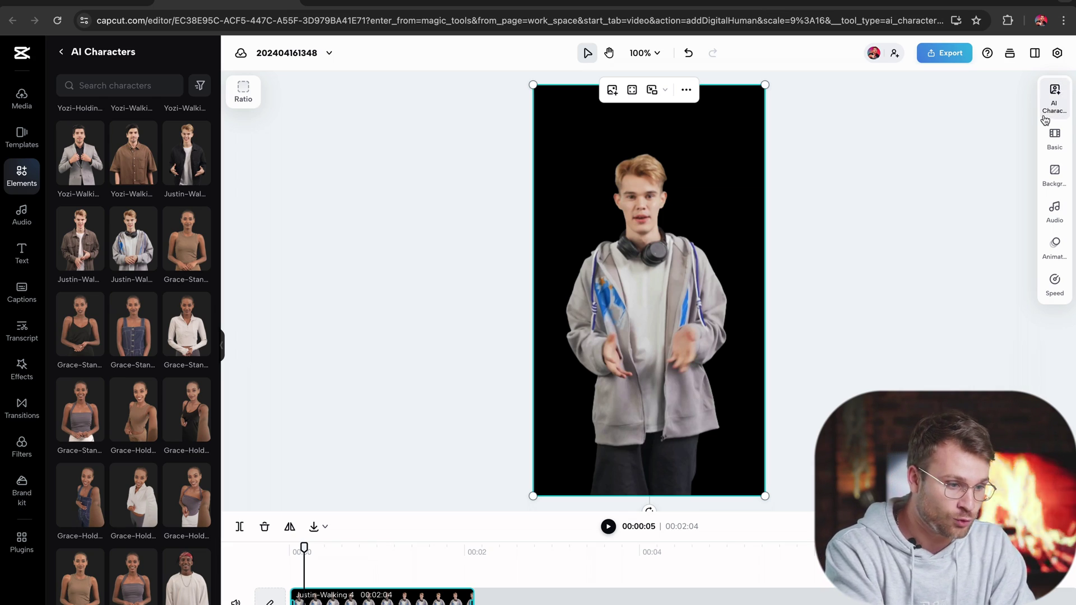
- Frame the character in Close up saying 'BUY MY DIGITAL PRODUCTS!!' in Charming Male voice, then preview
left_click(1054, 101)
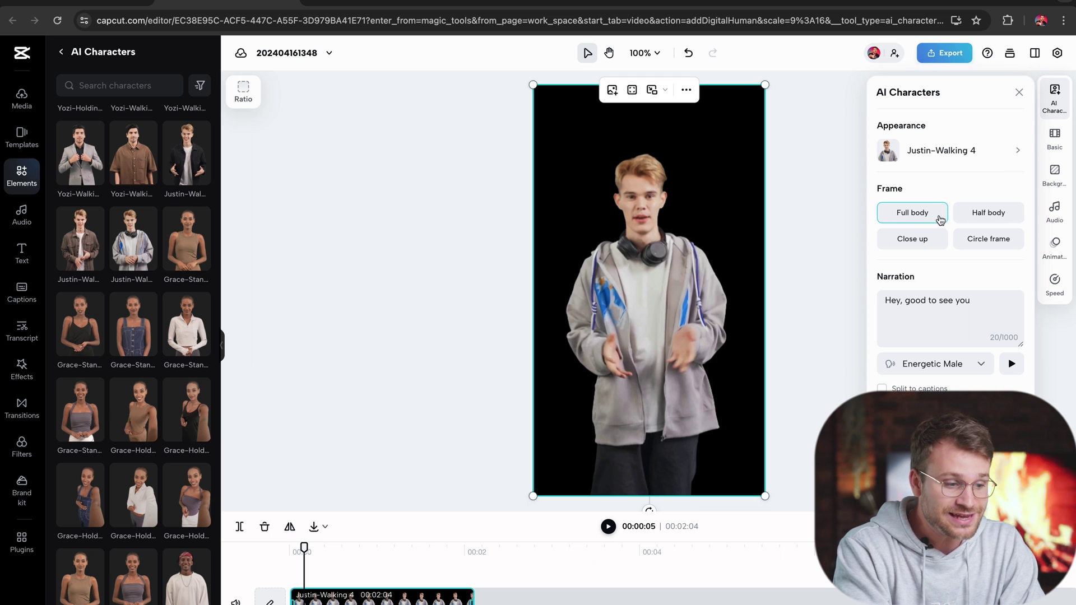
left_click(969, 217)
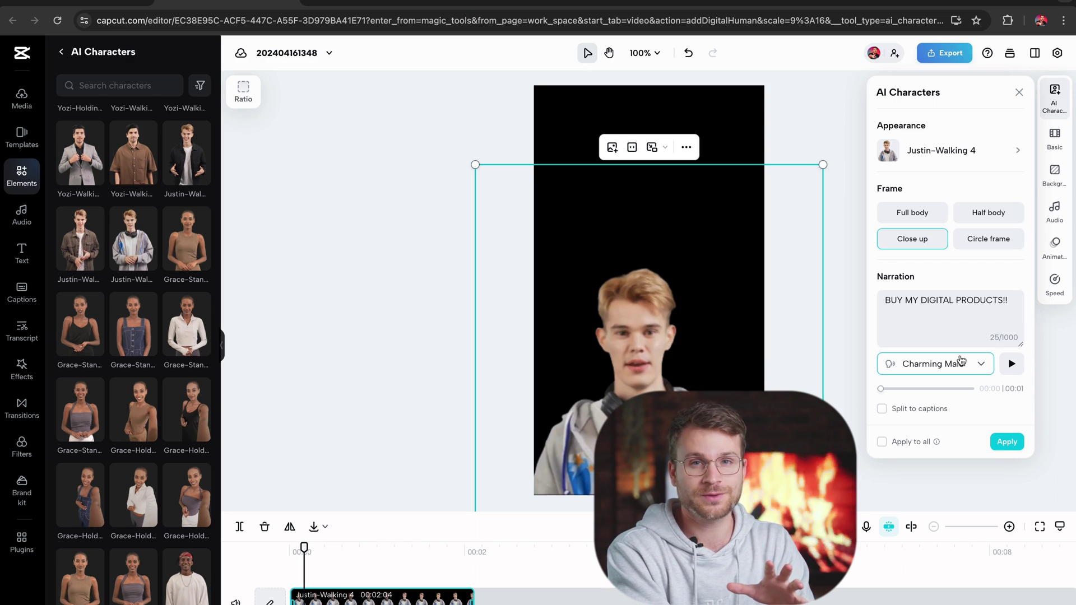
left_click(1006, 443)
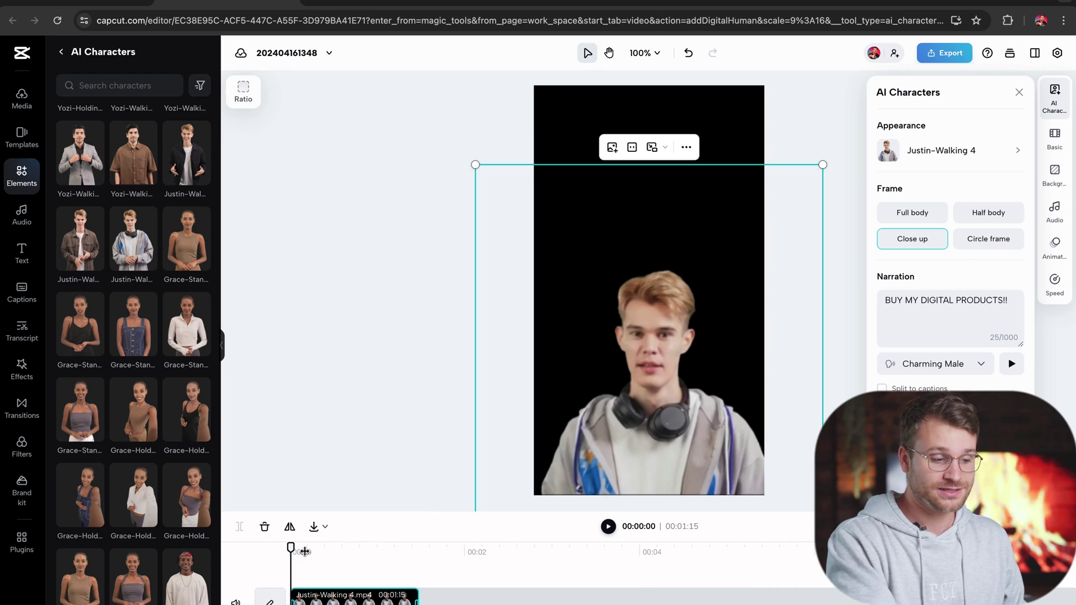
left_click(939, 303)
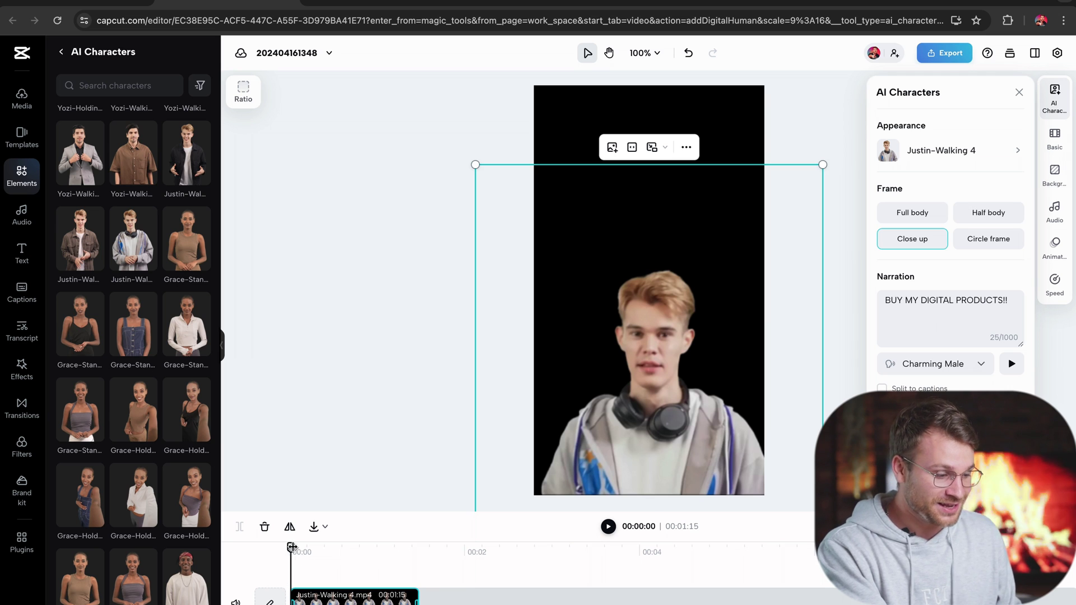
left_click_drag(292, 547, 340, 547)
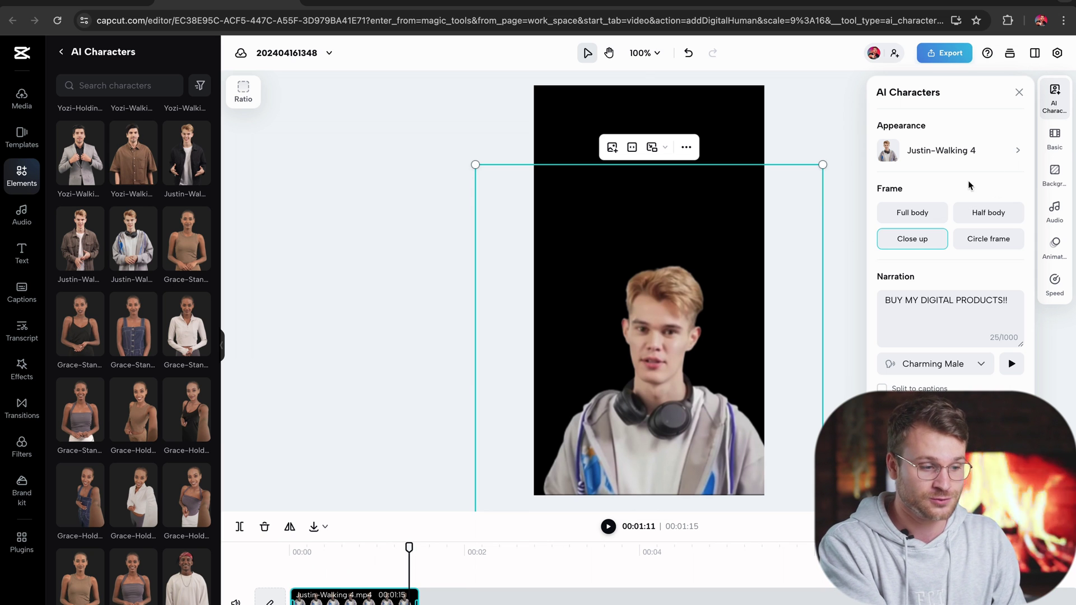
- Set the background behind the character to the pink #ff609e swatch
left_click(1053, 135)
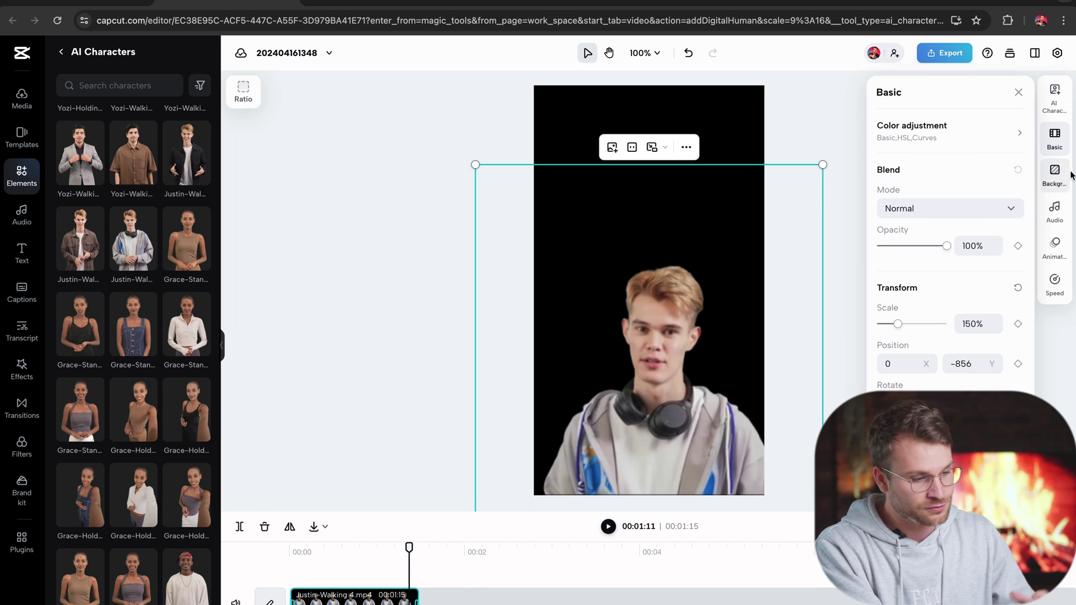
left_click(1043, 184)
left_click(929, 267)
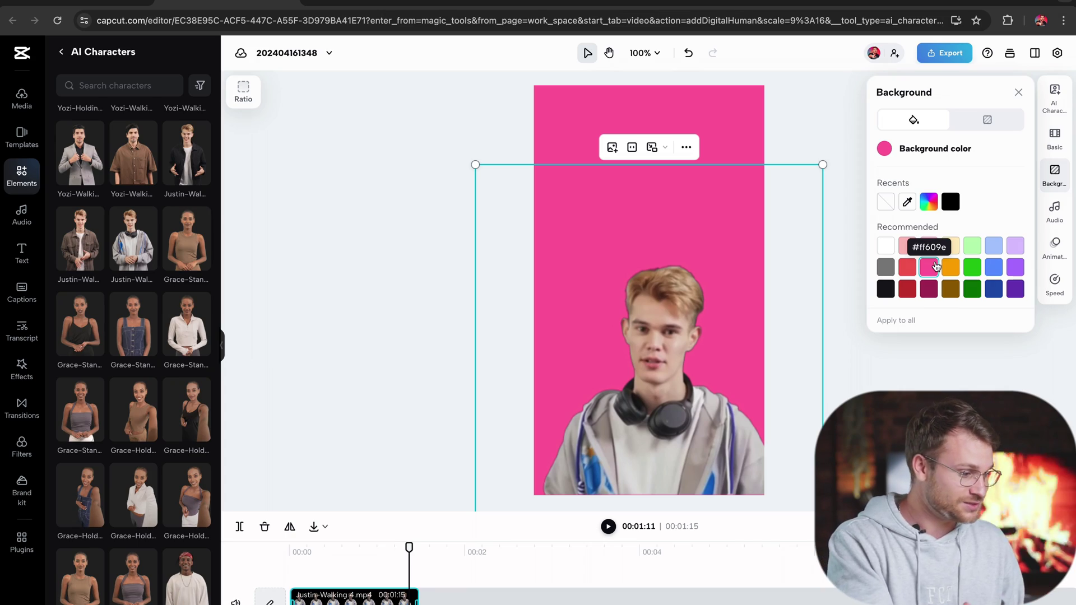
scroll(126, 427, "down", 10)
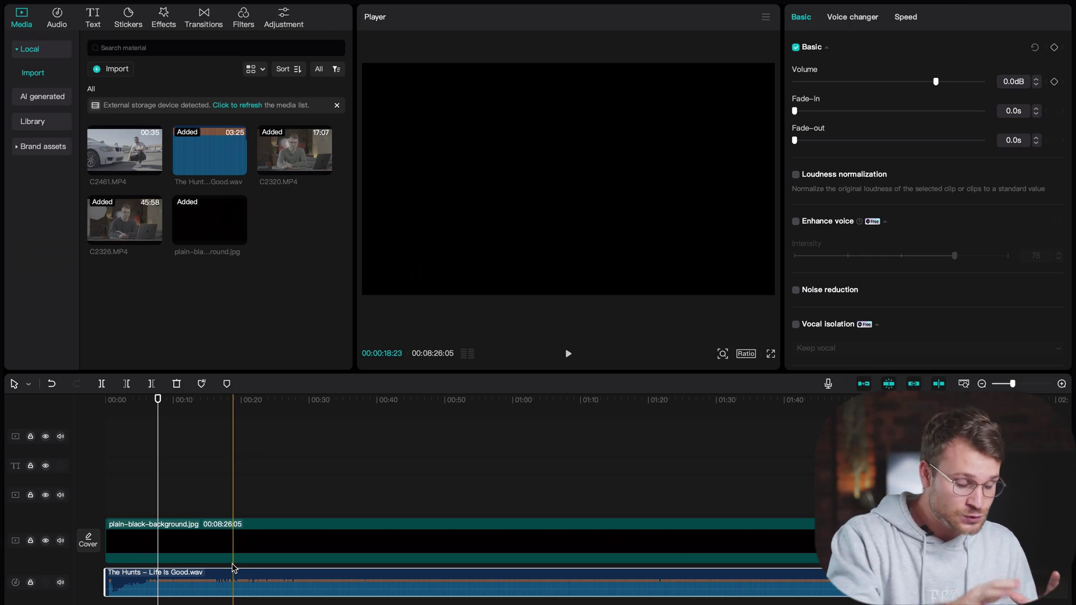
- Trim the music clip to end near 00:56 and enable Vocal isolation set to Keep vocal
scroll(253, 565, "down", 1)
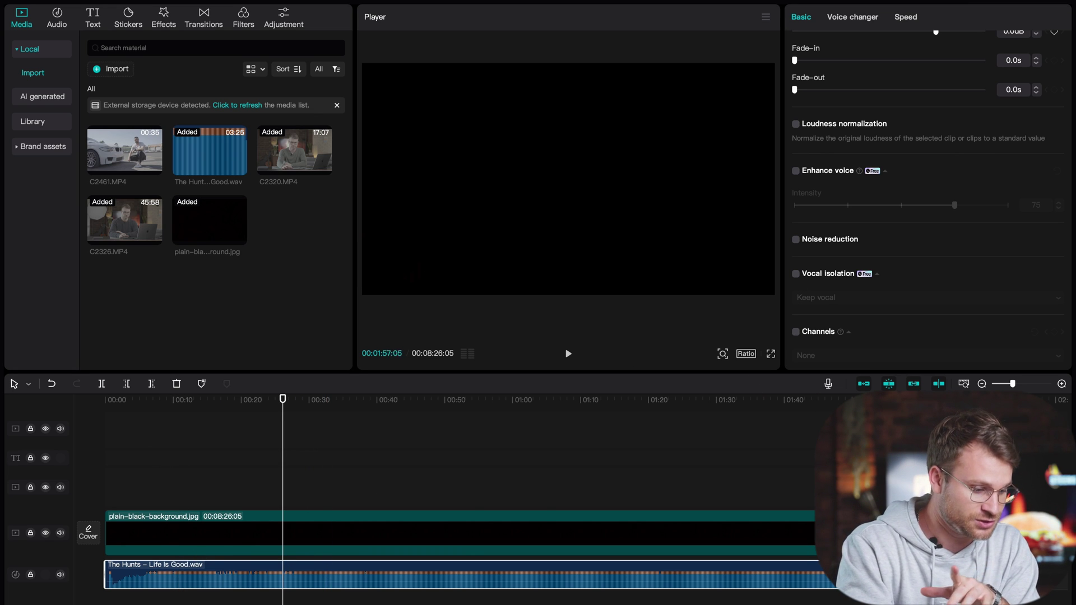
left_click_drag(851, 574, 491, 575)
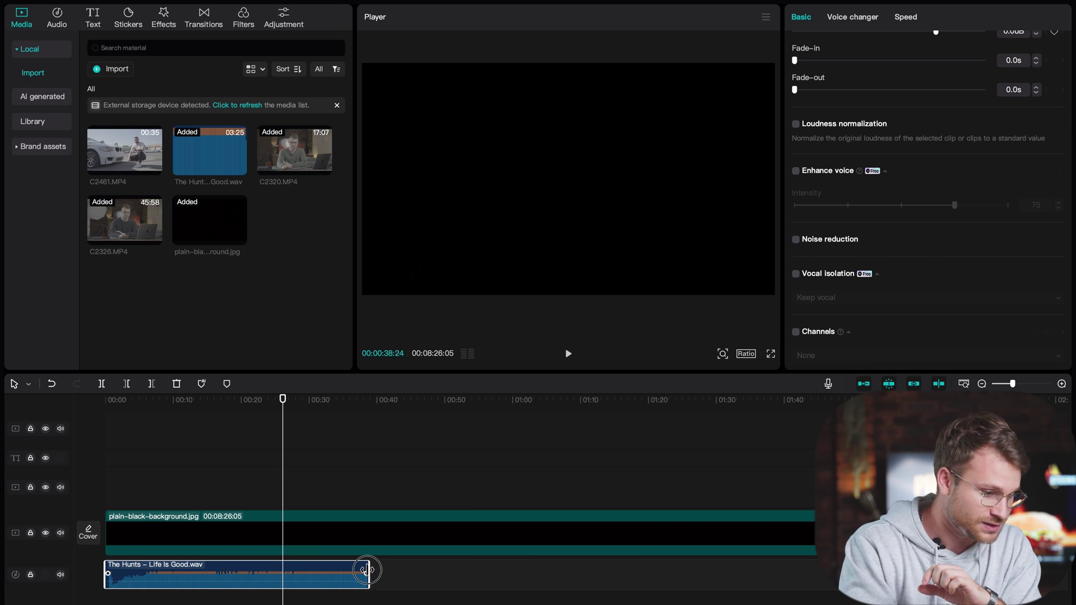
left_click(795, 274)
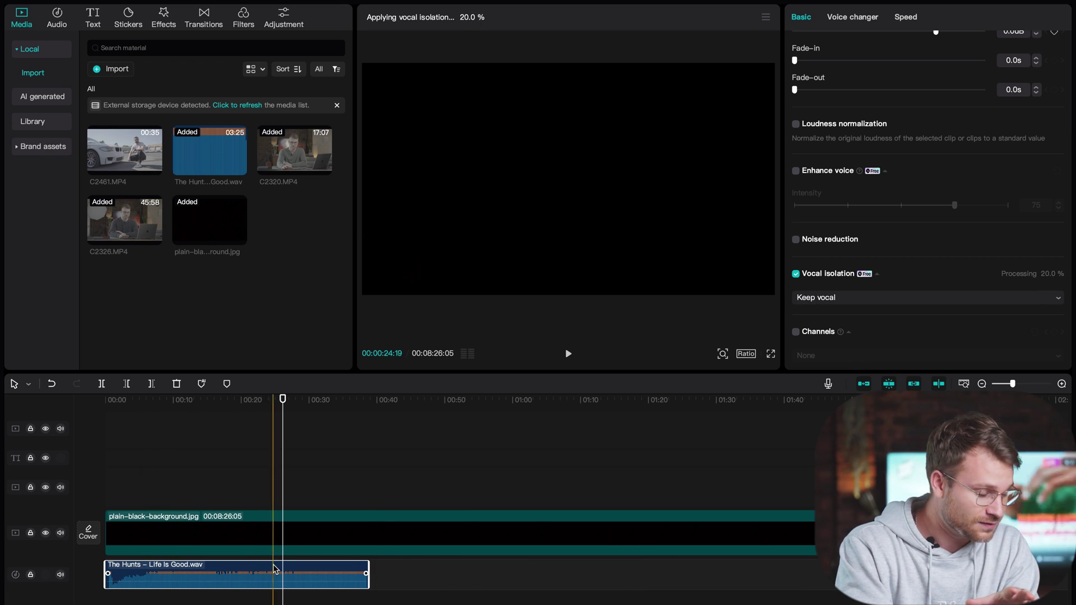
scroll(843, 210, "down", 1)
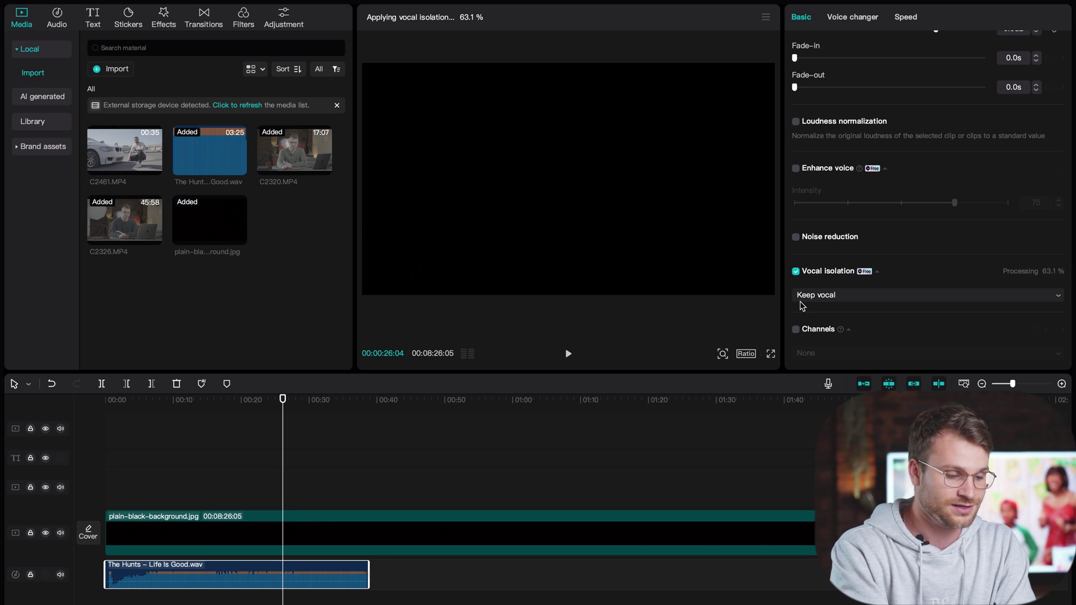
- Play the project to hear the isolated vocals, then reselect the music clip
left_click(291, 493)
key("space")
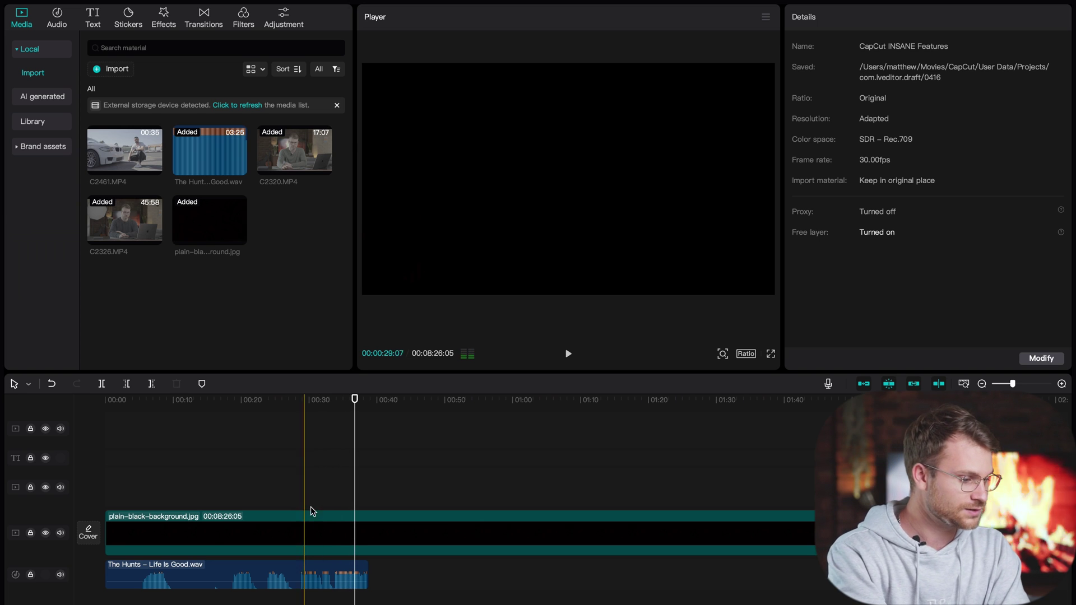
left_click(344, 572)
scroll(840, 347, "down", 2)
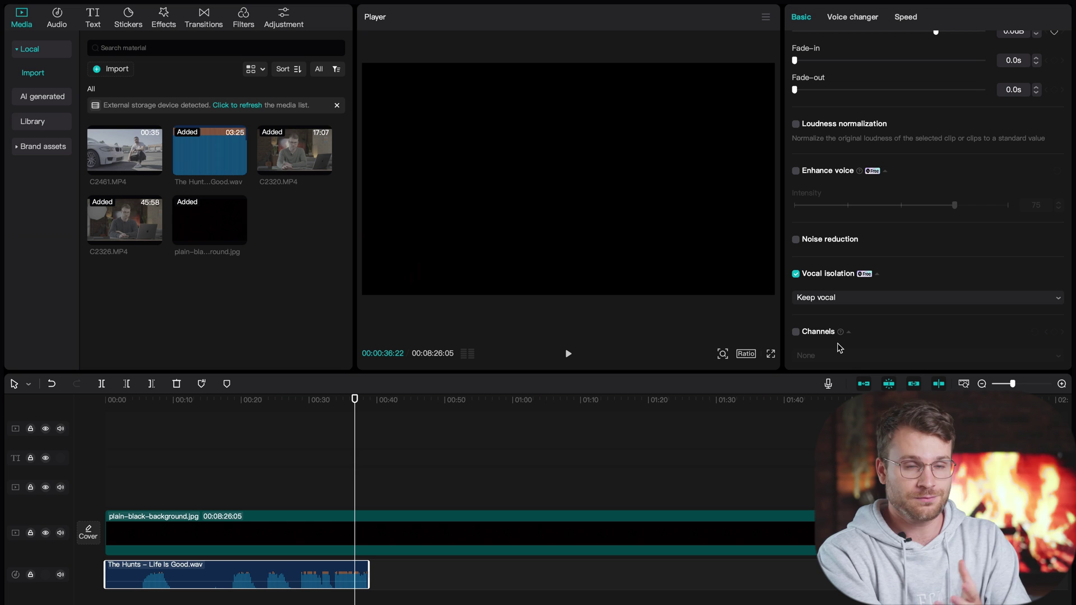
- Switch Vocal isolation to Remove vocal and play from around 00:25 to listen
left_click(835, 299)
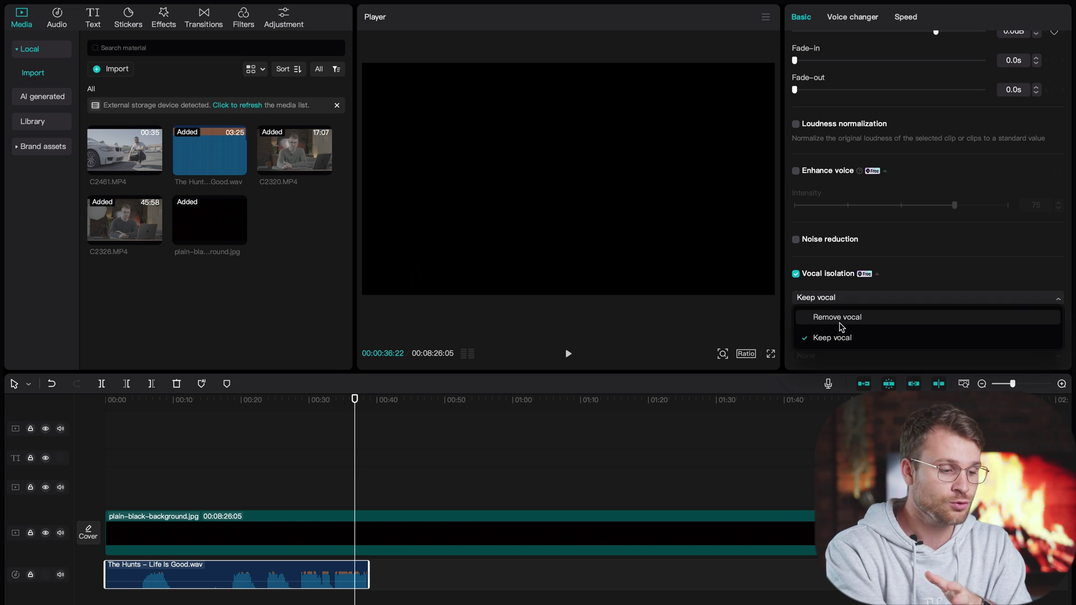
left_click(839, 318)
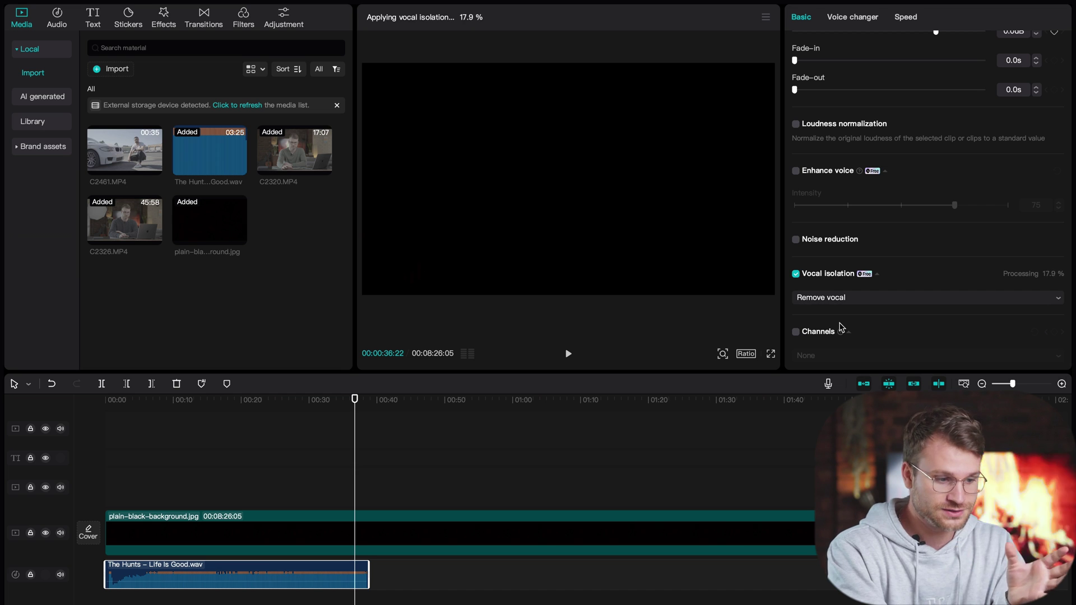
left_click(274, 499)
key("space")
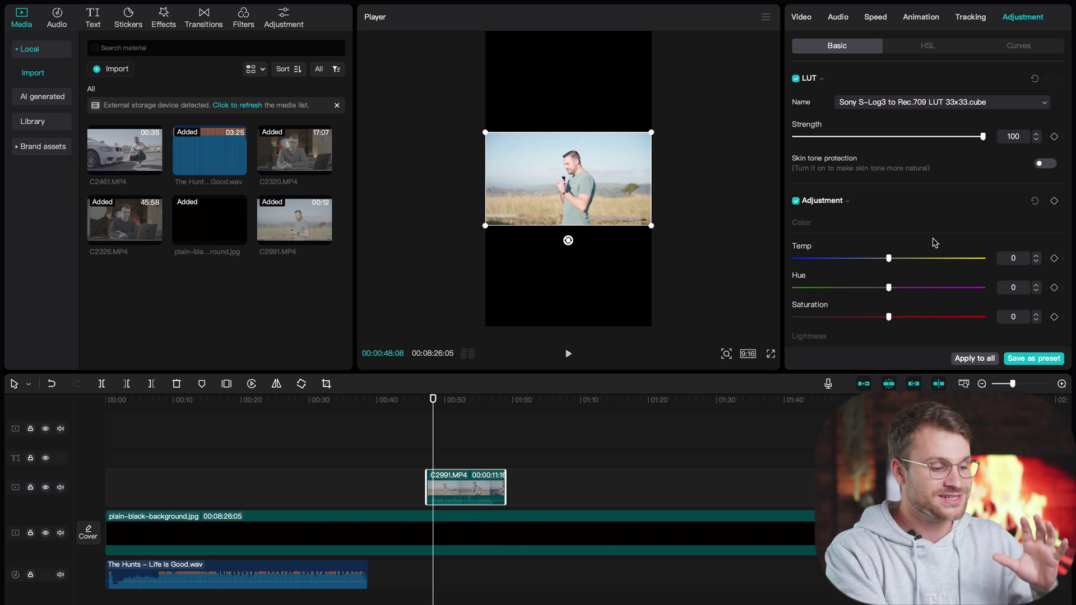
- Show the C2991 clip's Video basic settings down to Stabilize, Relight and Auto reframe
scroll(932, 239, "down", 5)
left_click(803, 18)
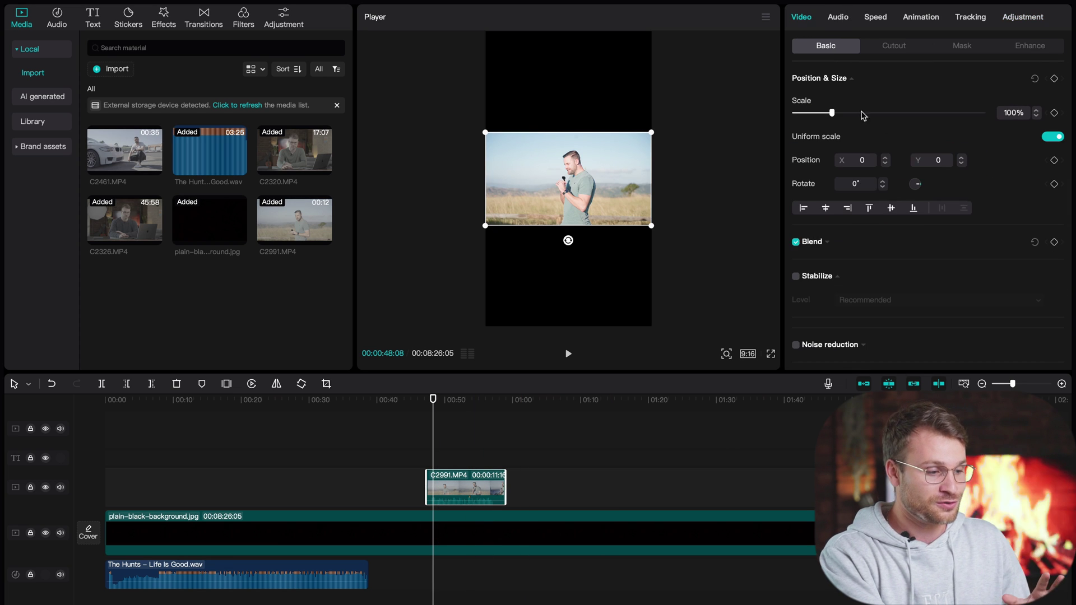
scroll(896, 197, "down", 3)
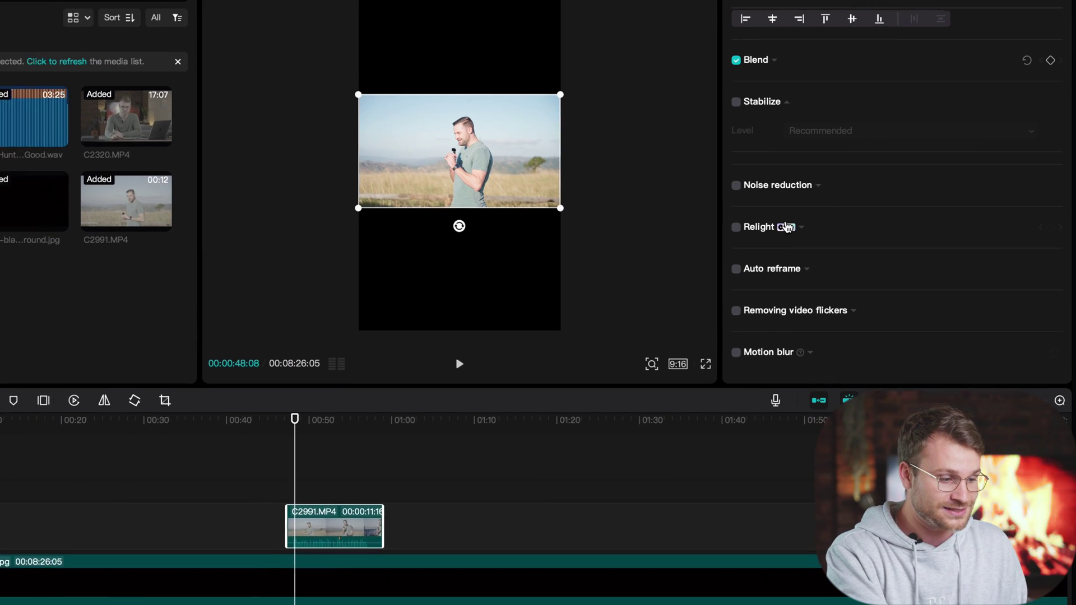
- Turn on Auto reframe for the C2991 clip and apply a 9:16 reframe
left_click(723, 267)
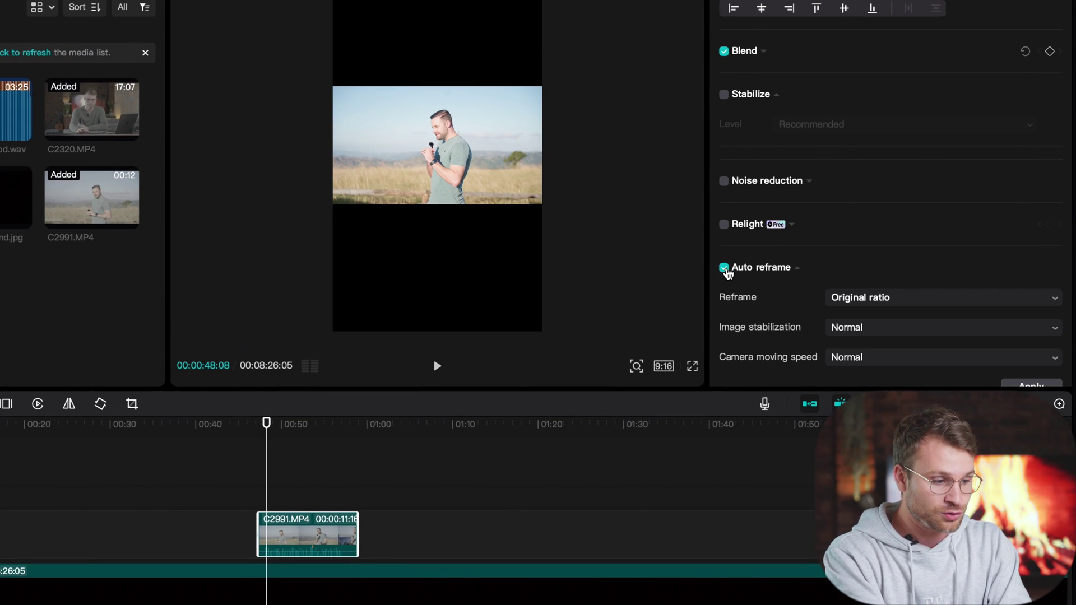
scroll(890, 289, "down", 3)
left_click(873, 204)
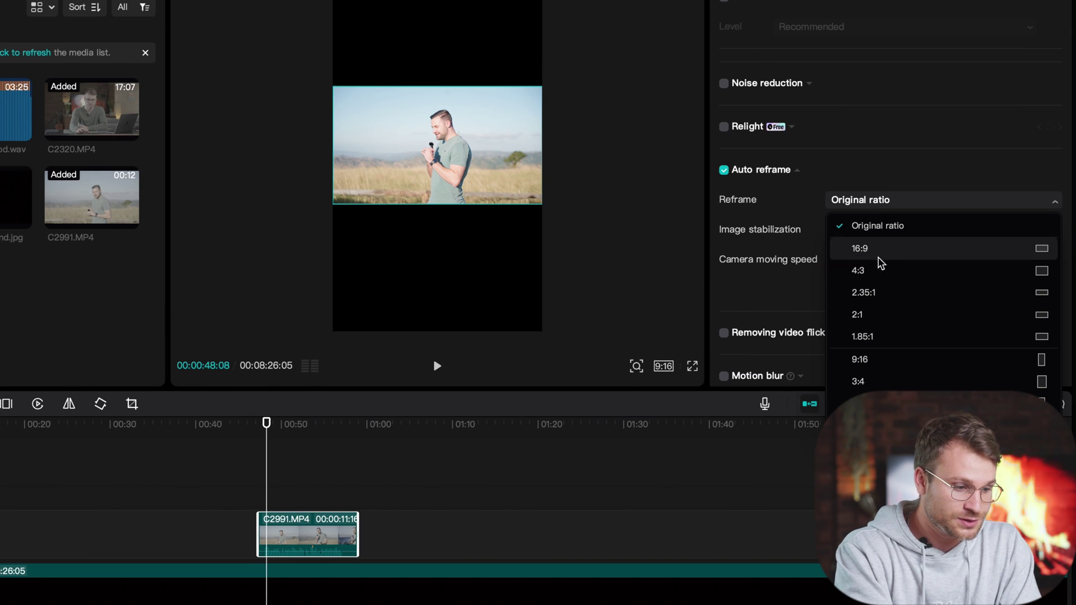
left_click(859, 359)
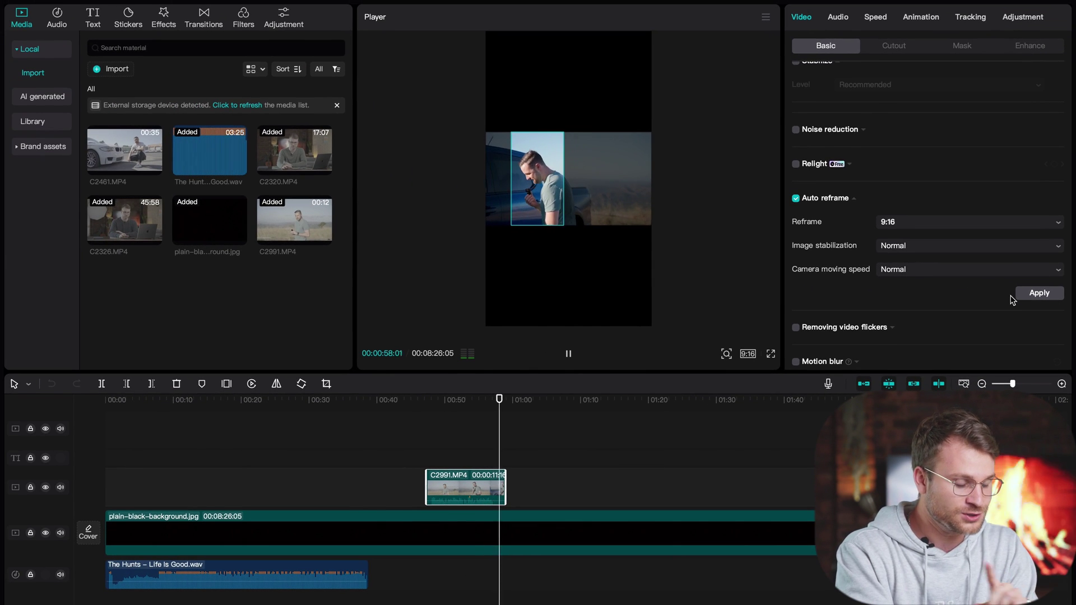
left_click(1020, 296)
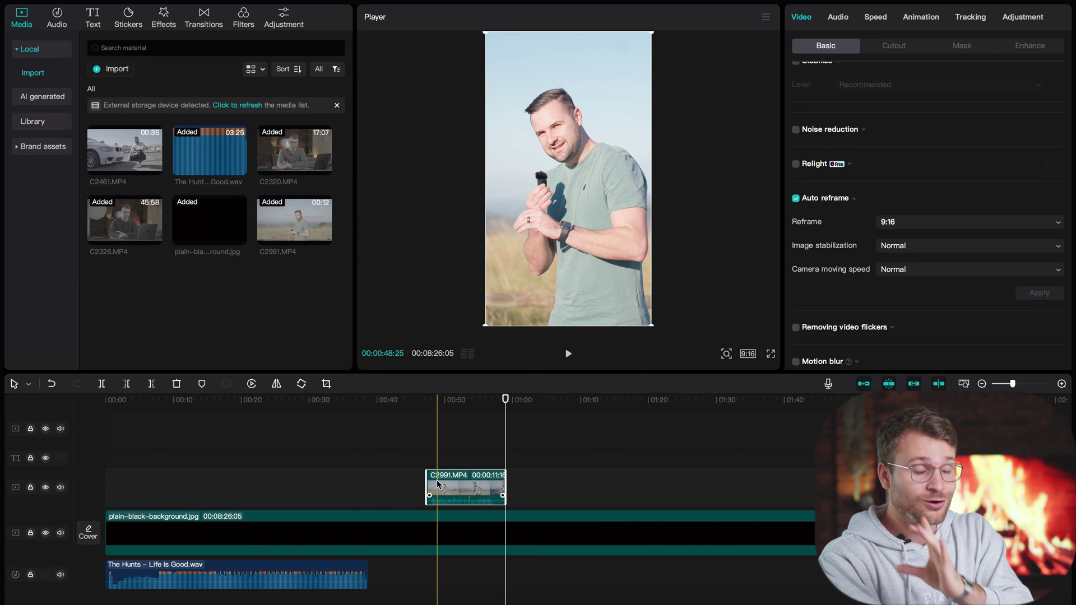
- Play the reframed clip from its start, then pause the preview
left_click(436, 479)
key("space")
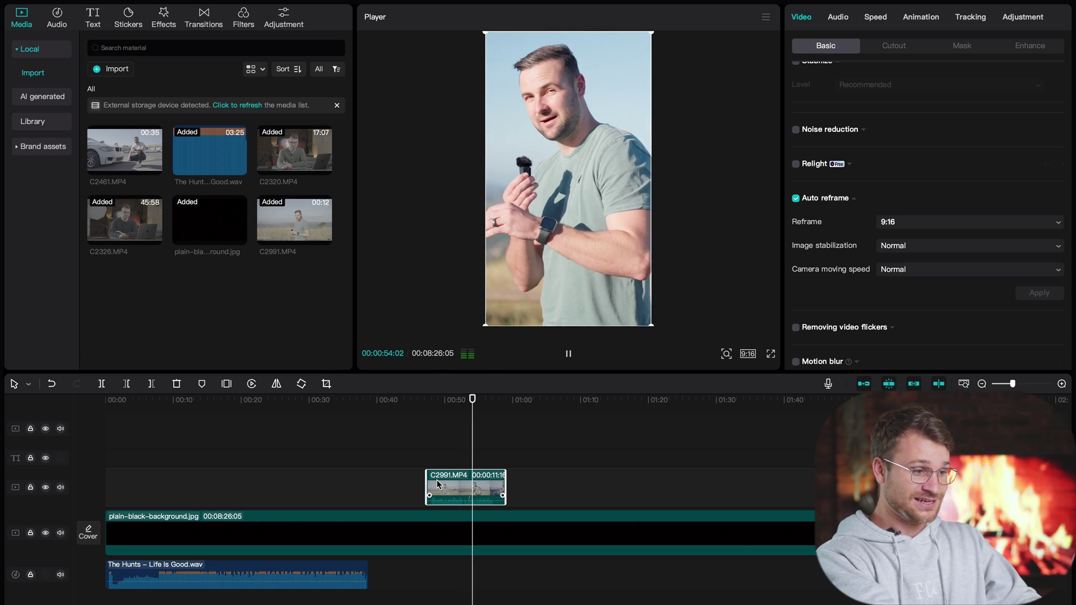
key("space")
key("space")
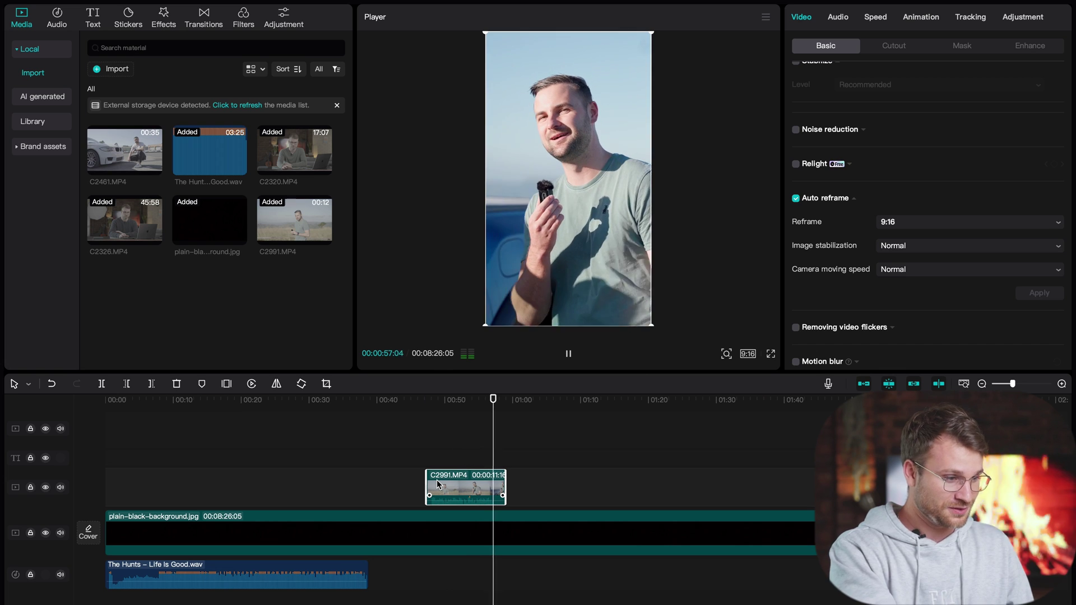
key("space")
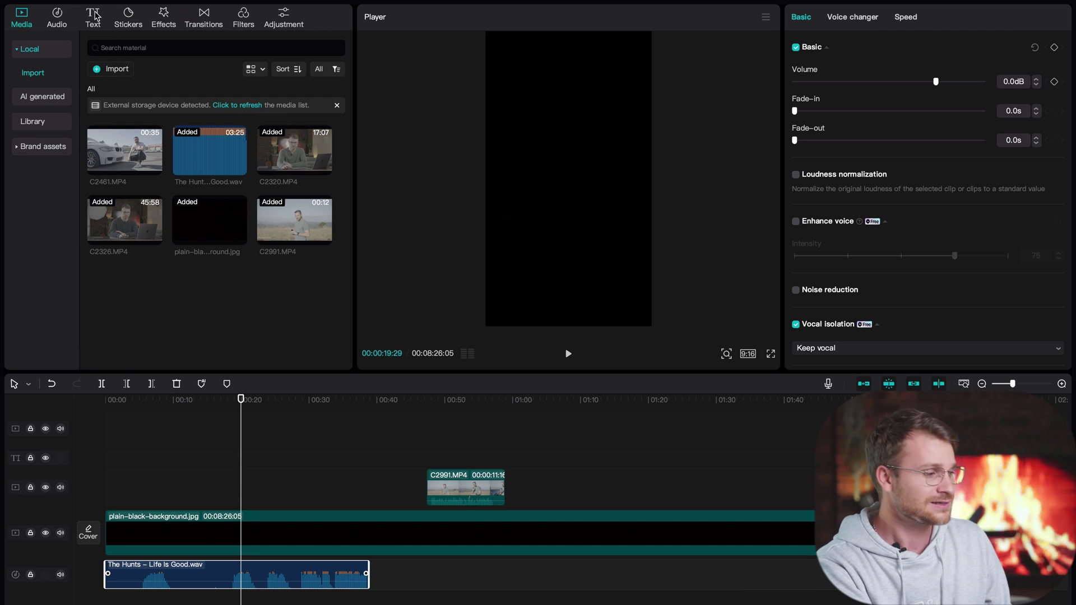
- Generate auto captions from the clip's speech with English as the language
left_click(93, 17)
left_click(45, 50)
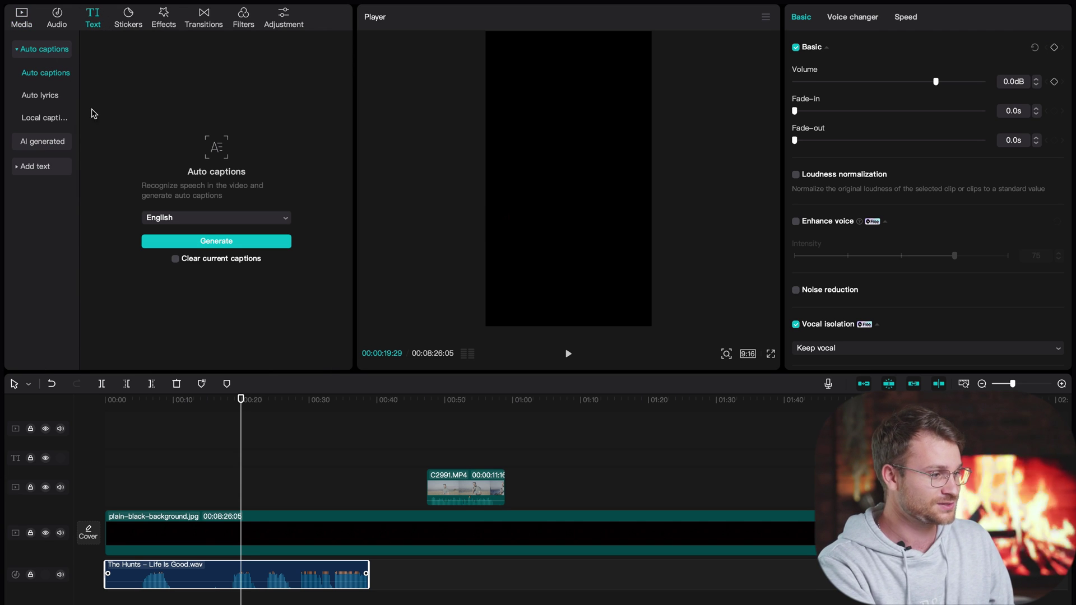
left_click(198, 226)
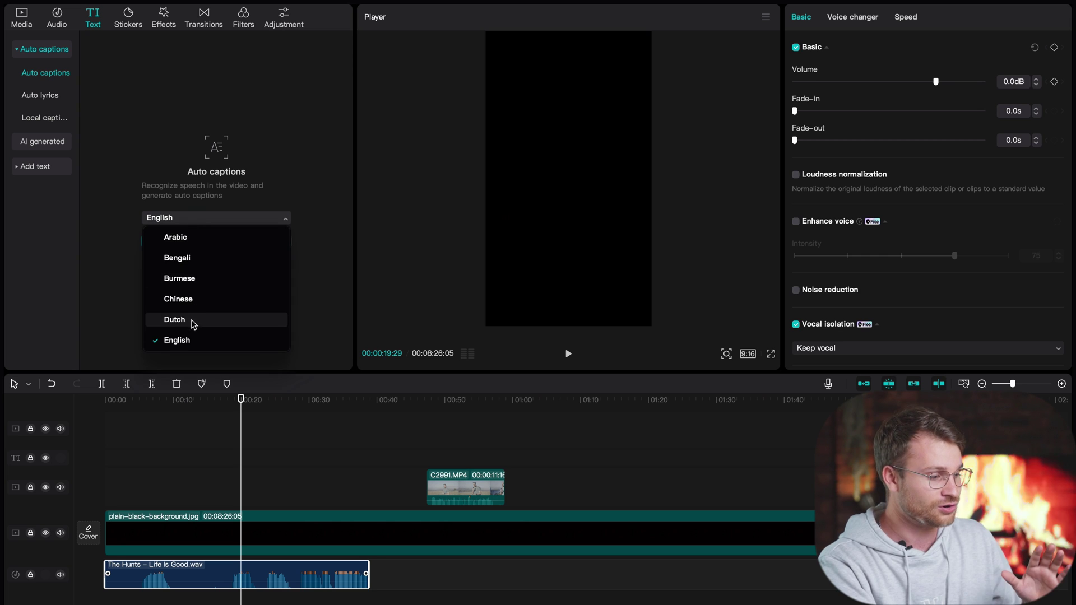
left_click(187, 339)
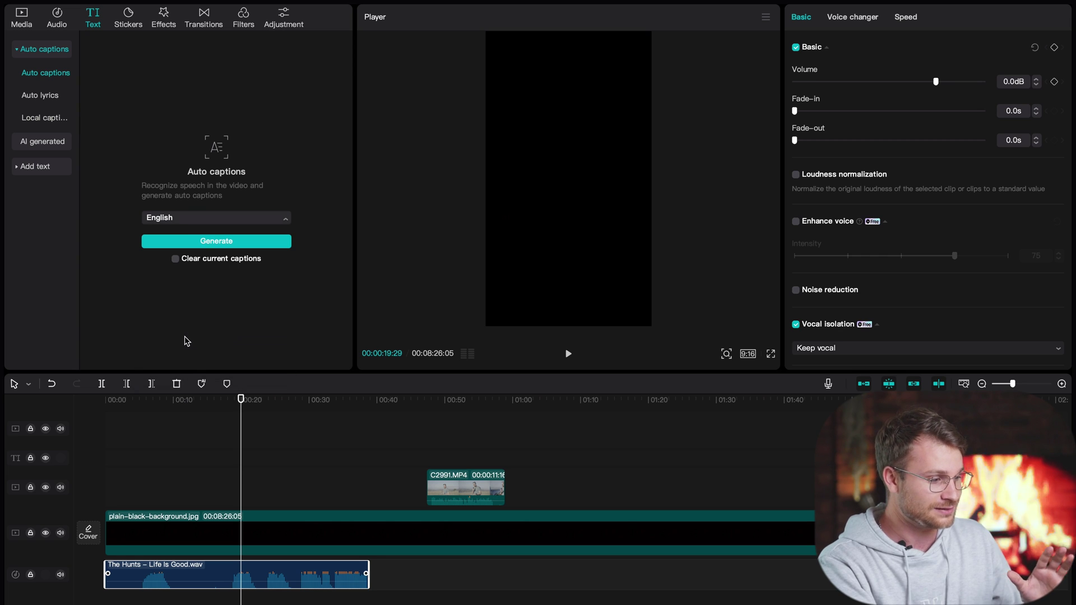
left_click(188, 242)
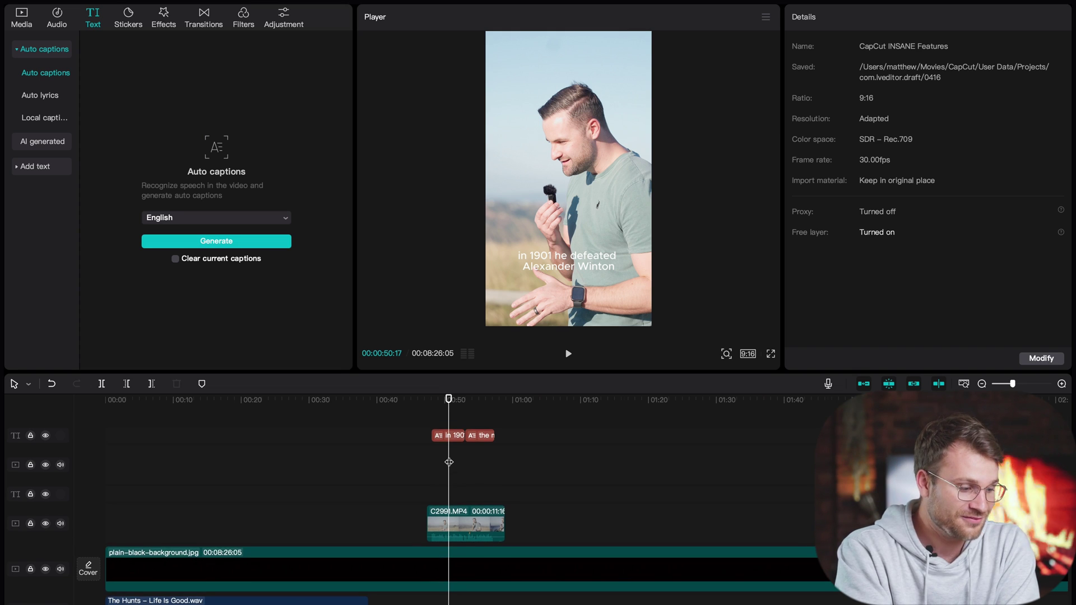
scroll(449, 462, "up", 3)
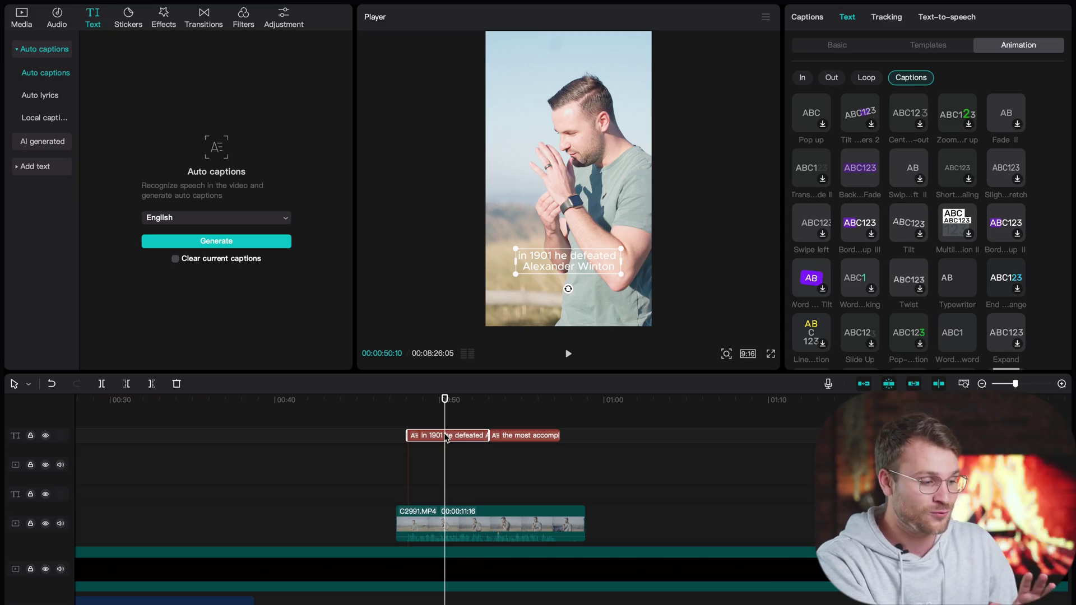
- Browse the caption animation presets and apply a purple word-highlight animation
left_click(830, 47)
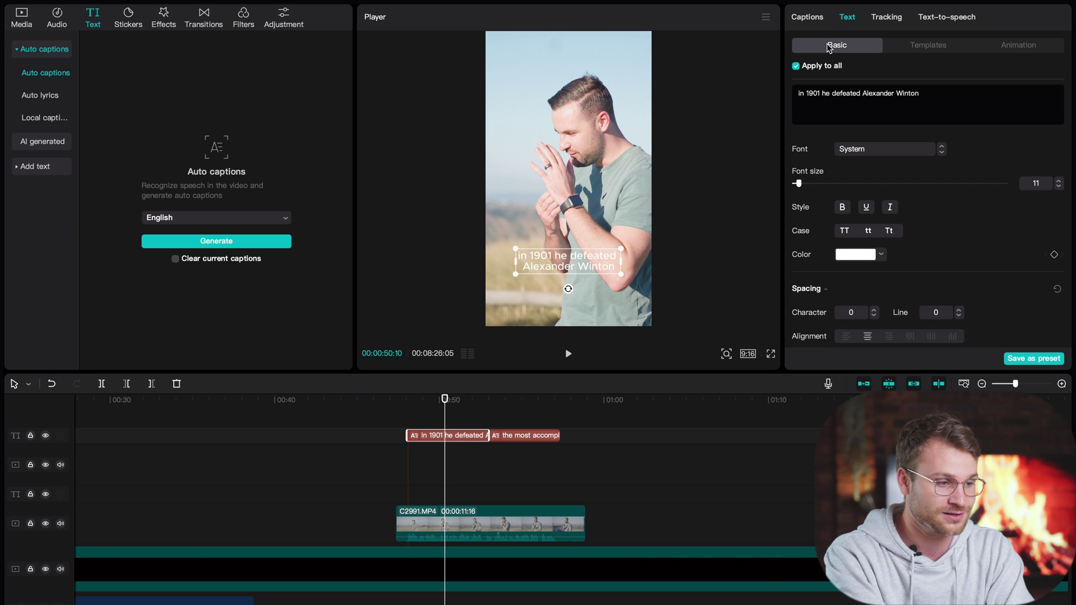
left_click(1011, 45)
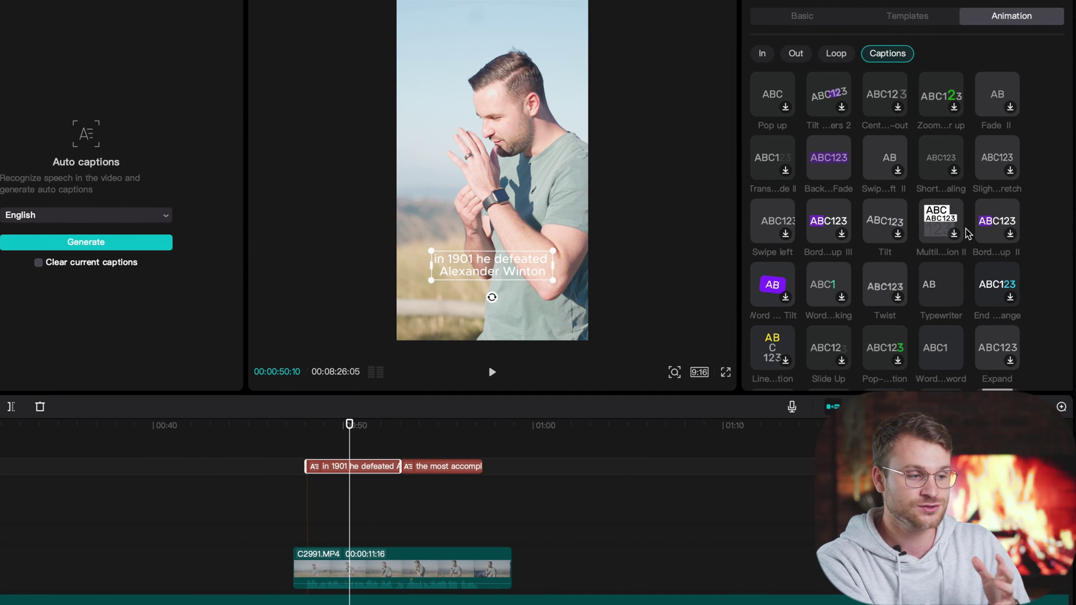
scroll(966, 232, "down", 3)
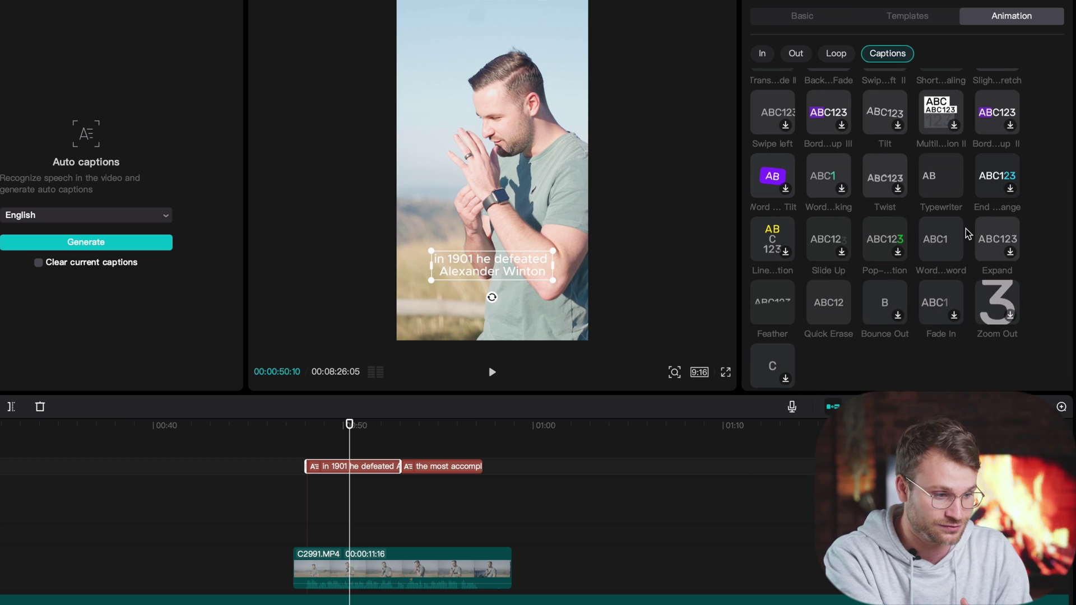
scroll(966, 233, "up", 2)
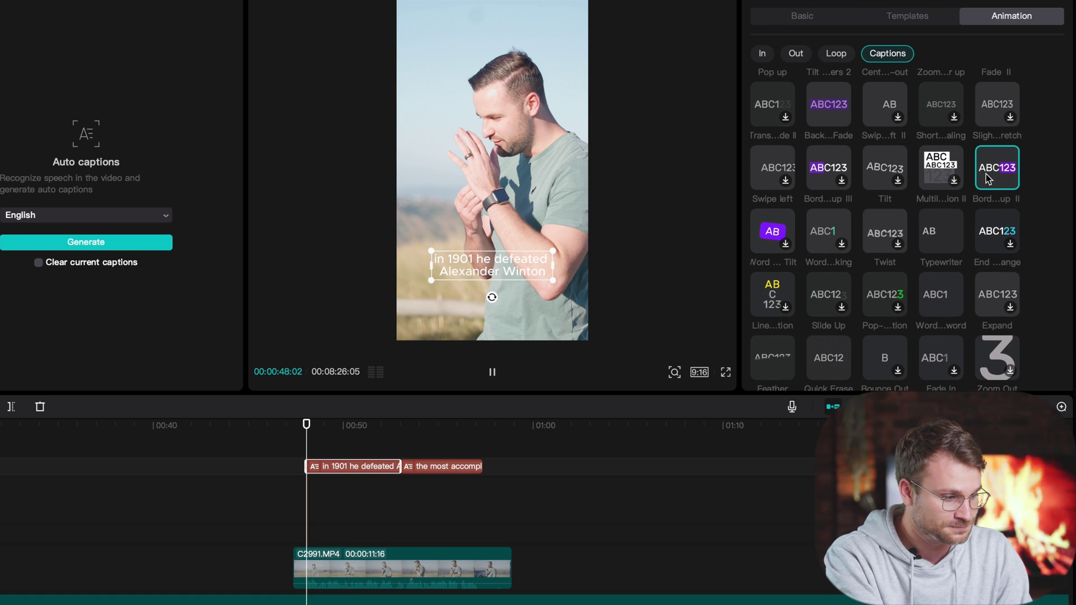
left_click(988, 178)
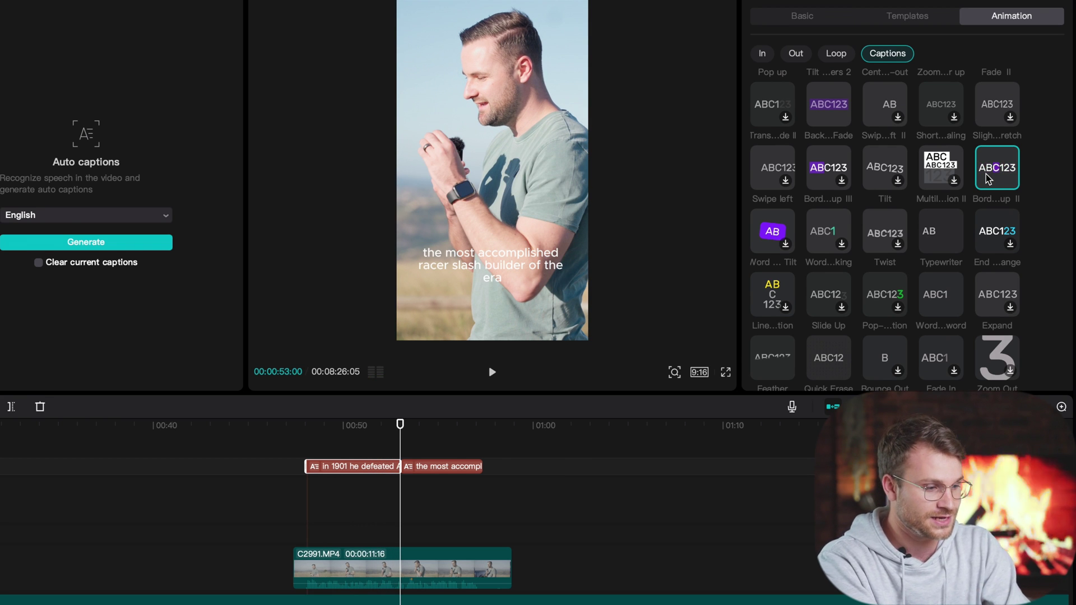
- Select the first caption clip and reapply the purple word-highlight animation
scroll(823, 62, "up", 2)
left_click(809, 18)
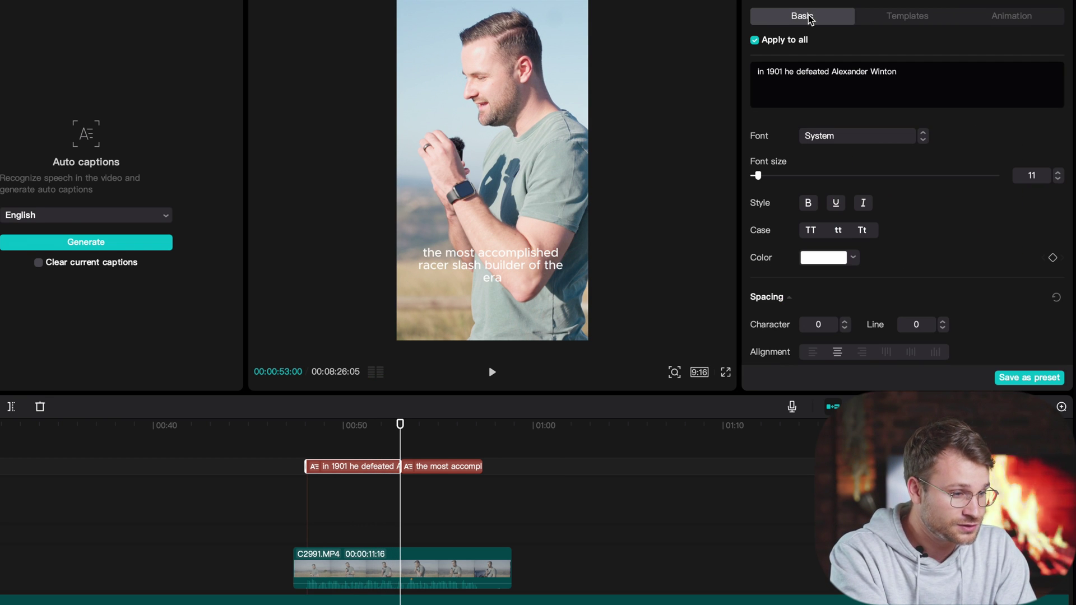
left_click(1012, 16)
left_click(353, 469)
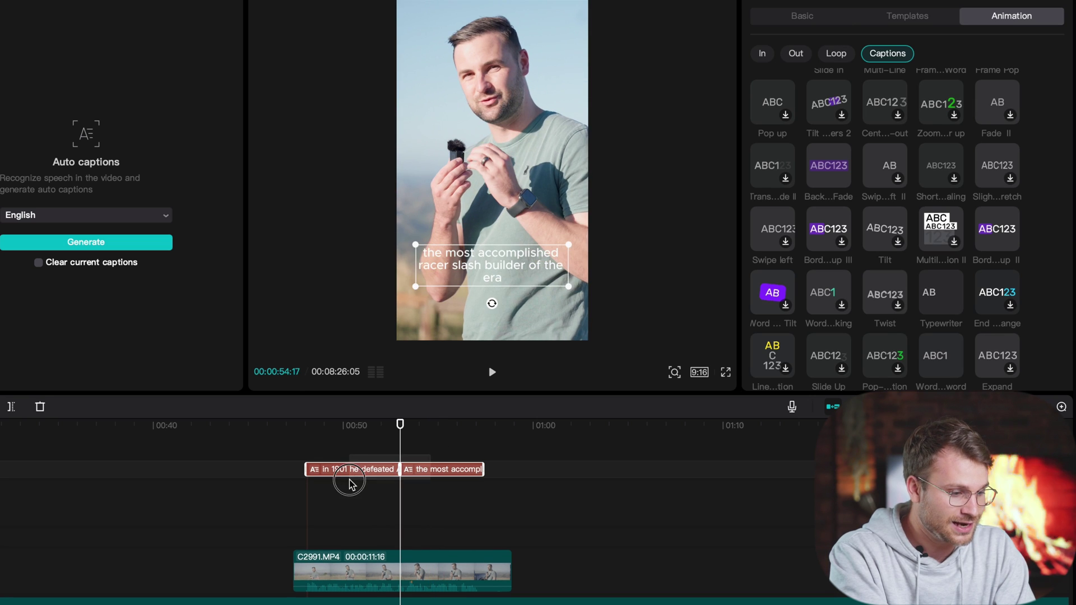
left_click(992, 245)
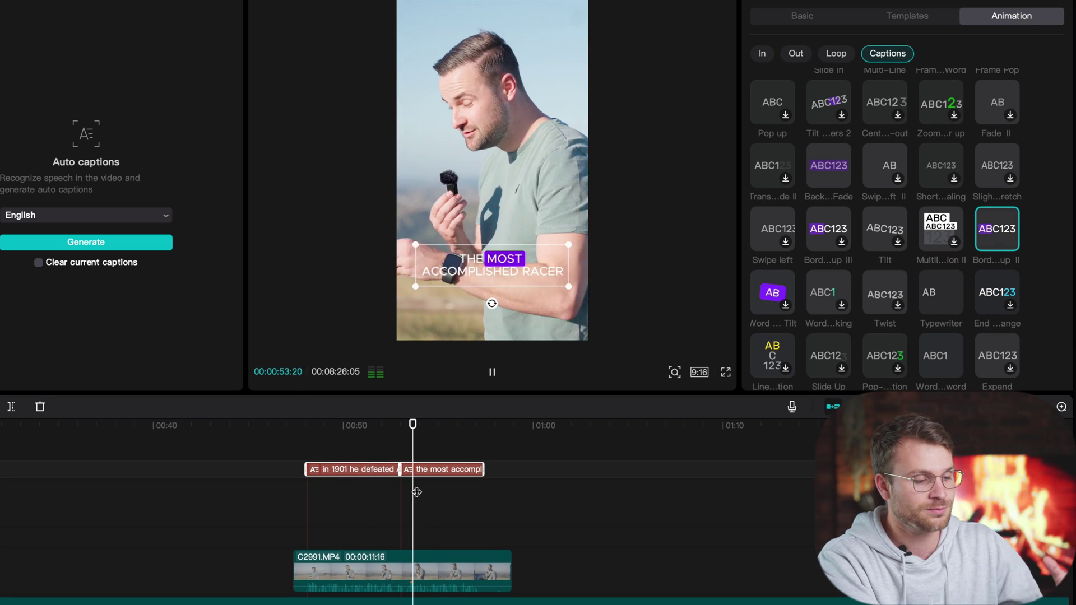
- Apply the Bounce Out caption animation and play the captions to preview it
left_click(359, 469)
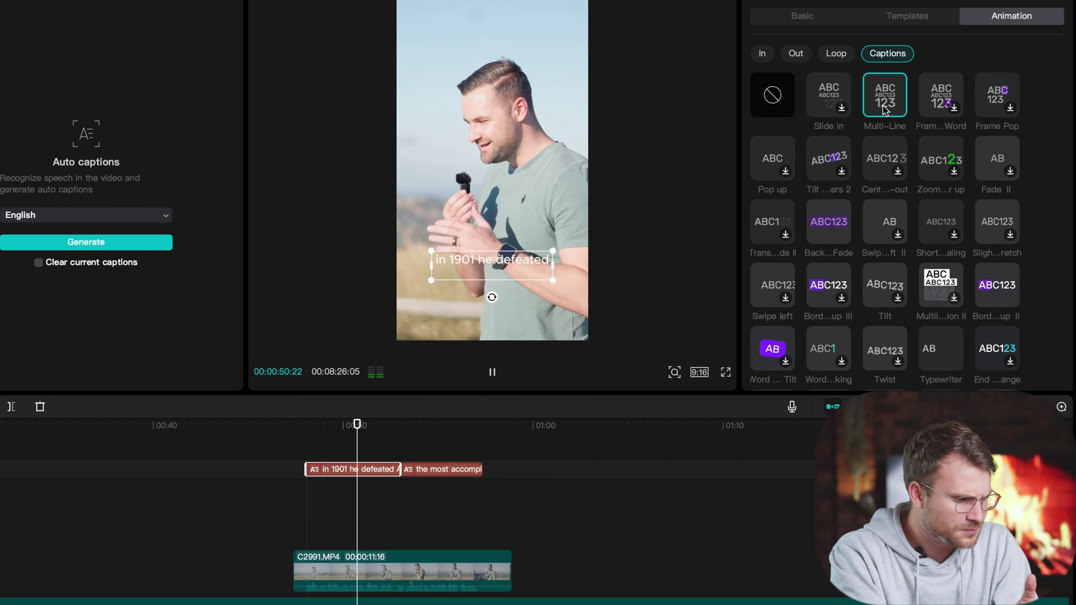
scroll(882, 105, "down", 3)
left_click(883, 291)
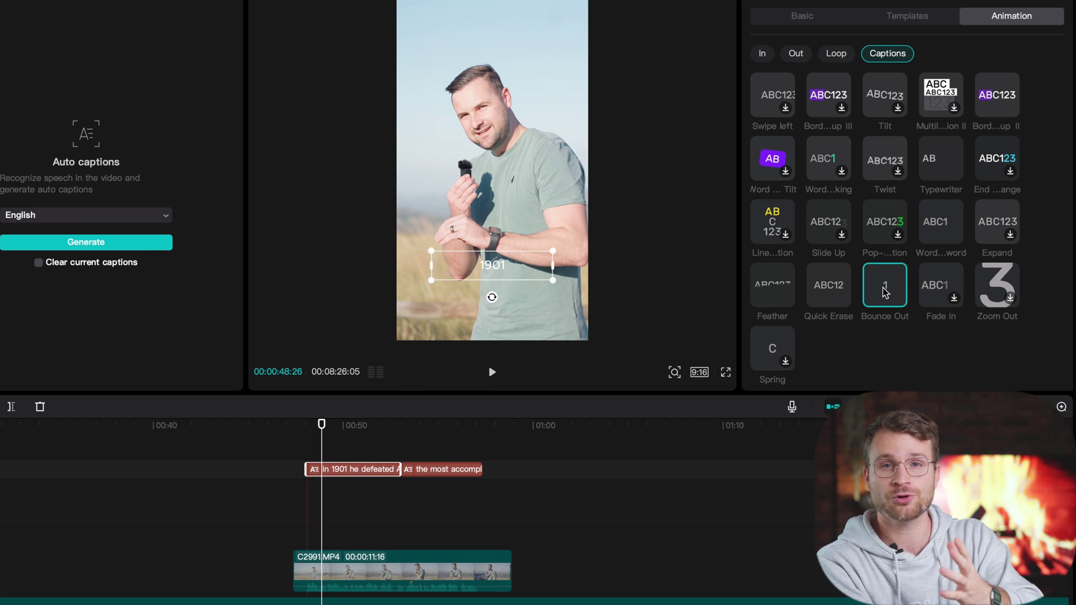
key("space")
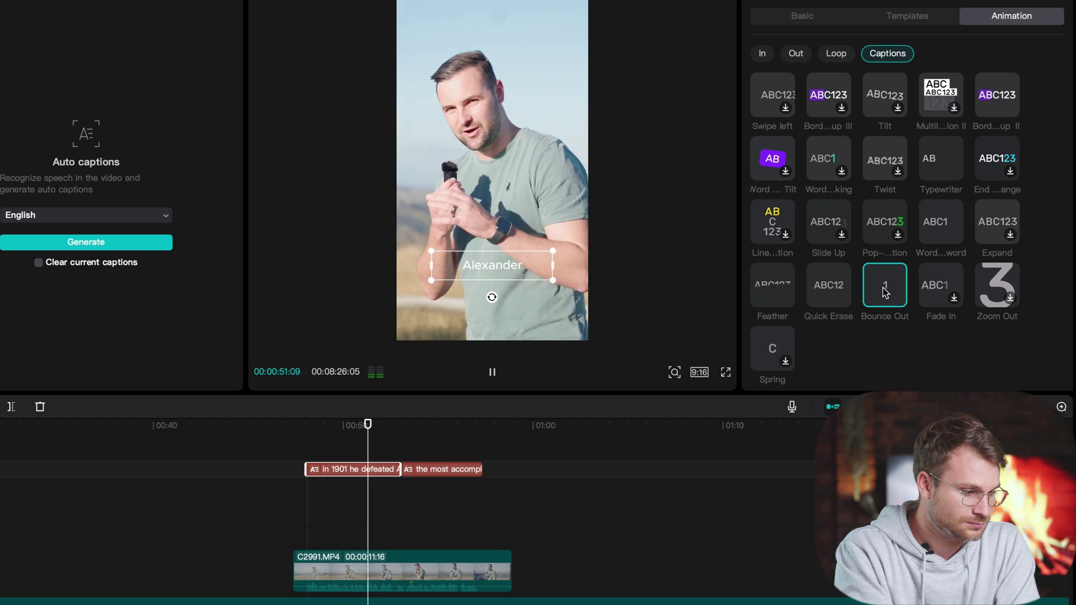
scroll(908, 168, "up", 1)
- Apply a bold uppercase white-on-black caption template to all captions and play back the result
left_click(943, 19)
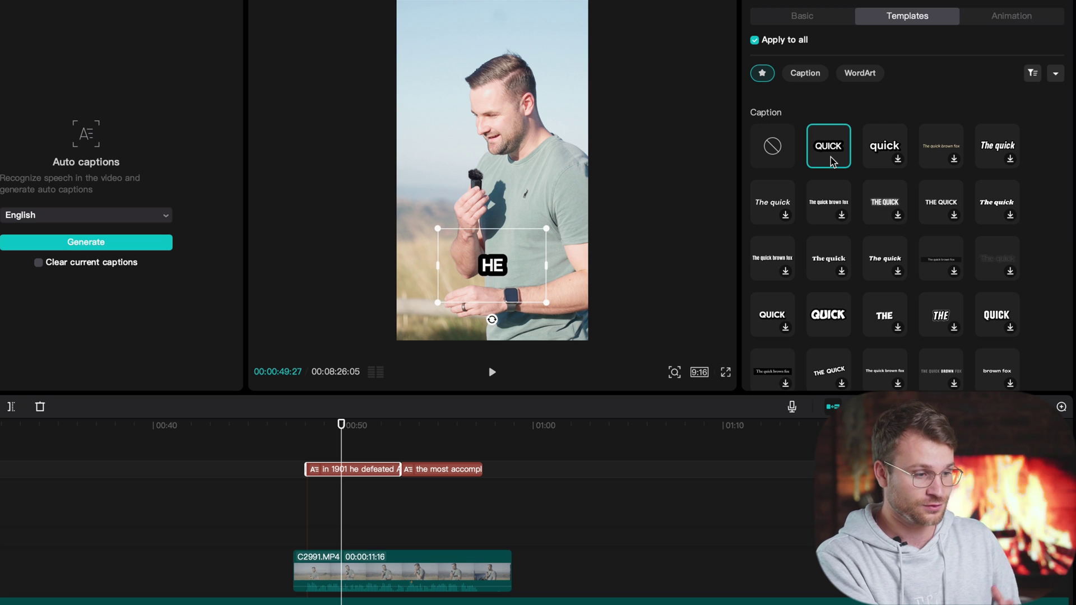
left_click(310, 460)
key("space")
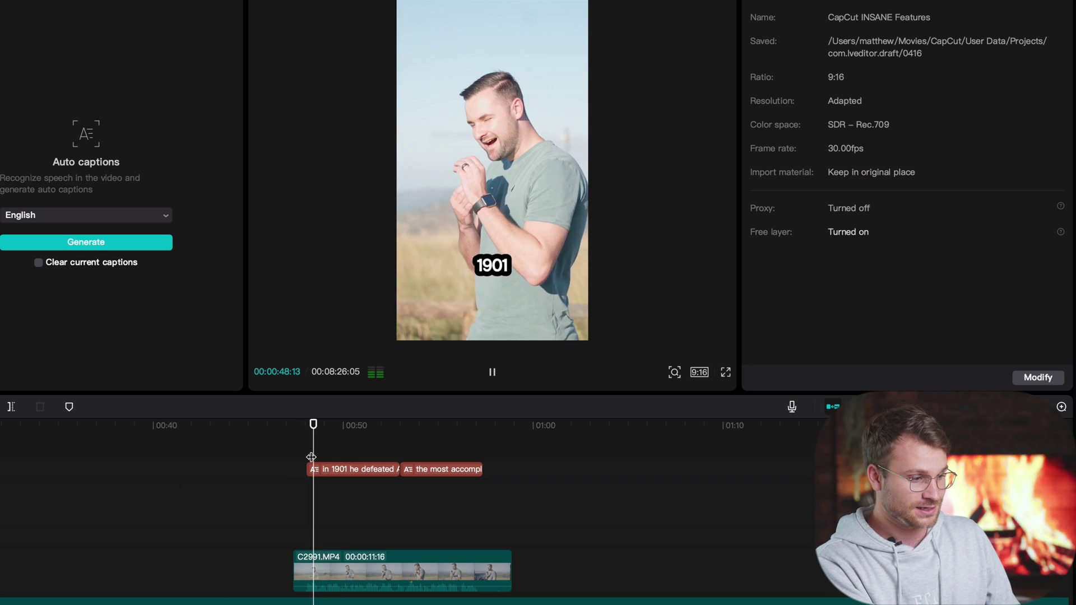
key("space")
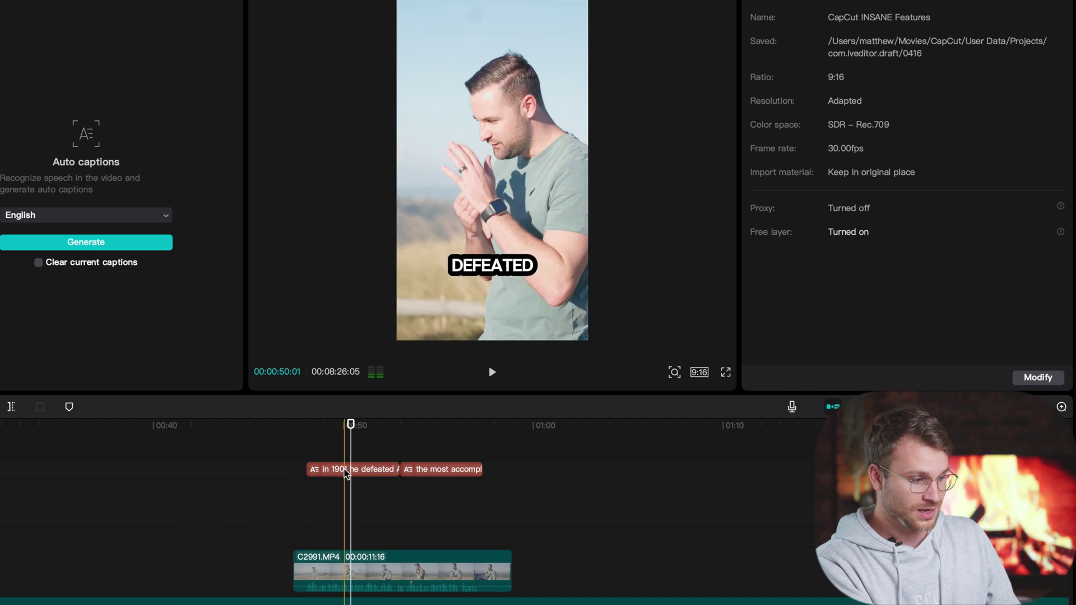
left_click(312, 469)
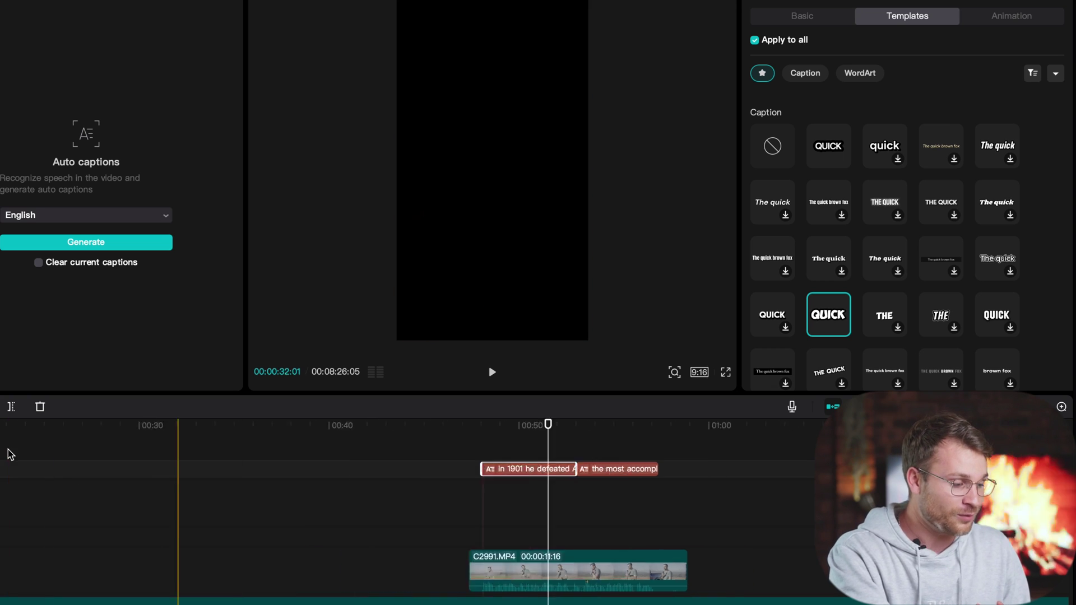
- Generate lyric captions from the music track and play them from around 19 seconds
left_click_drag(304, 438, 308, 604)
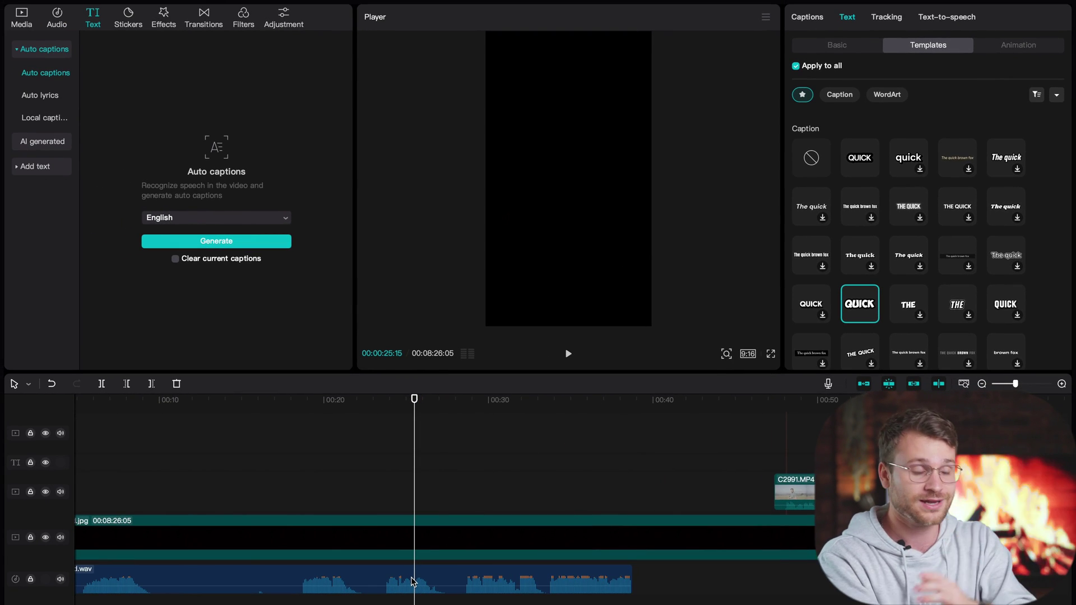
left_click(413, 582)
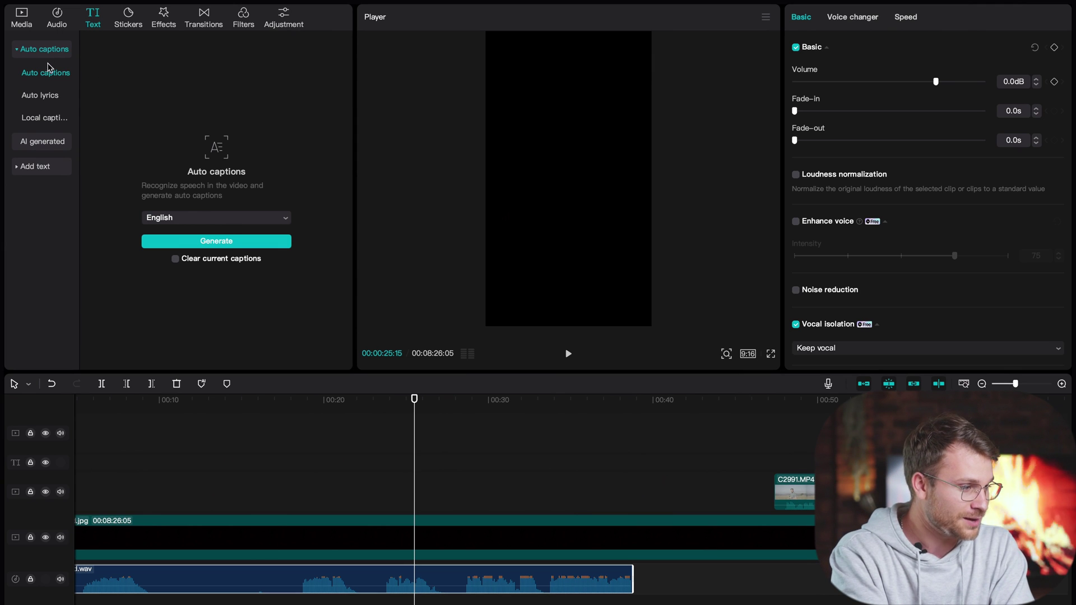
left_click(209, 240)
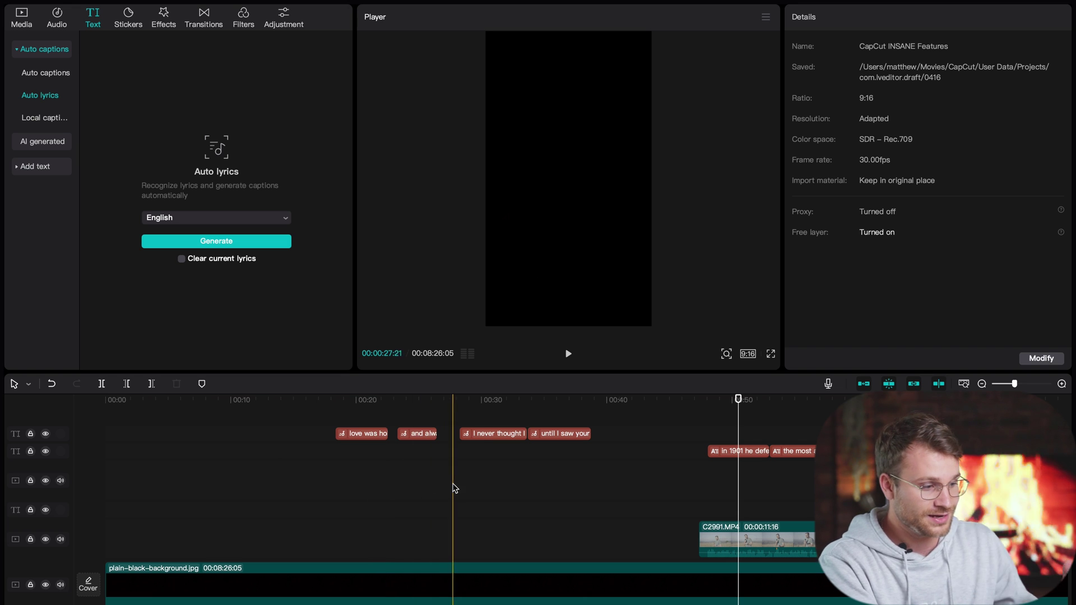
scroll(487, 485, "down", 2)
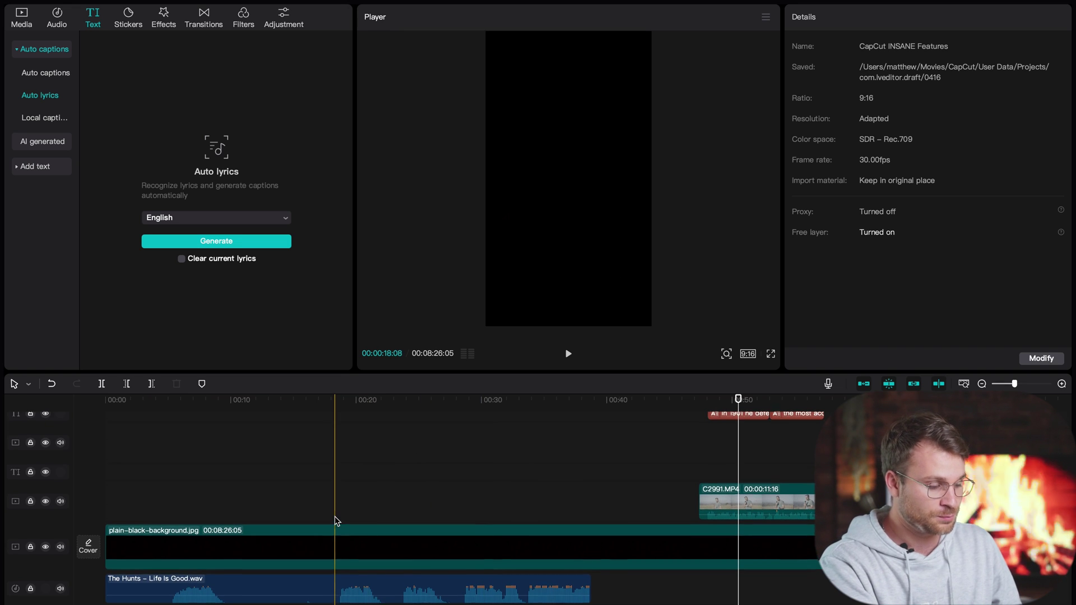
scroll(342, 529, "up", 2)
key("space")
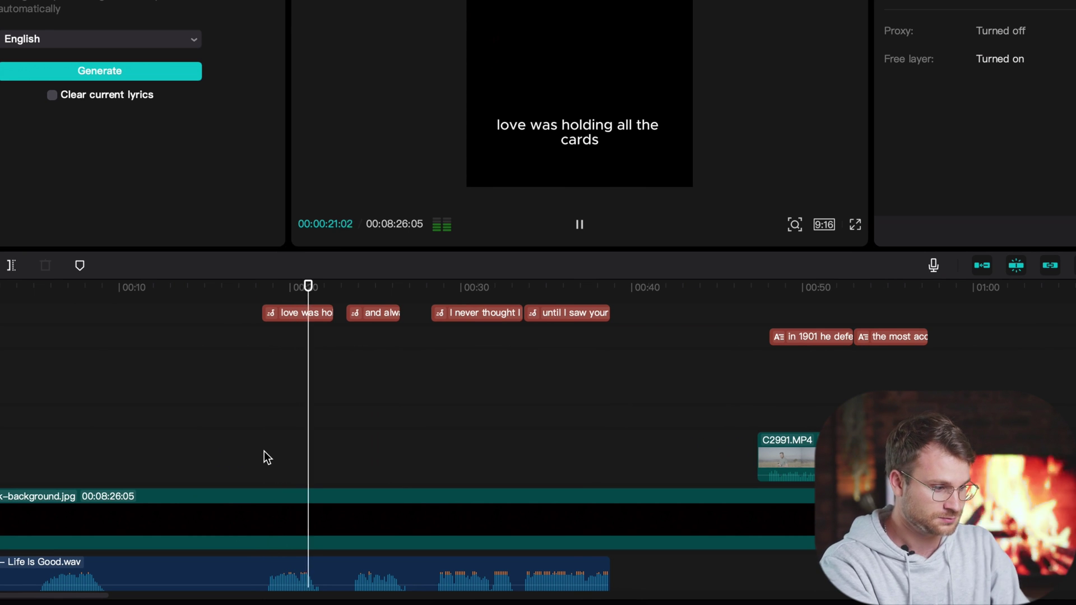
key("space")
- Give the first lyric caption the Type 1 entrance animation
left_click(297, 313)
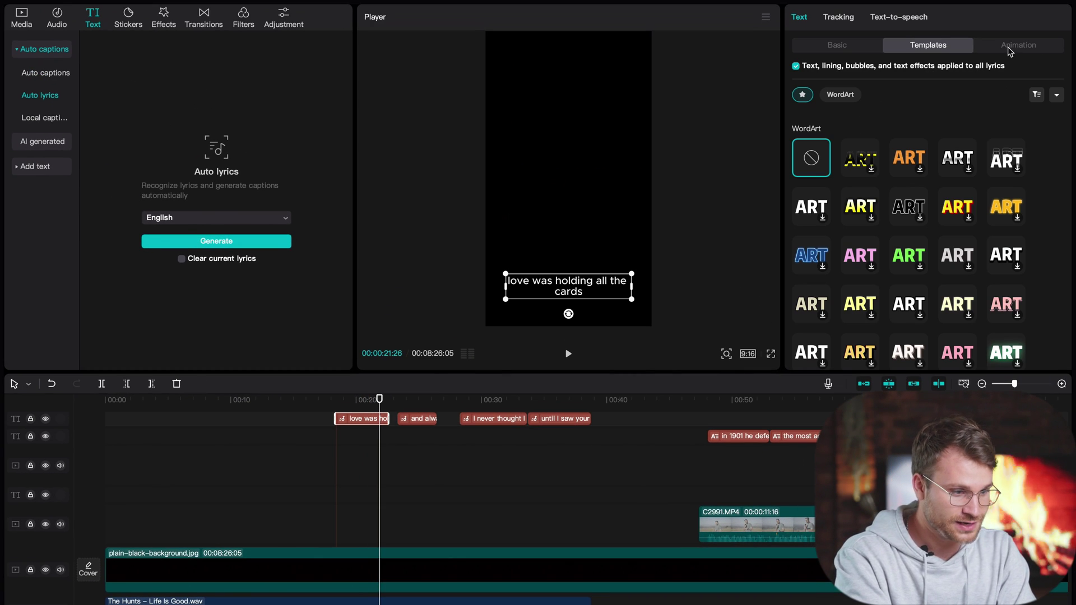
left_click(1026, 50)
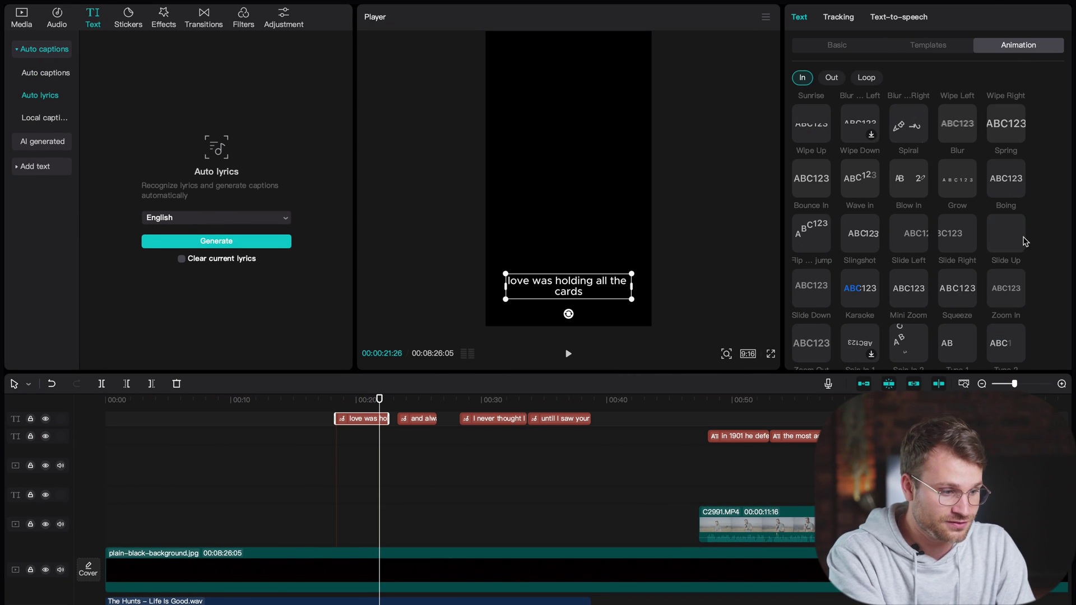
scroll(1025, 242, "down", 2)
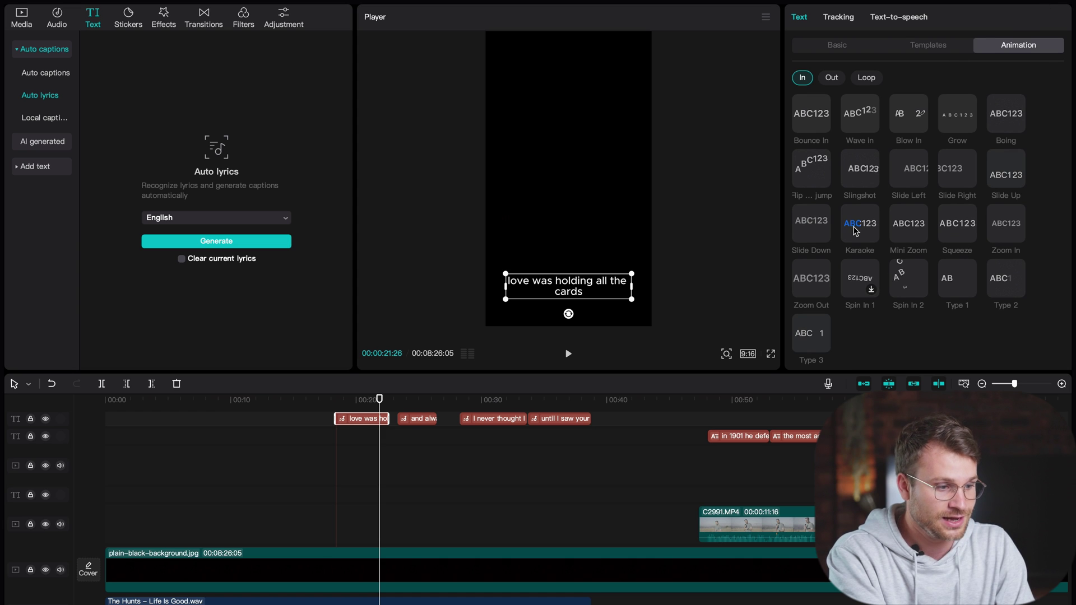
left_click(810, 336)
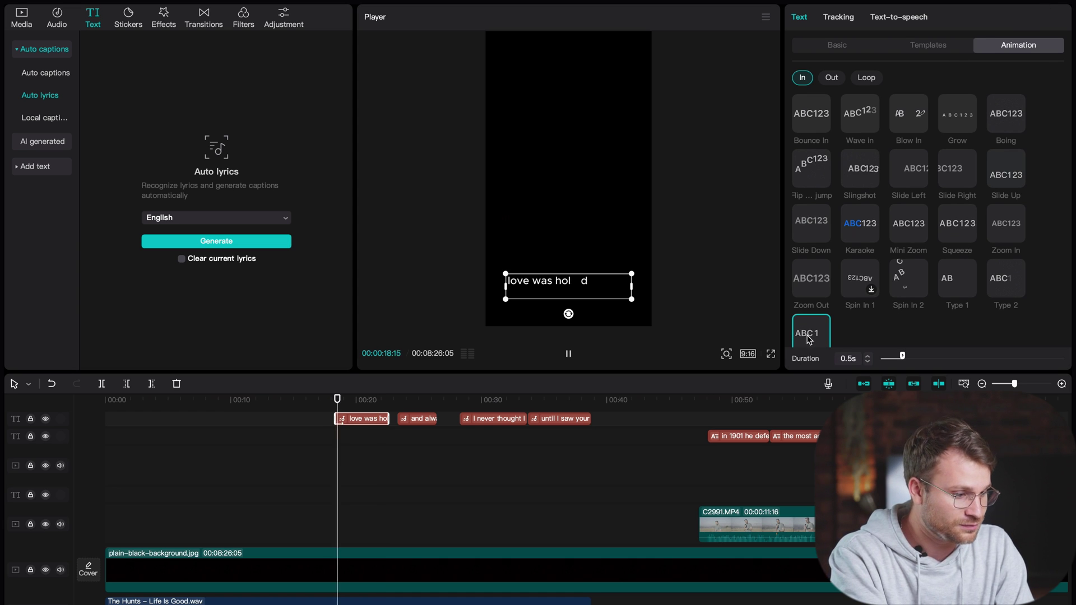
left_click(957, 279)
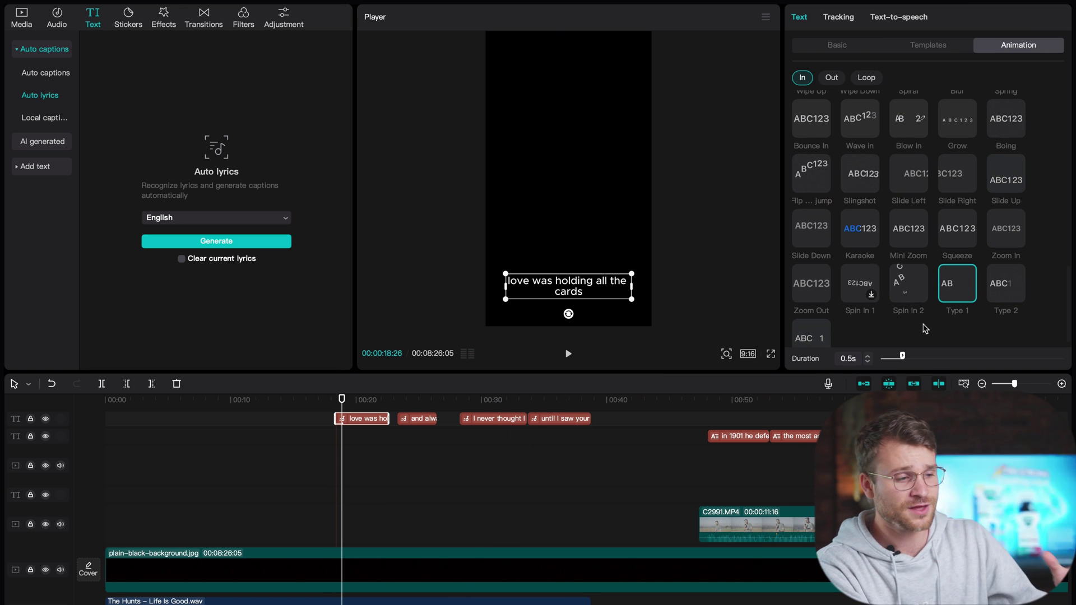
scroll(893, 324, "up", 1)
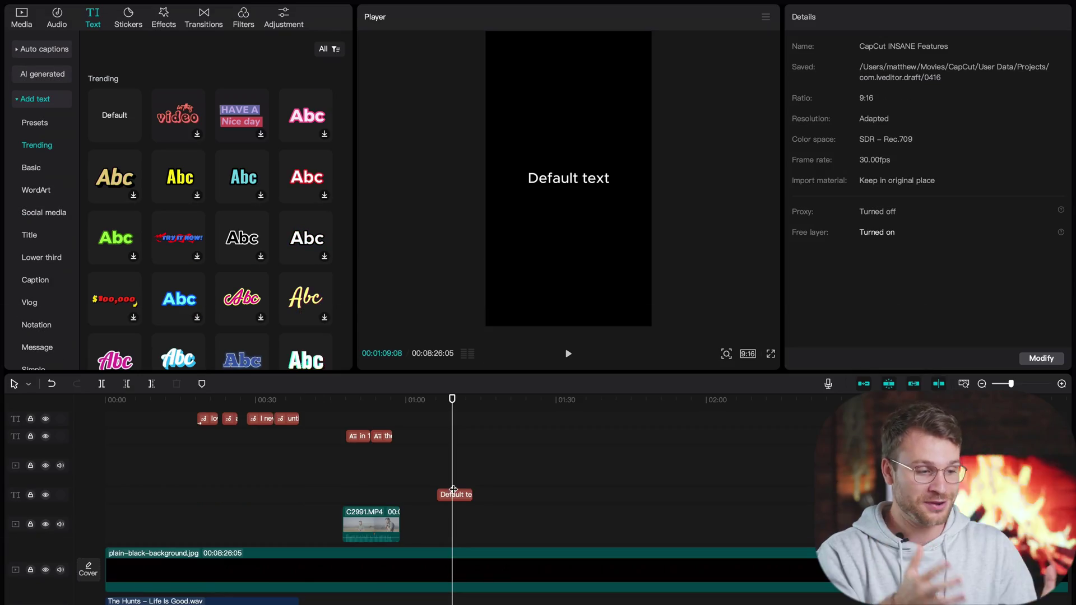
- Replace the Default text clip with a fresh one and lengthen it on the timeline
left_click(453, 491)
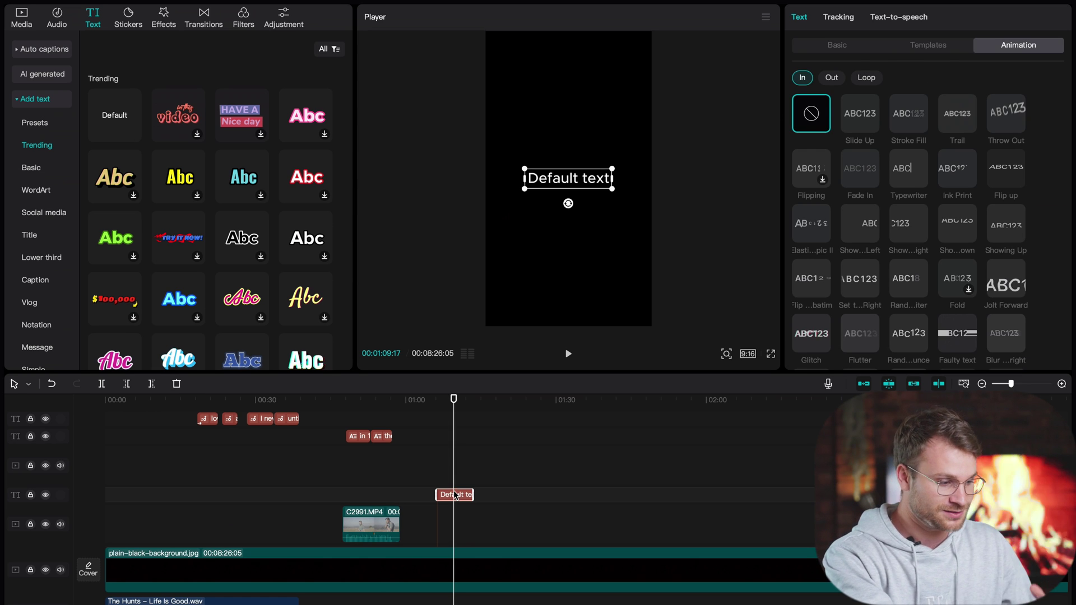
key("BackSpace")
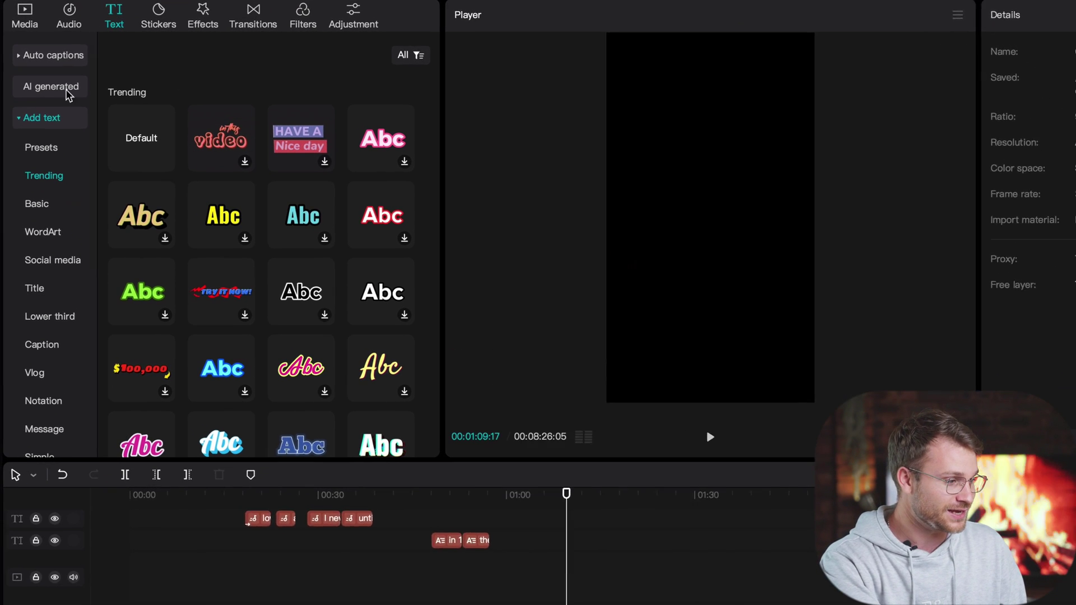
left_click(168, 166)
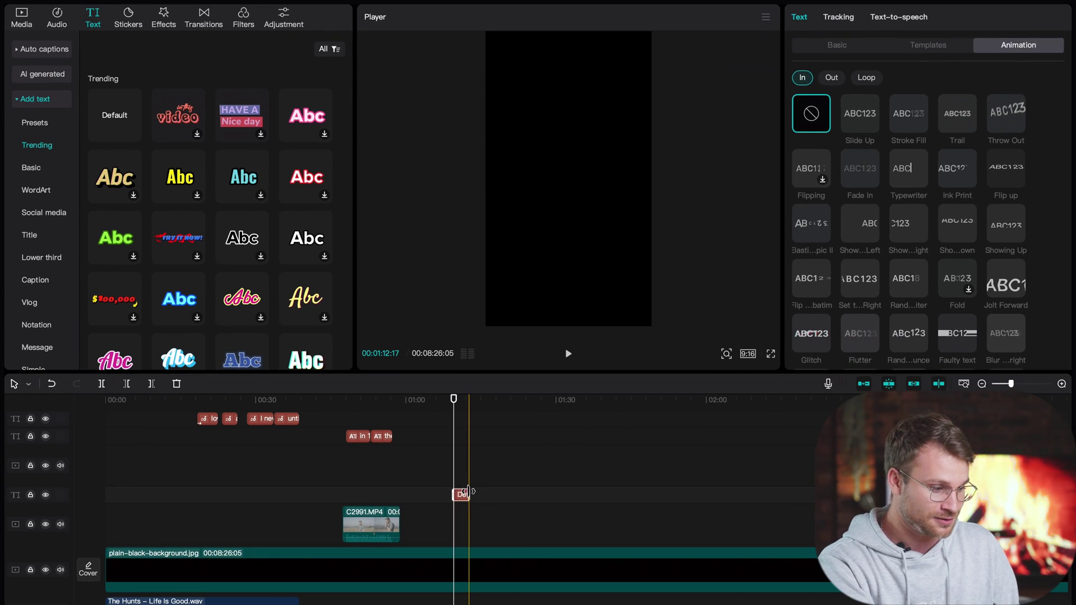
left_click_drag(468, 492, 524, 493)
left_click(490, 494)
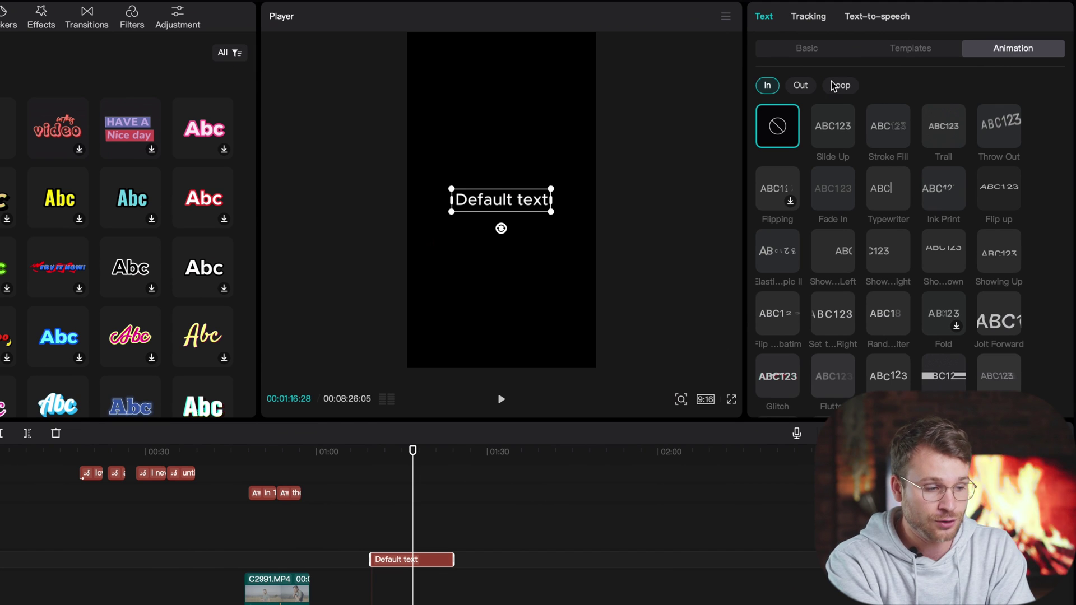
- Apply the Typewriter intro animation to the Default text and play it back
scroll(863, 129, "down", 1)
left_click(889, 153)
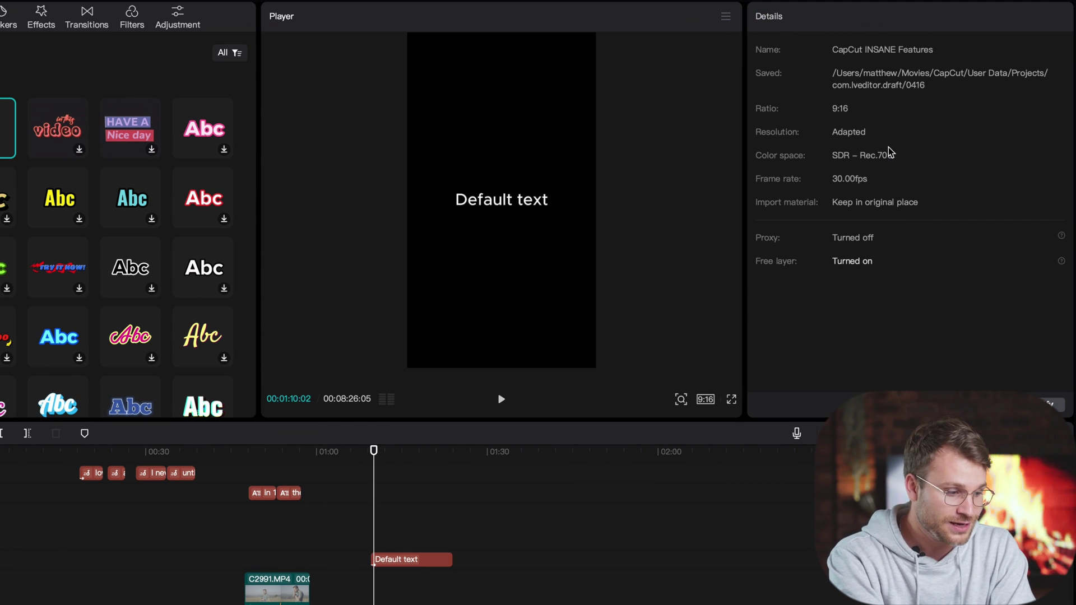
left_click(427, 559)
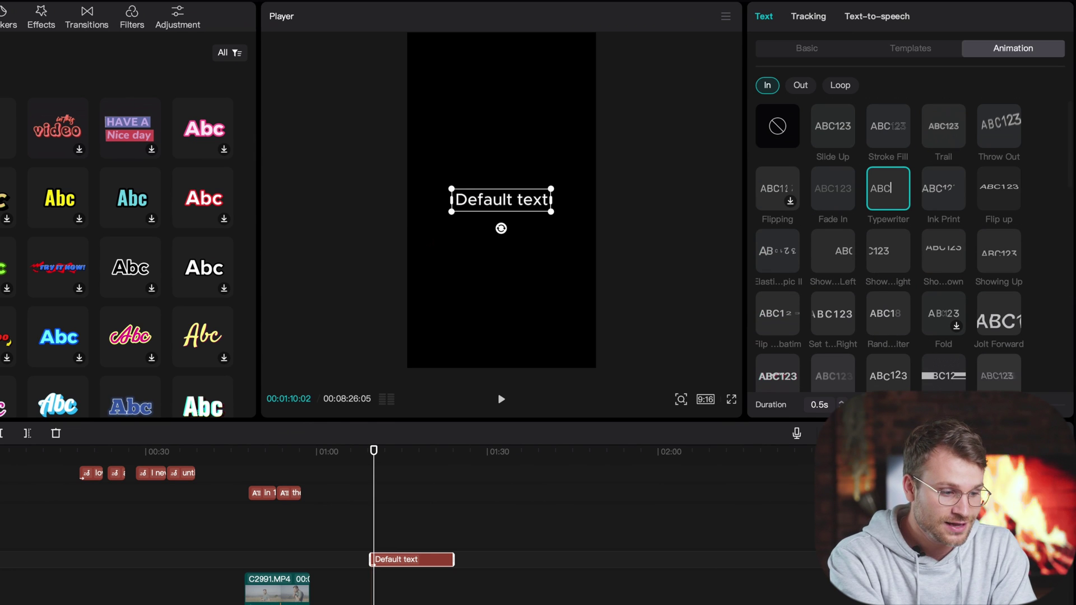
key("space")
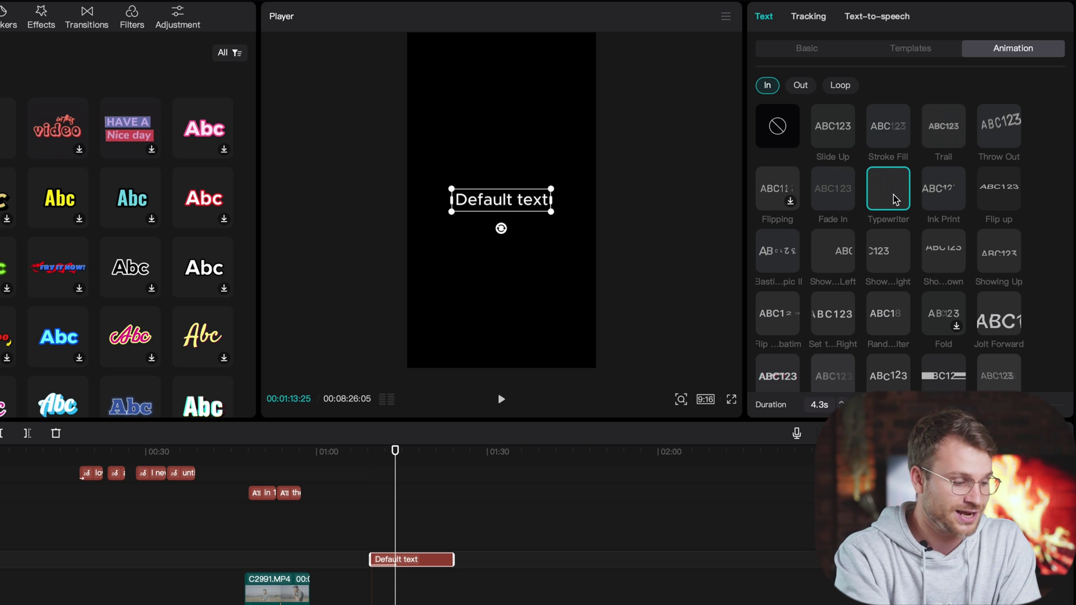
- Download one of the trending ready-made text templates
left_click(915, 50)
scroll(935, 246, "down", 3)
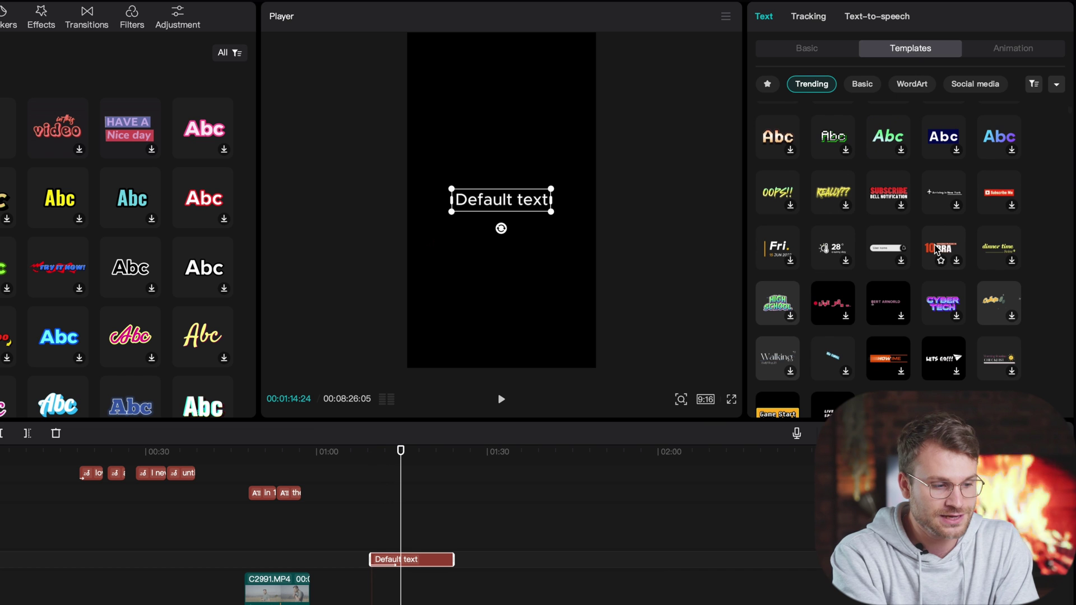
left_click(935, 250)
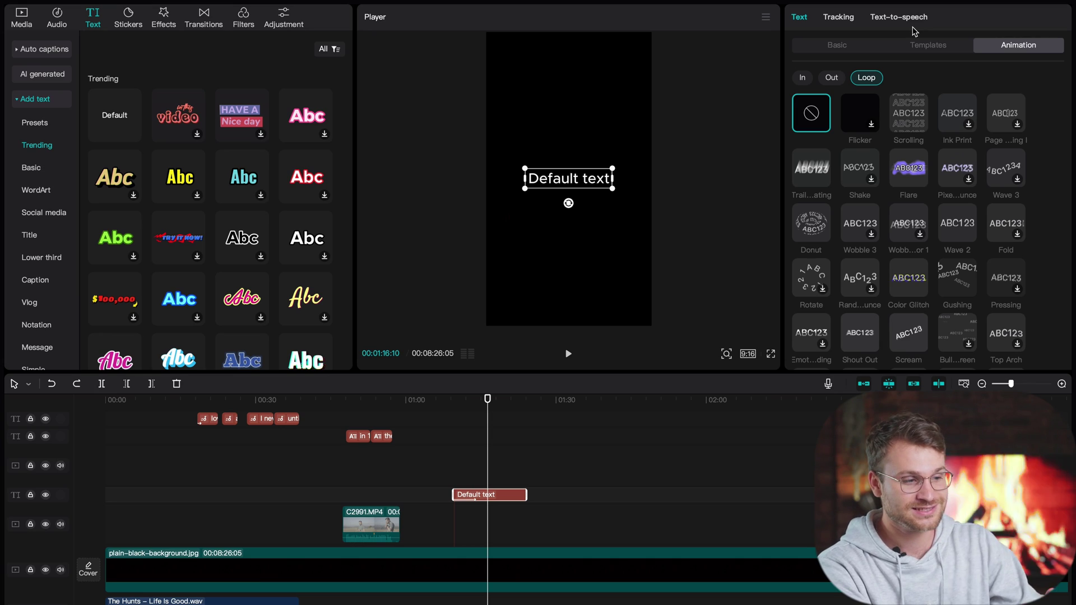
- Generate text-to-speech audio for the Default text using the Jessie voice
left_click(913, 19)
scroll(952, 224, "down", 2)
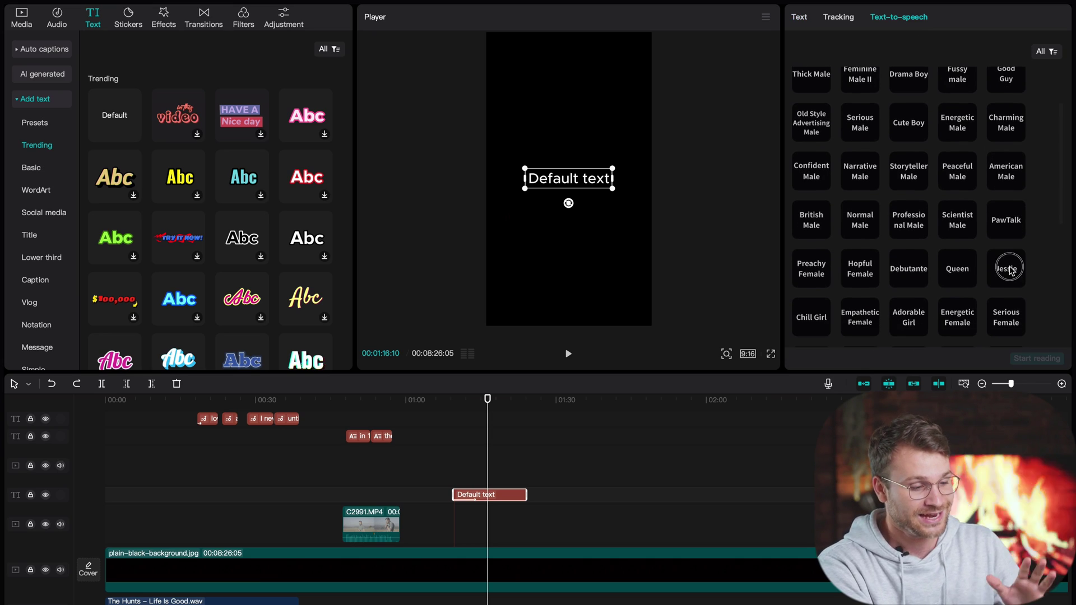
left_click(1008, 269)
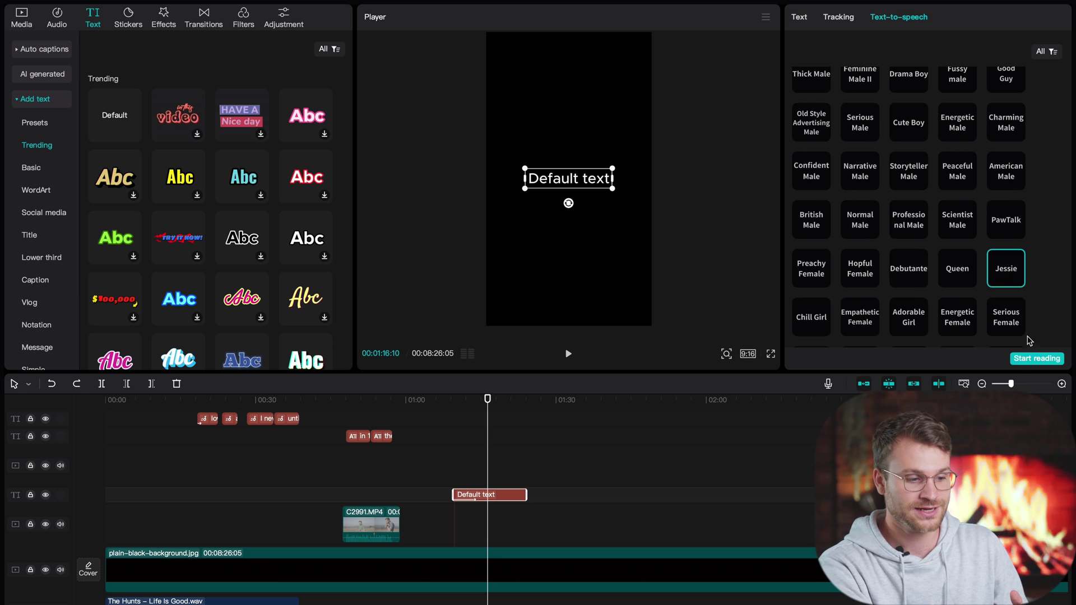
left_click(1037, 358)
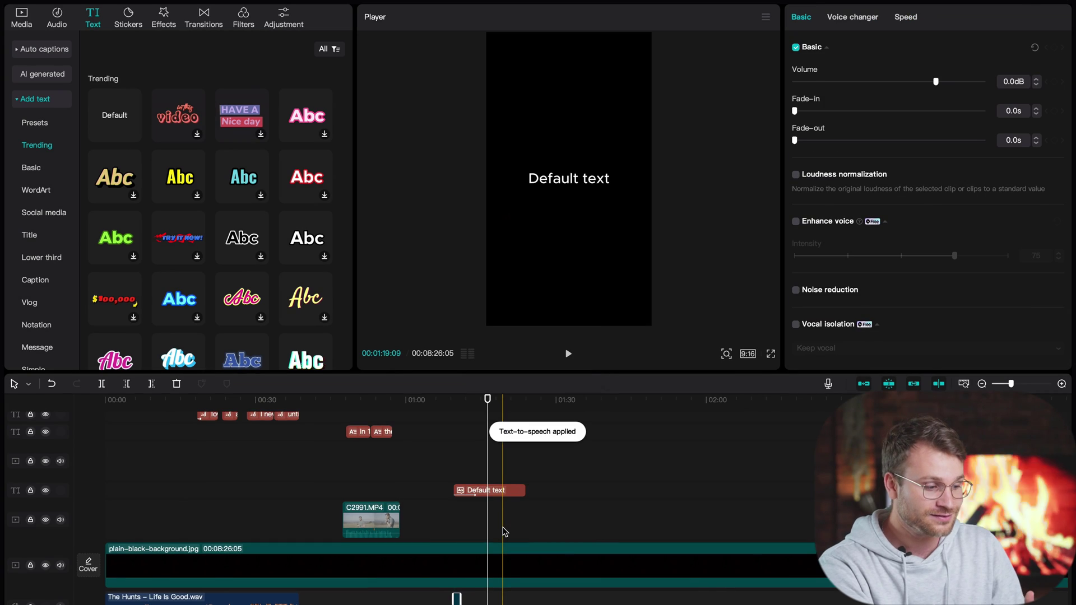
- Play the text animation with its new voiceover and reselect the Default text clip
scroll(451, 578, "down", 2)
scroll(451, 580, "up", 3)
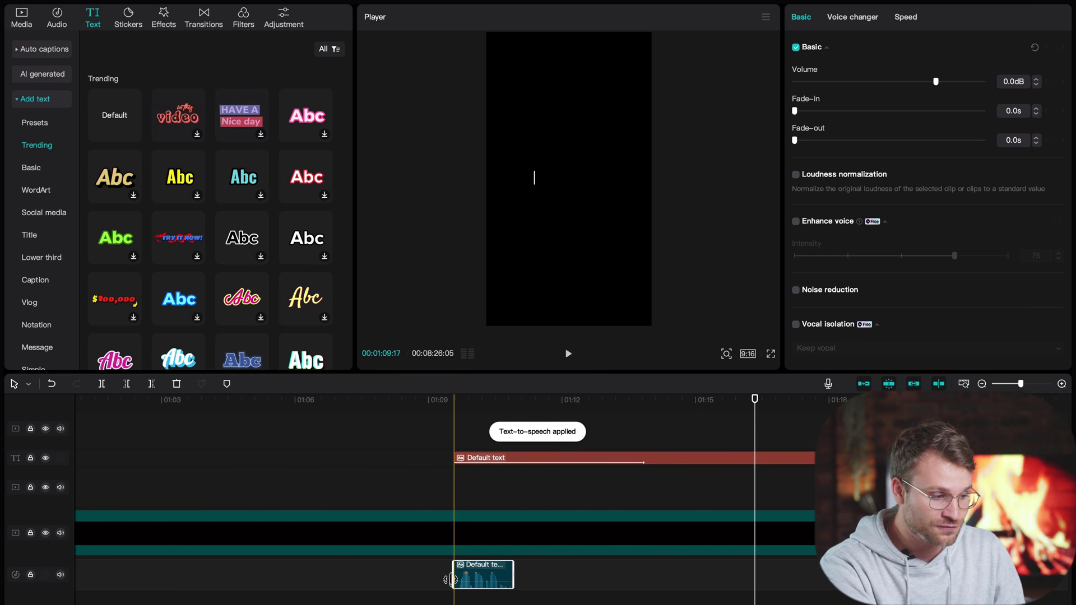
left_click(455, 486)
scroll(455, 487, "up", 2)
key("space")
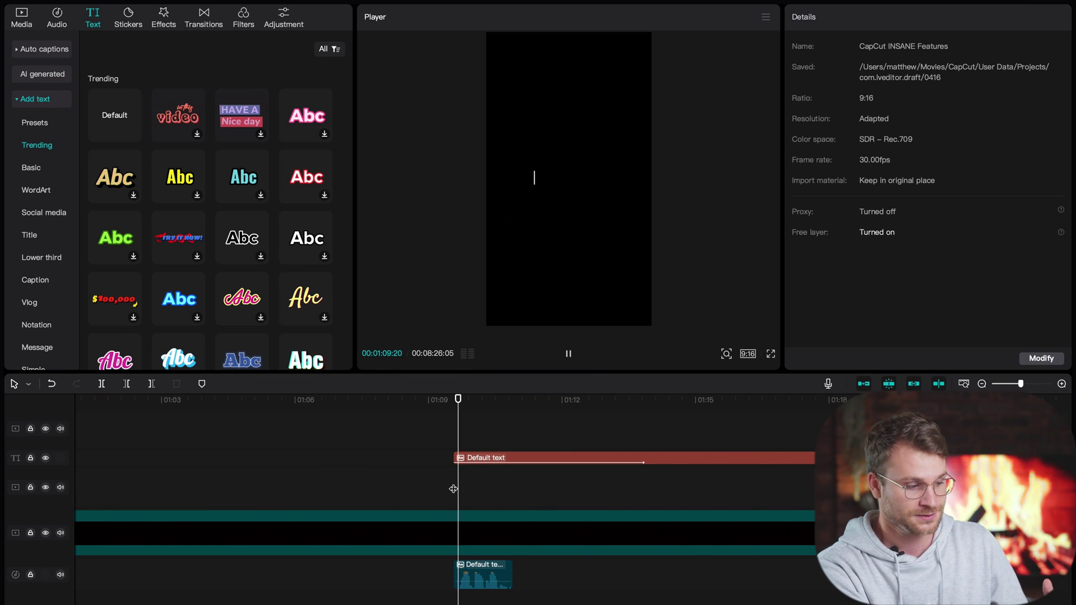
left_click(509, 454)
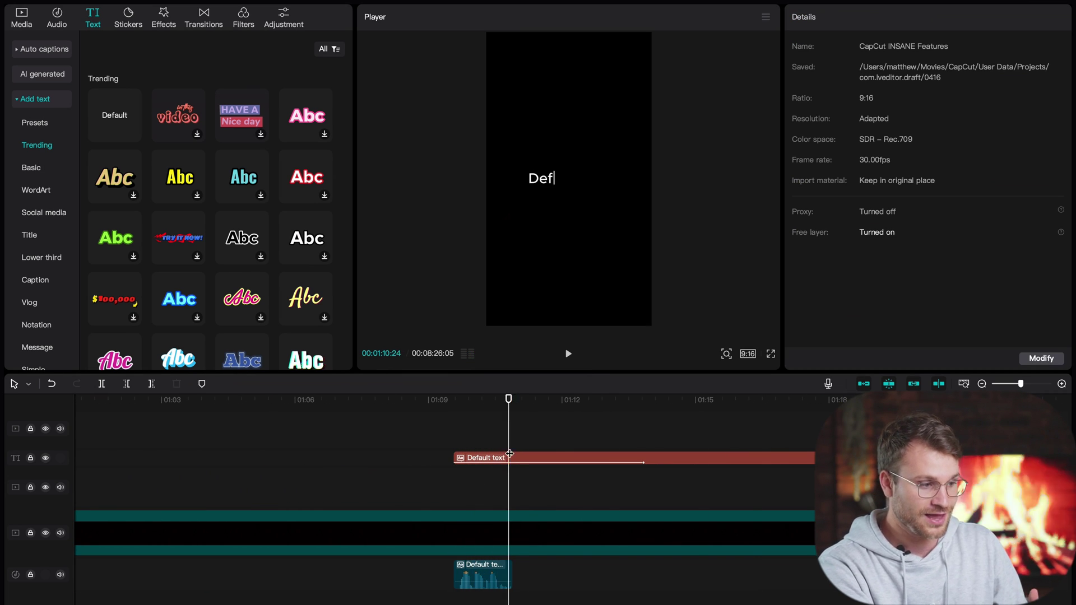
left_click(493, 459)
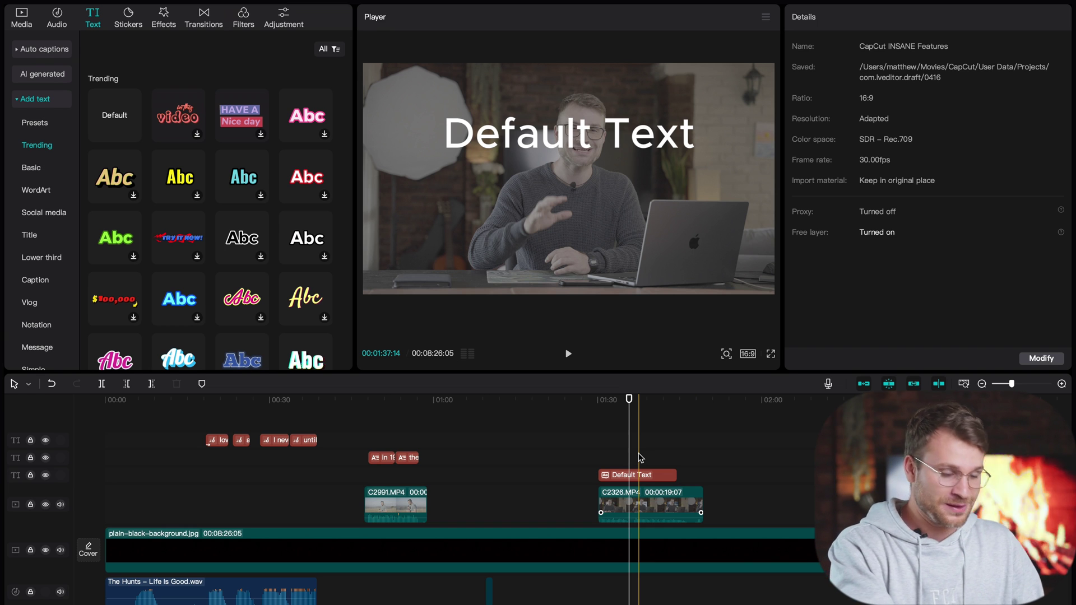
- Copy and paste C2326.MP4, placing the duplicate on a new track above the original
left_click(631, 506)
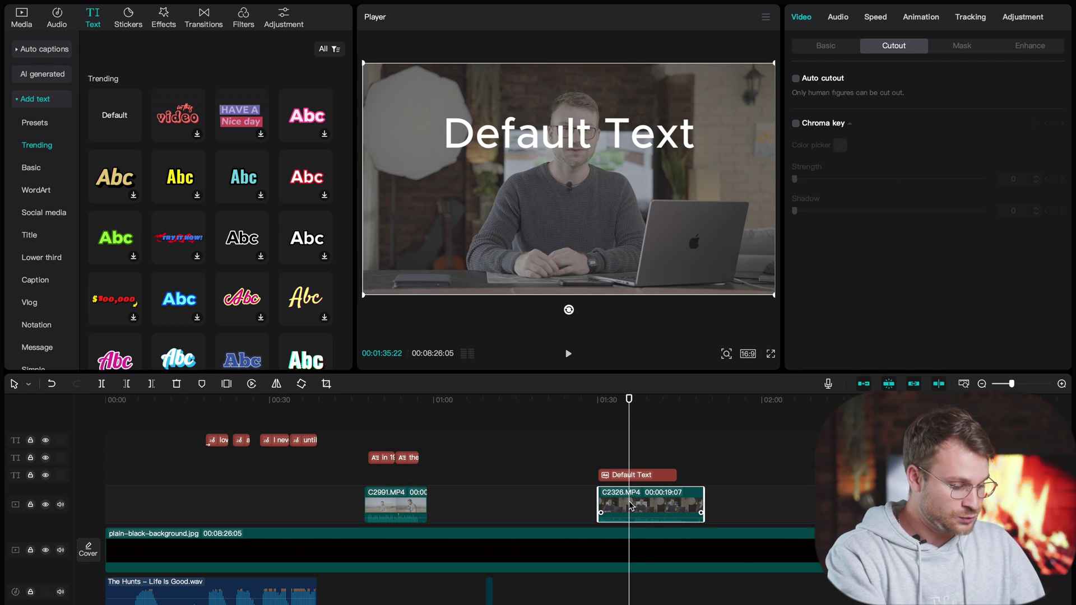
left_click_drag(631, 506, 632, 451)
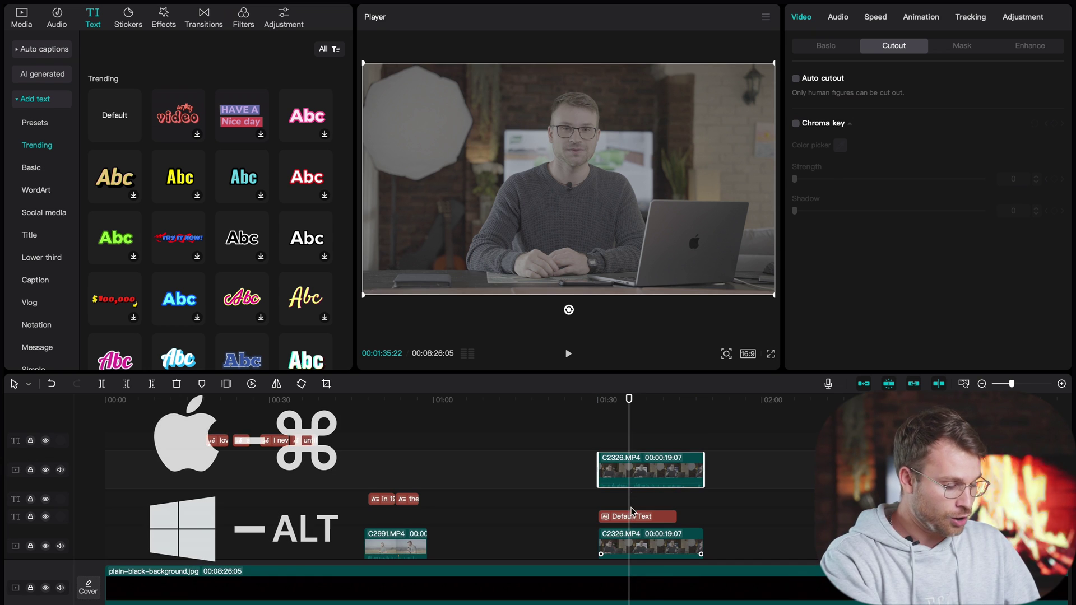
left_click(646, 536)
right_click(646, 536)
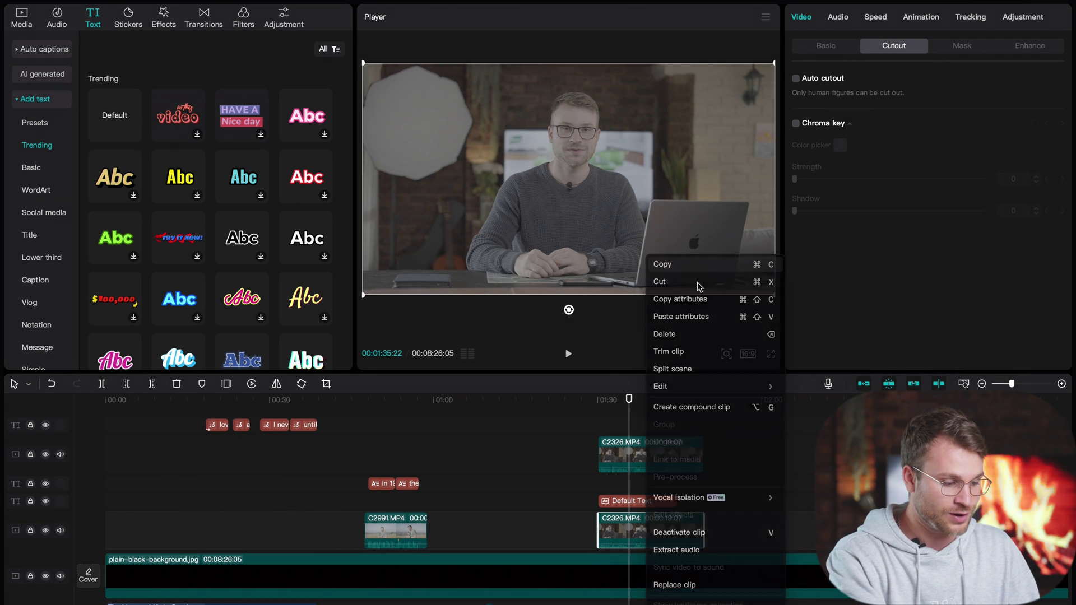
left_click(672, 262)
left_click(723, 524)
key("ctrl+v")
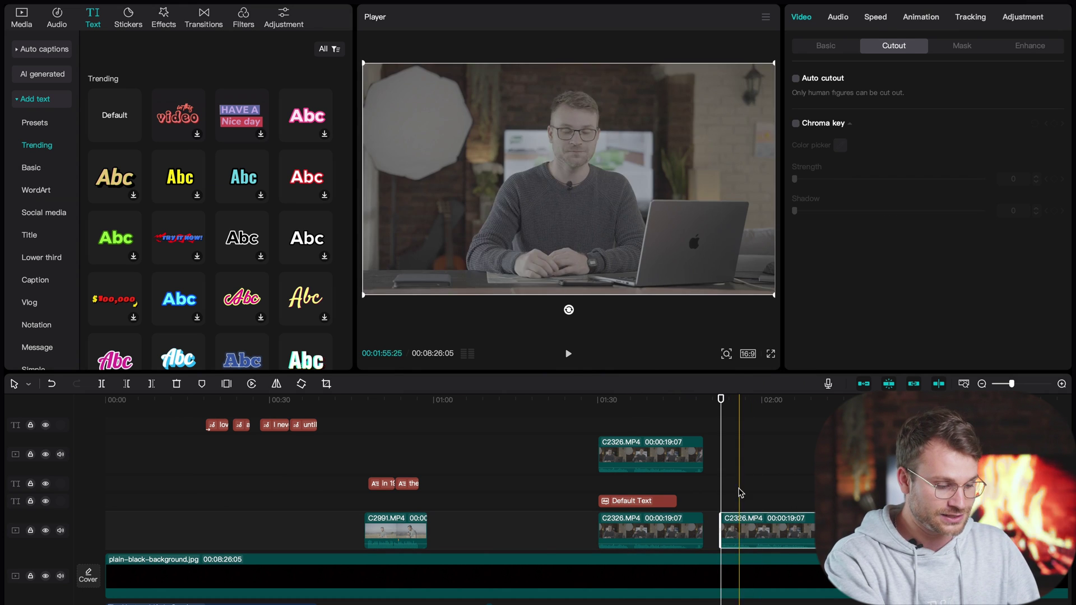
left_click_drag(729, 530, 616, 443)
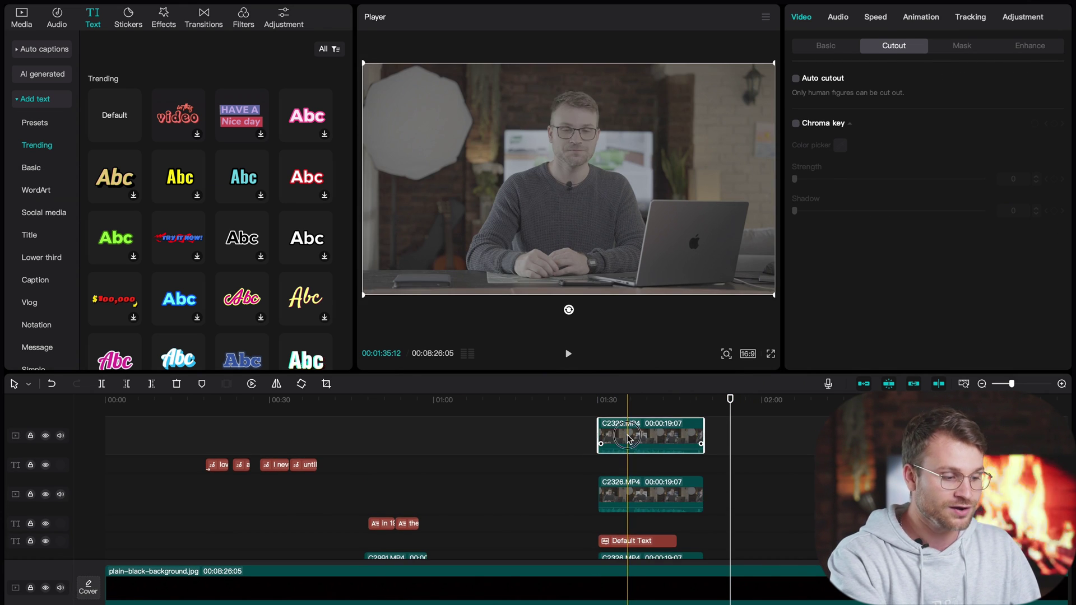
left_click(645, 448)
left_click(644, 448)
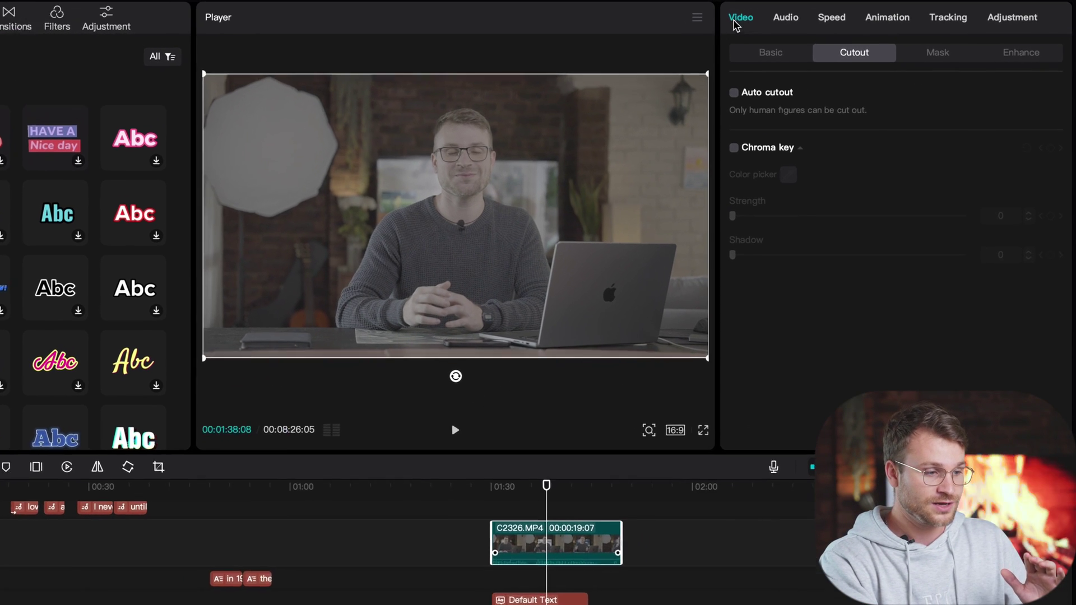
- Apply Auto cutout to the top C2326.MP4 copy and retype the title wording as 'TEXT HERE'
left_click(720, 96)
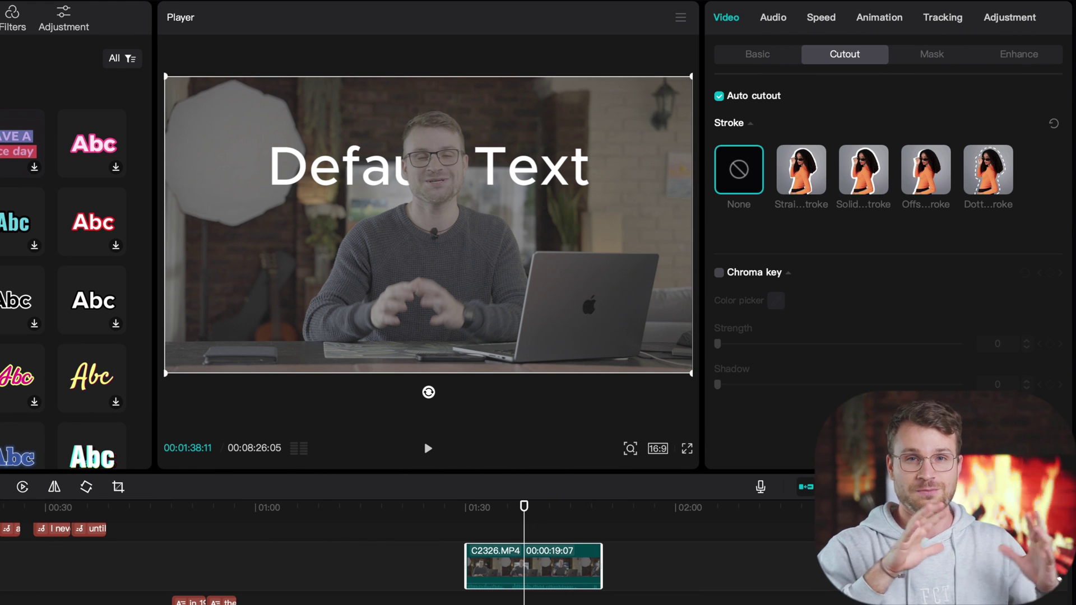
left_click(517, 507)
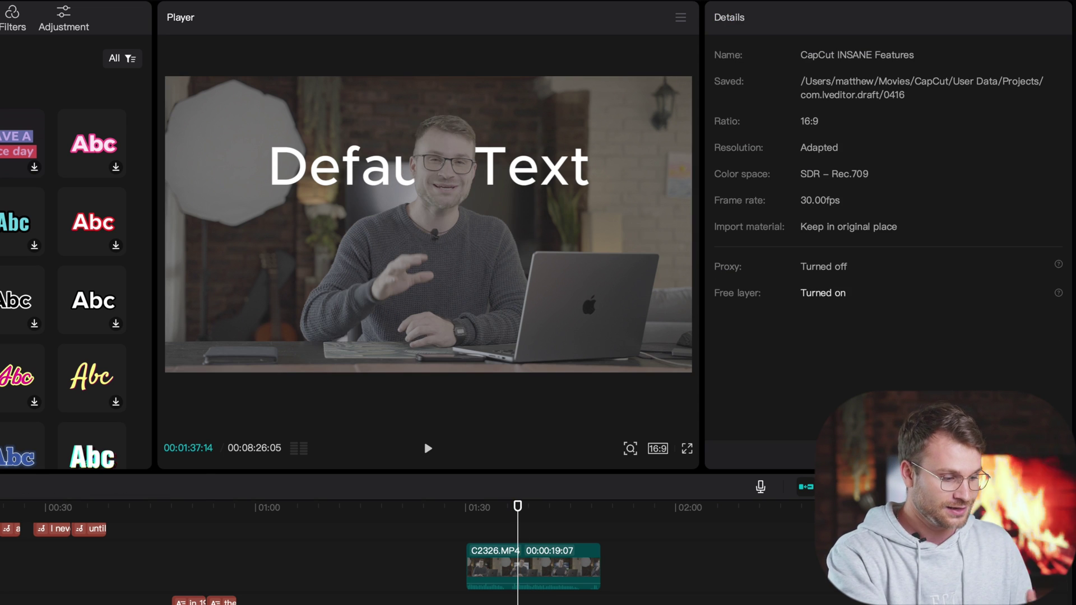
left_click(538, 168)
triple_click(814, 120)
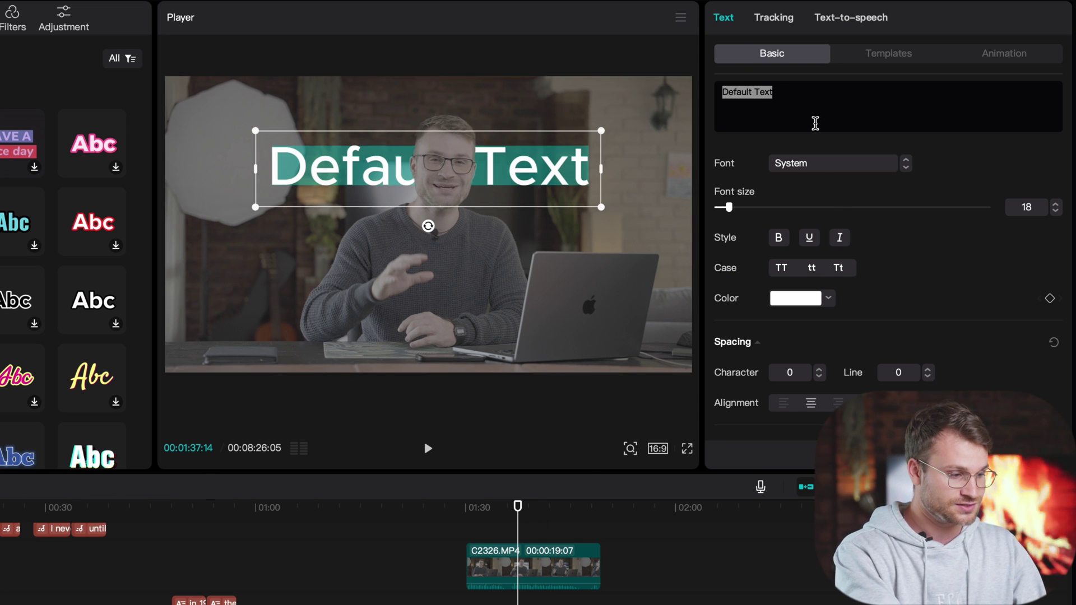
type("TEXT HERE")
key("BackSpace")
key("BackSpace")
key("BackSpace")
key("BackSpace")
key("BackSpace")
key("BackSpace")
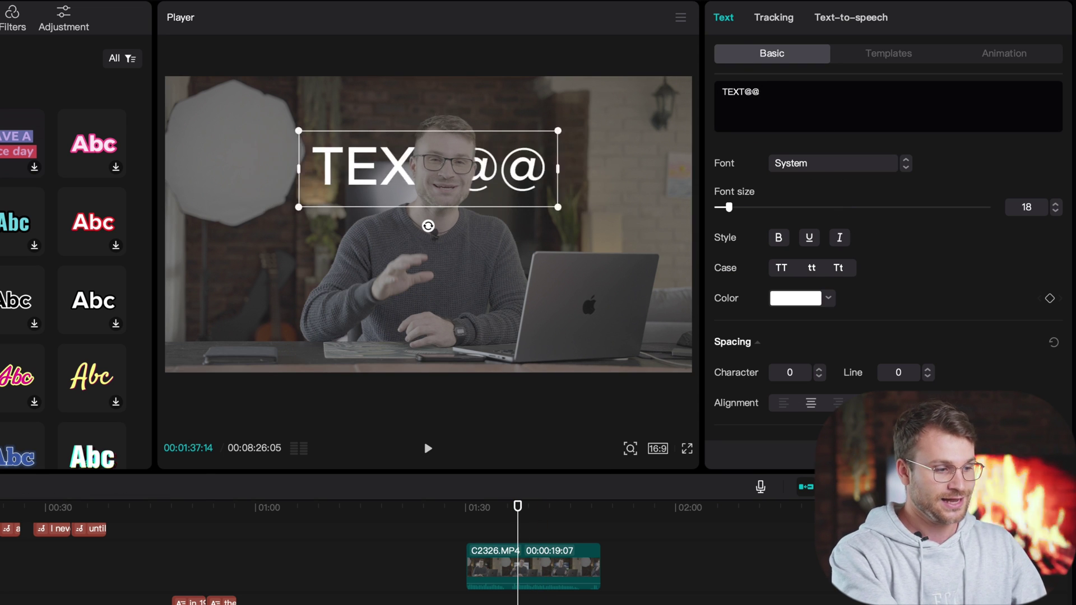
type("T H")
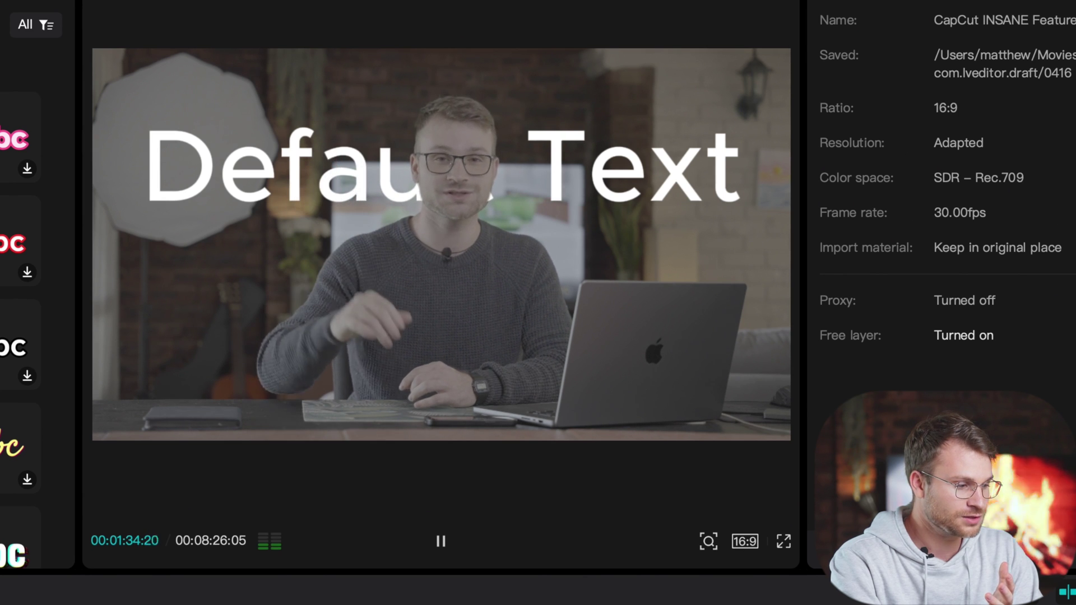
key("space")
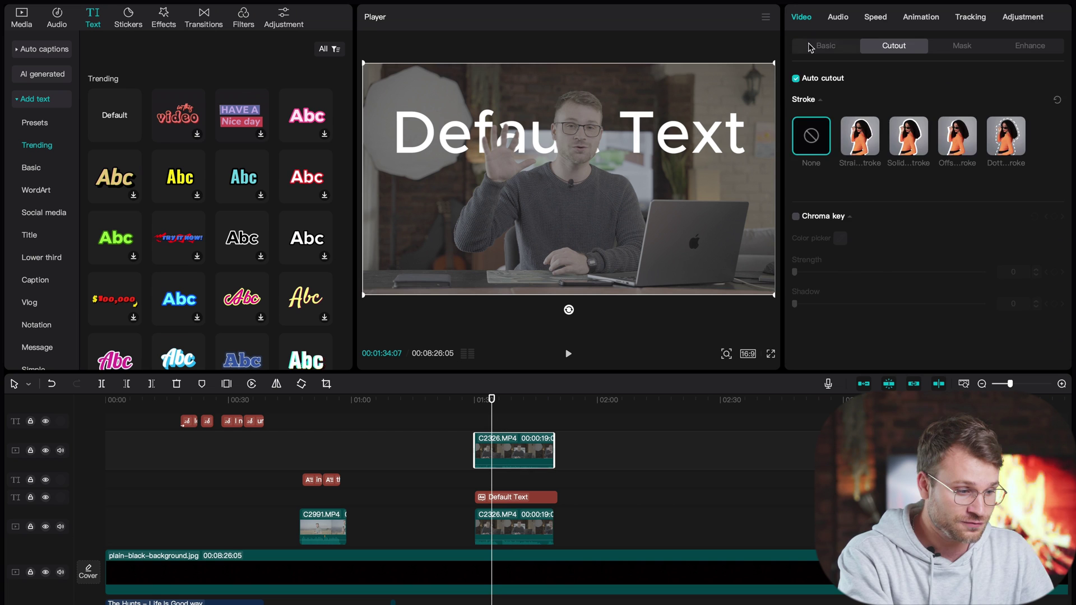
- Turn motion blur on and back off for the video clip
left_click(810, 46)
scroll(899, 232, "down", 5)
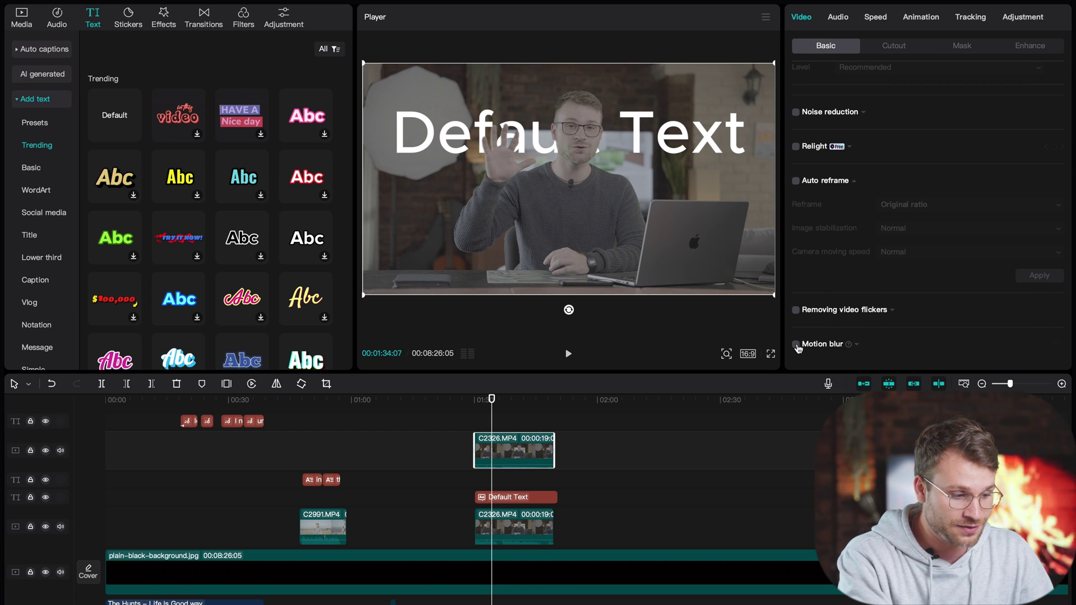
left_click(796, 345)
scroll(925, 357, "down", 2)
scroll(814, 239, "down", 1)
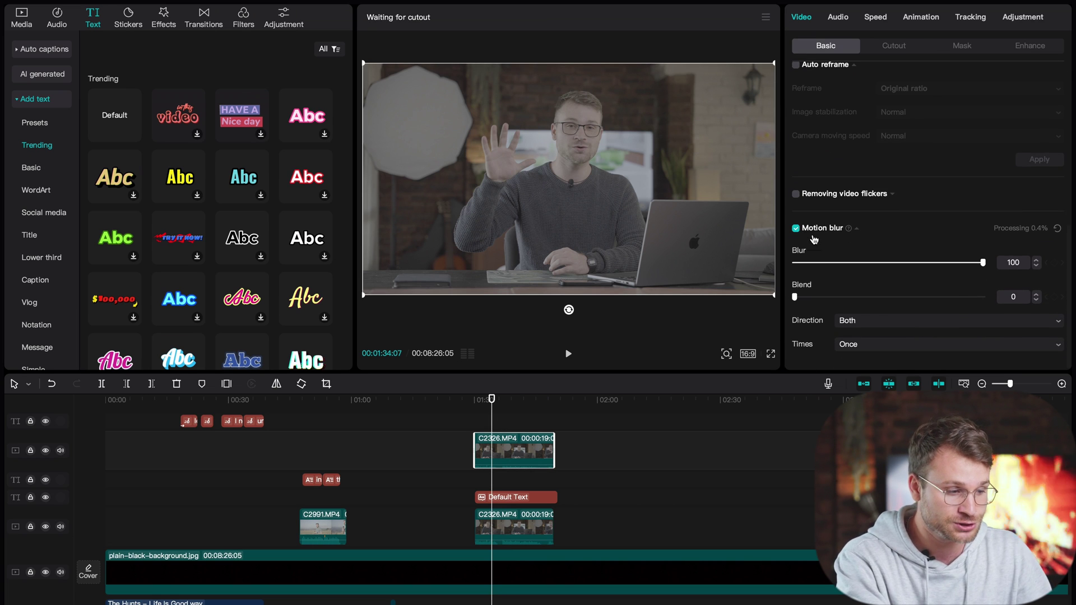
left_click(797, 229)
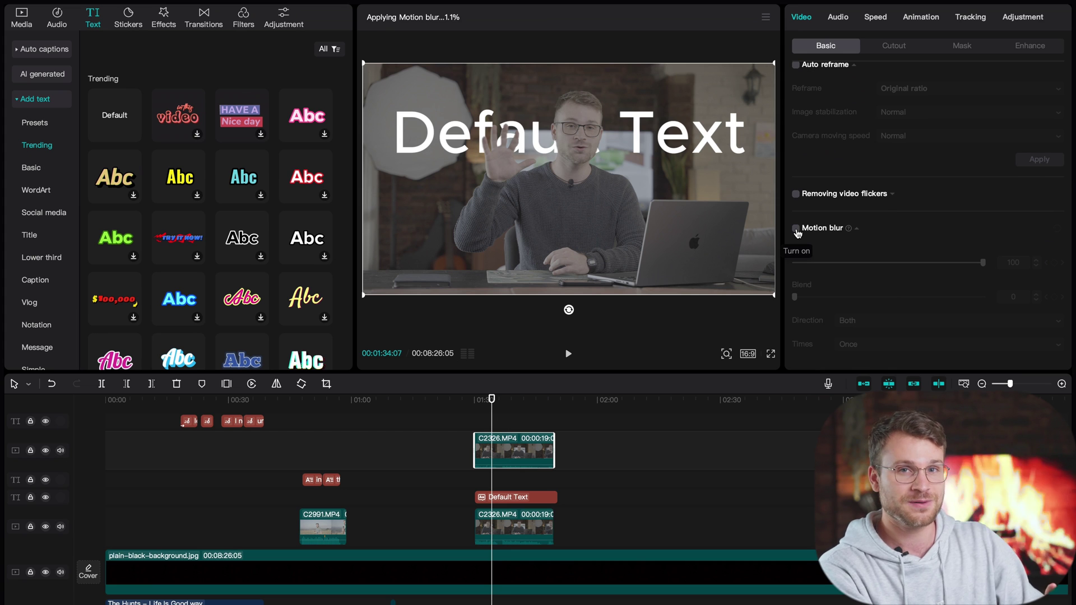
- Give the Default Text title the Slide Up exit animation at 0.5 s
left_click(502, 487)
left_click(502, 499)
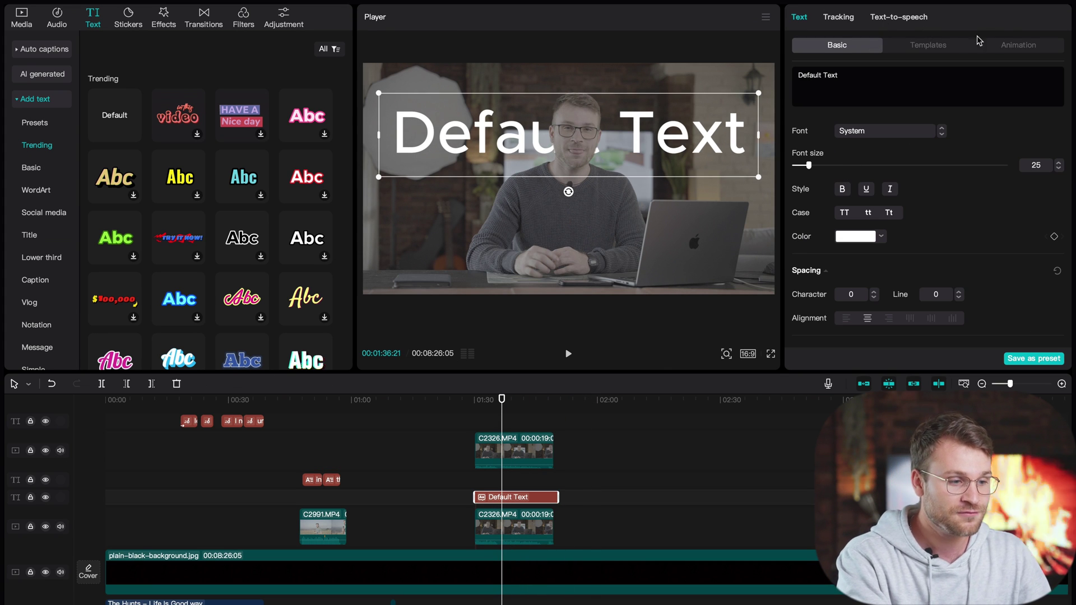
left_click(1002, 44)
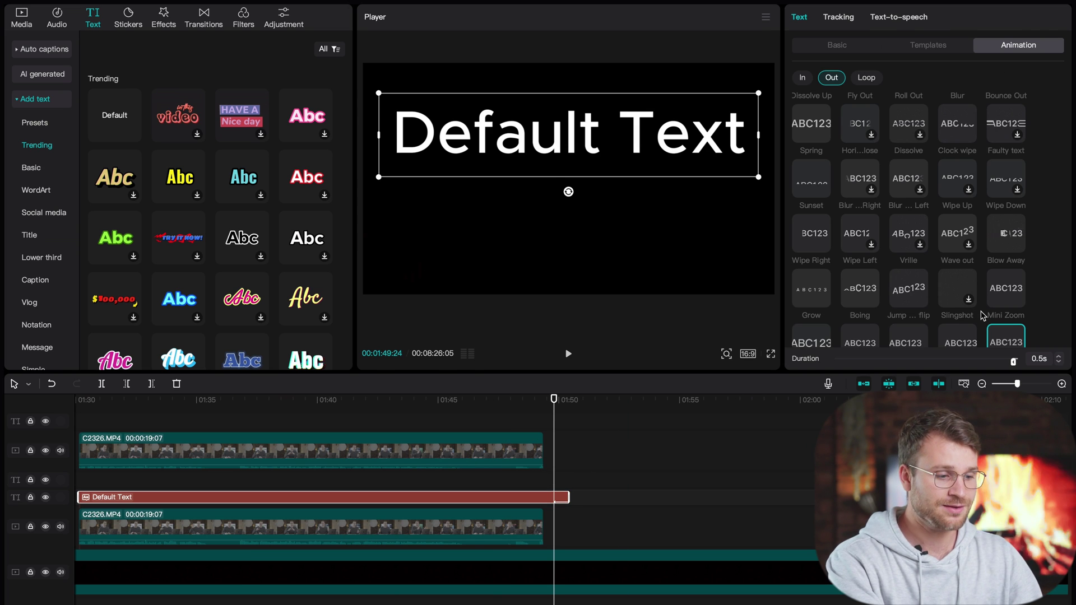
left_click(1004, 283)
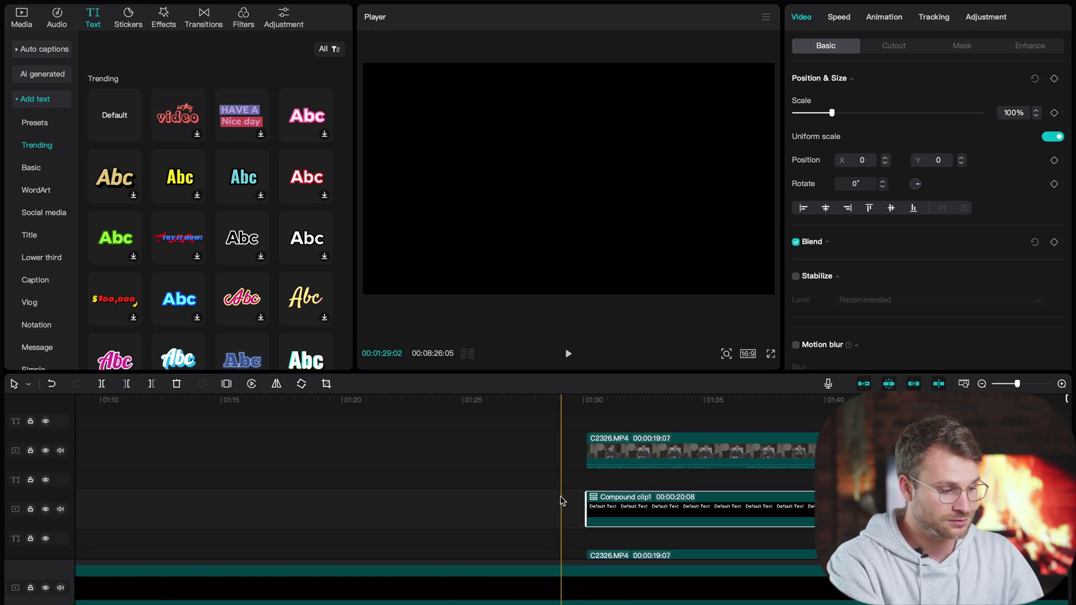
- Tick Motion blur in Video > Basic for the compound Default Text clip
scroll(633, 493, "right", 5)
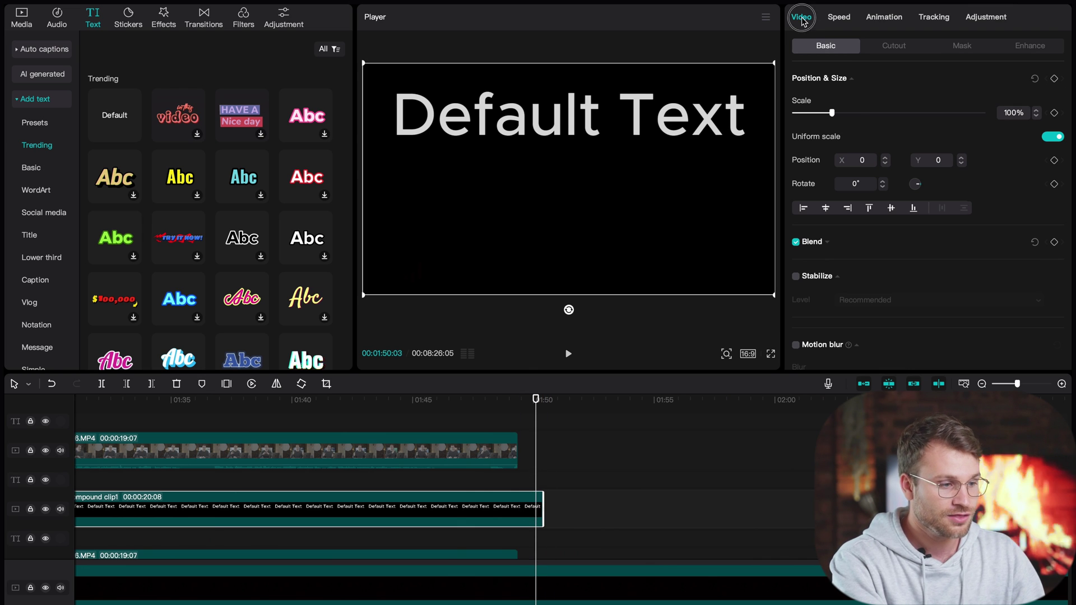
scroll(882, 194, "down", 3)
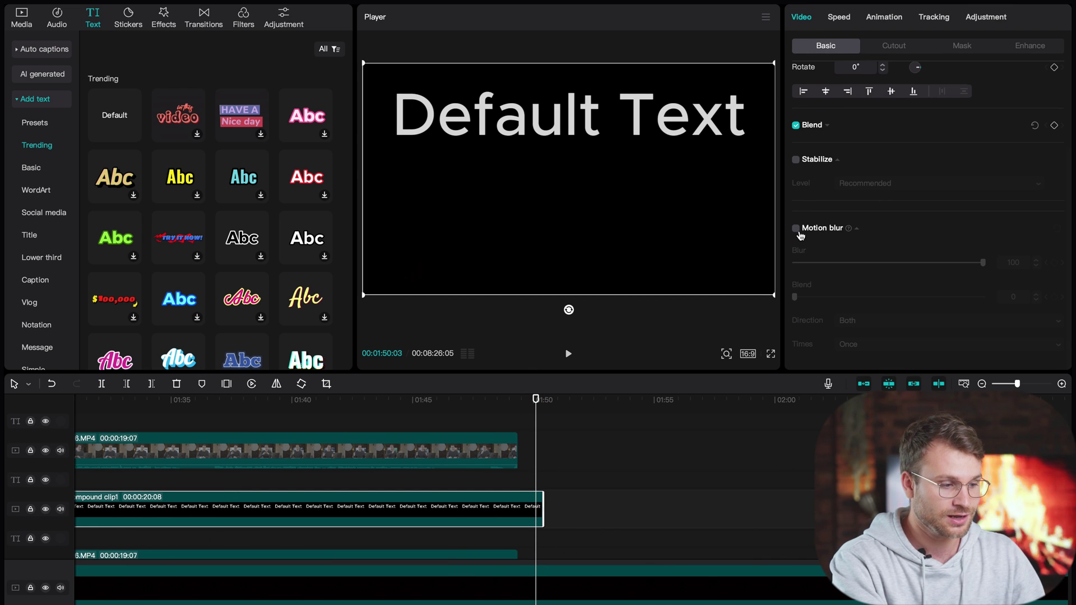
left_click(796, 228)
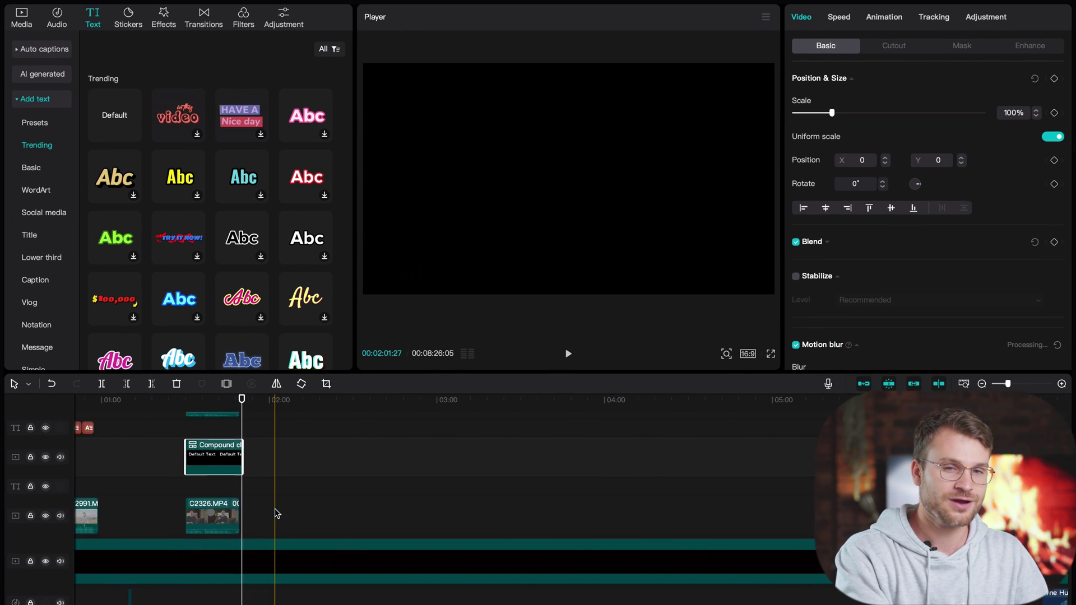
- Step frame by frame through the white Mercedes's spin in car 1.MP4
scroll(277, 512, "up", 3)
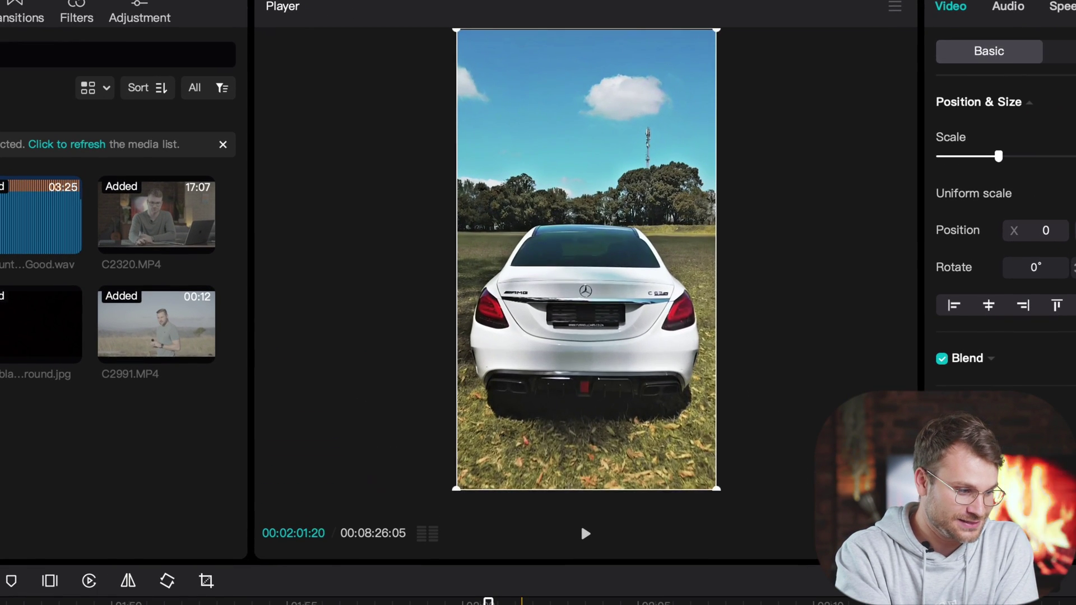
left_click(509, 602)
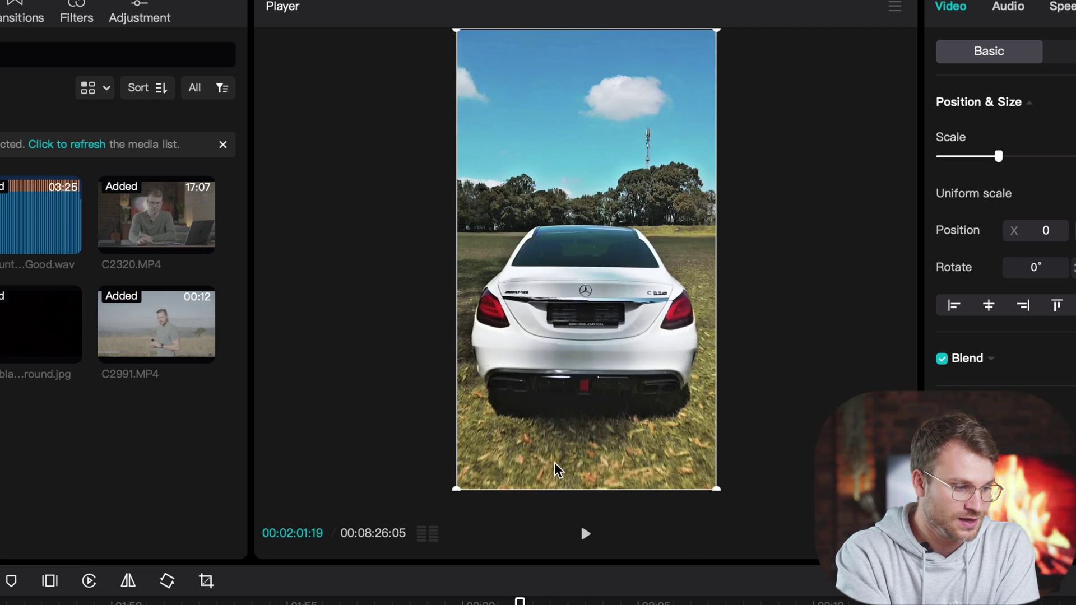
key("Right")
key("Right")
key("Right")
key("Right")
key("Right")
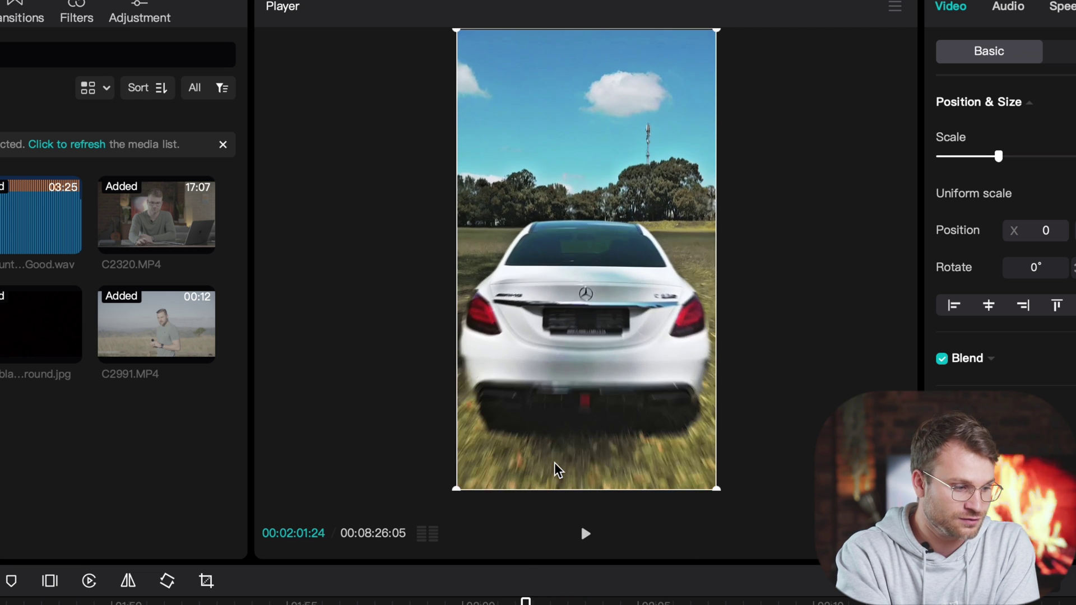
key("Right")
key("Right")
key("Right")
key("Right")
key("Right")
key("Right")
key("Right")
key("Right")
key("Right")
key("Right")
key("Right")
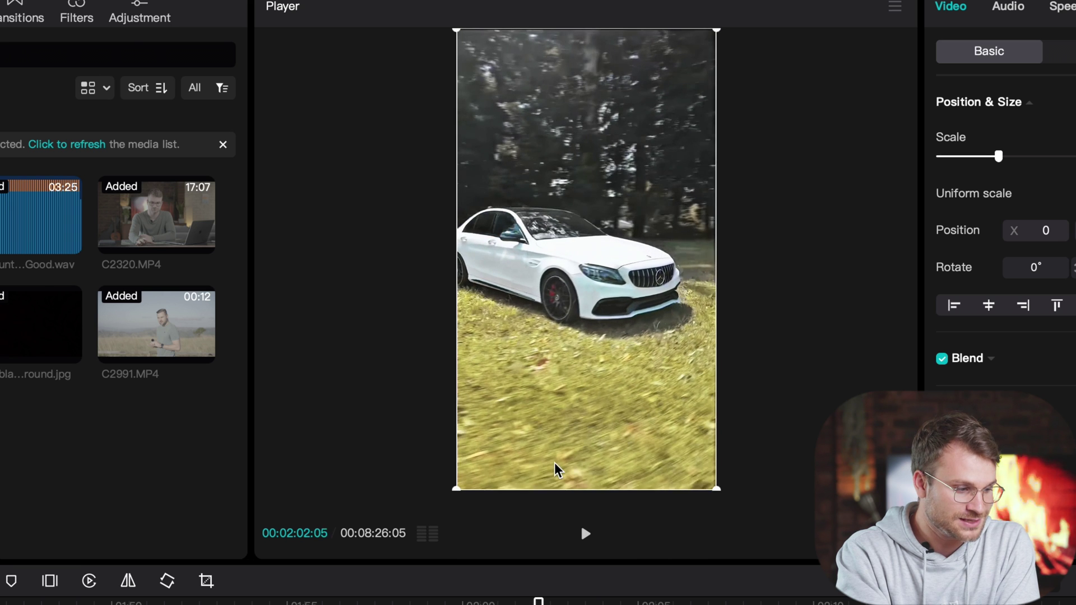
key("Left")
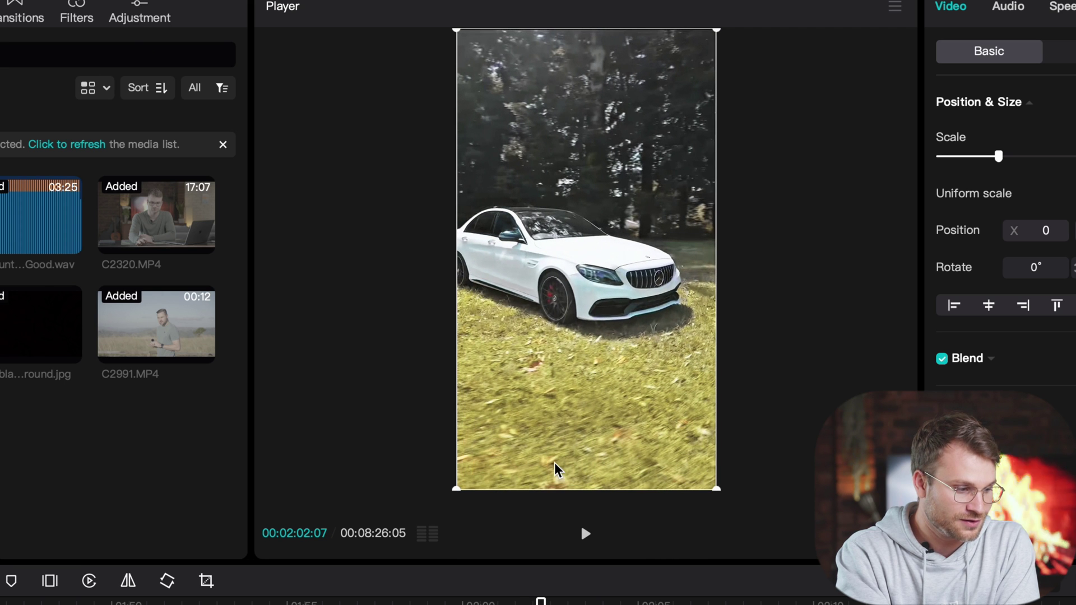
key("Right")
key("Right")
key("Right")
key("Right")
key("Right")
key("Right")
key("Right")
key("Right")
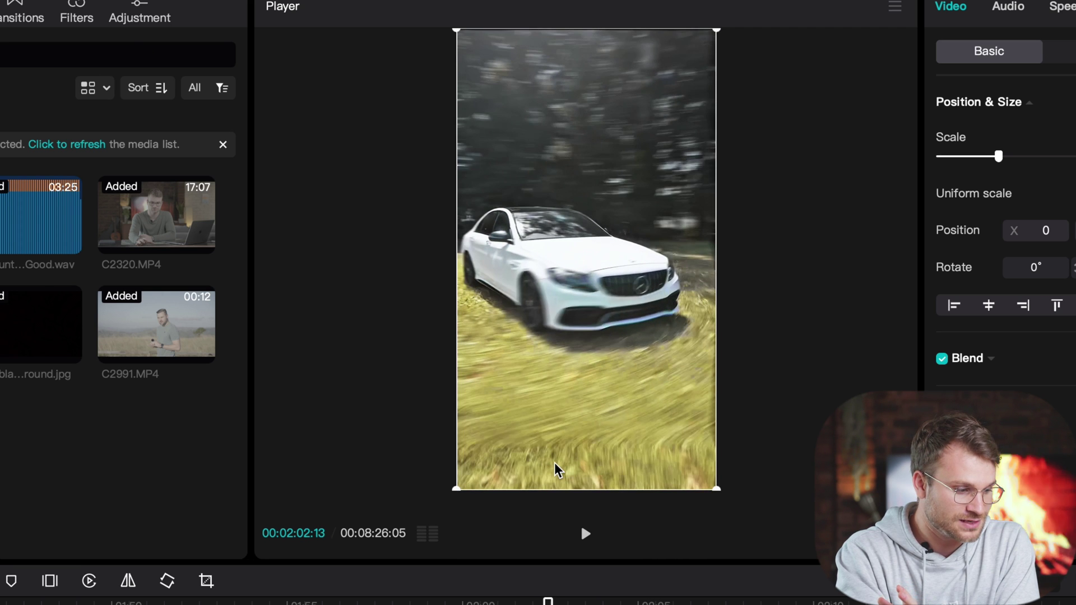
key("Left")
key("Left")
key("Left")
key("Left")
key("Left")
key("Left")
key("Left")
key("Left")
key("Left")
key("Left")
key("Left")
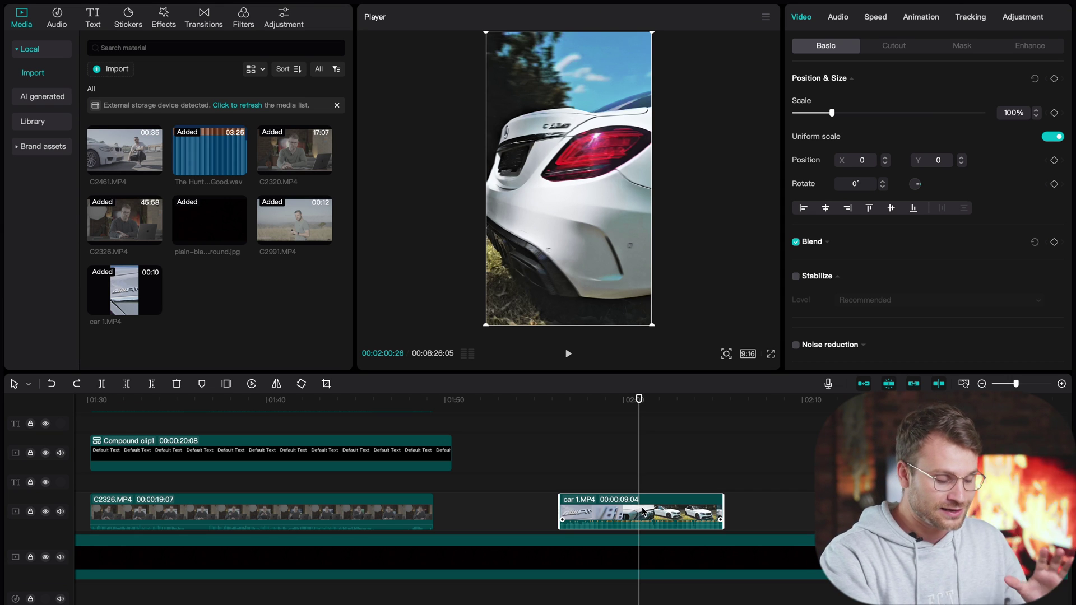
- Try the constant speed slider on car 1.MP4, leaving it at 1.0x
left_click(871, 26)
left_click(883, 50)
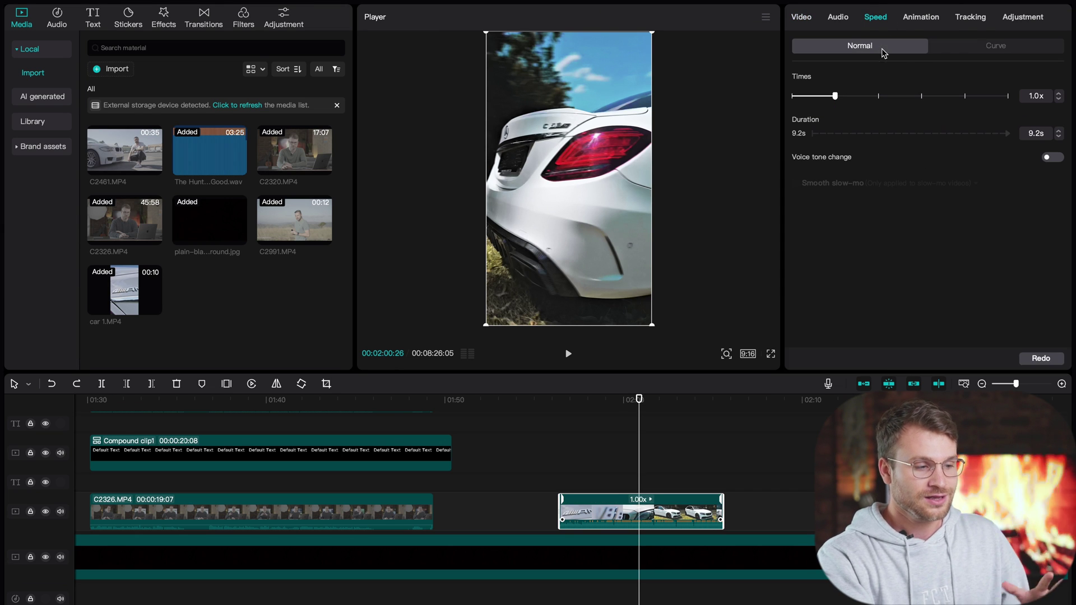
mouse_move(840, 93)
left_mouse_down()
mouse_move(893, 96)
mouse_move(835, 104)
left_mouse_up()
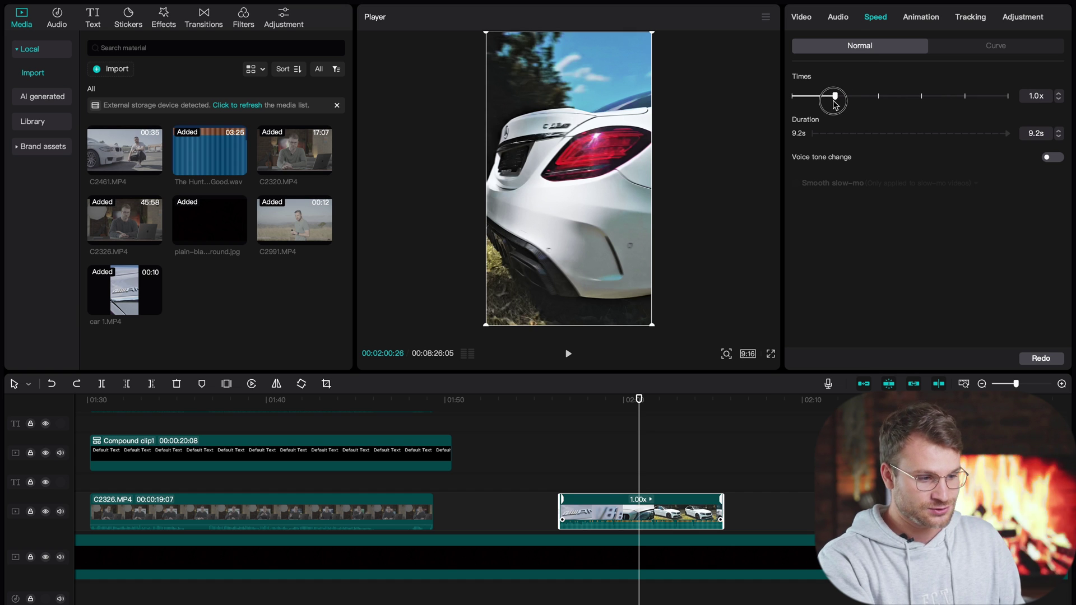
- Apply a Customized speed curve to car 1.MP4 and preview the playback
left_click(972, 49)
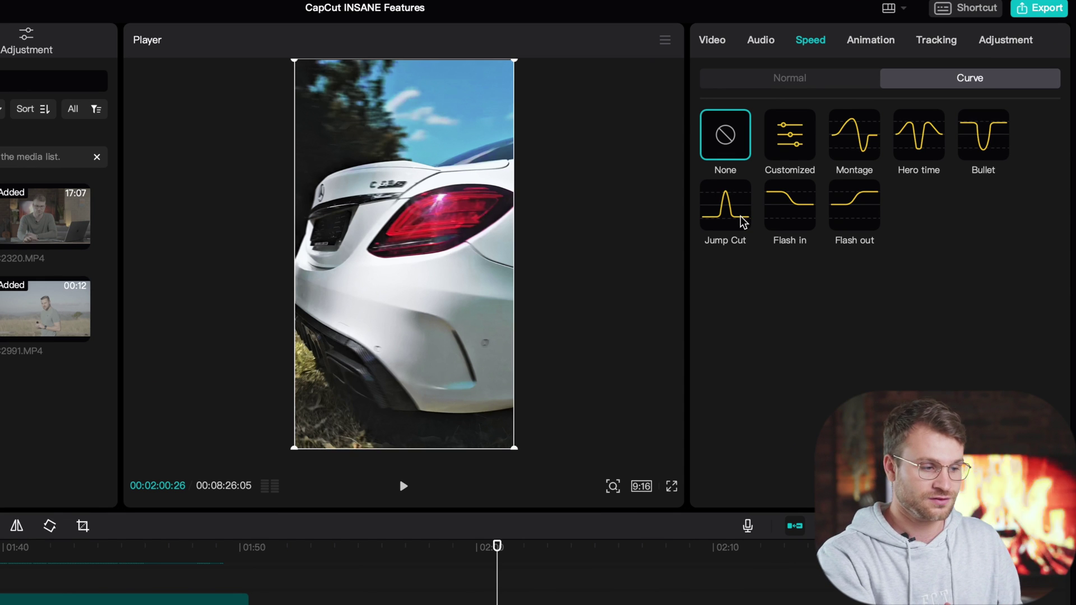
left_click(788, 142)
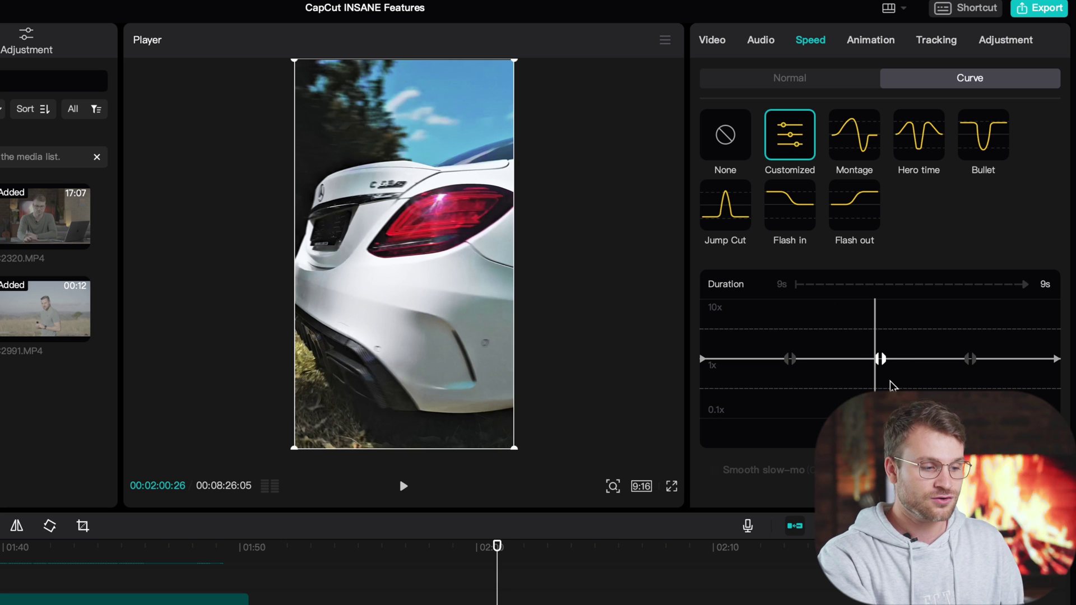
left_click_drag(883, 384, 835, 384)
key("space")
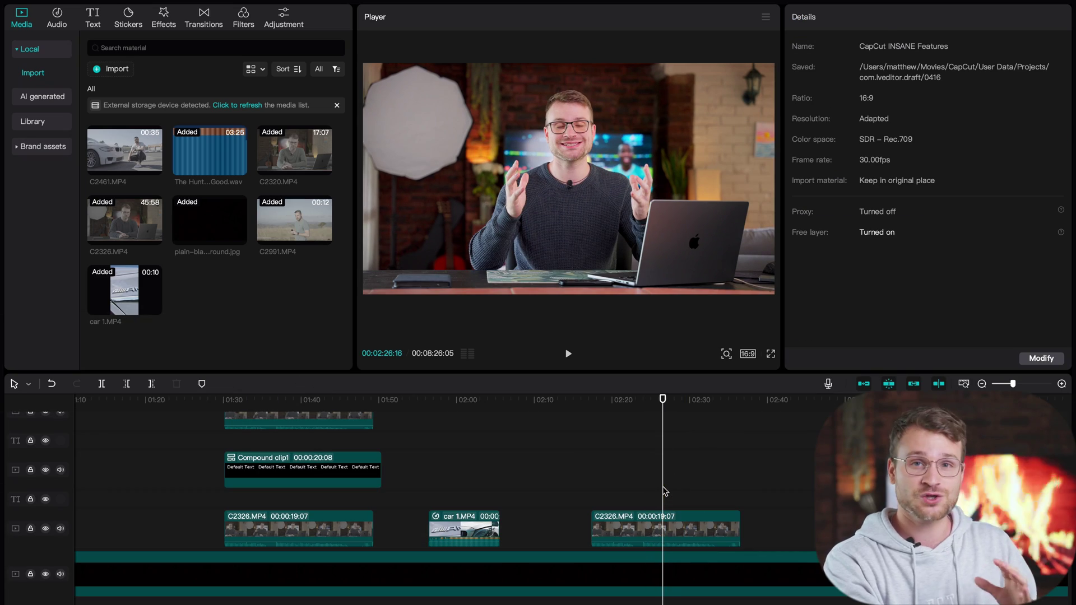
left_click(664, 525)
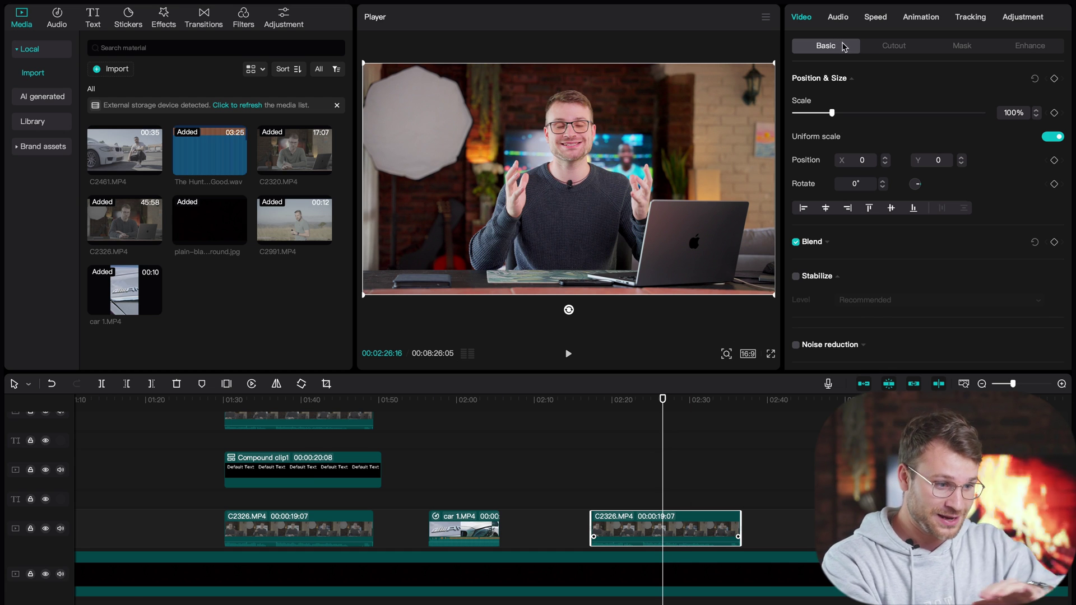
- Turn on face enhancement for the presenter clip and zoom the preview in on the face
left_click(1010, 47)
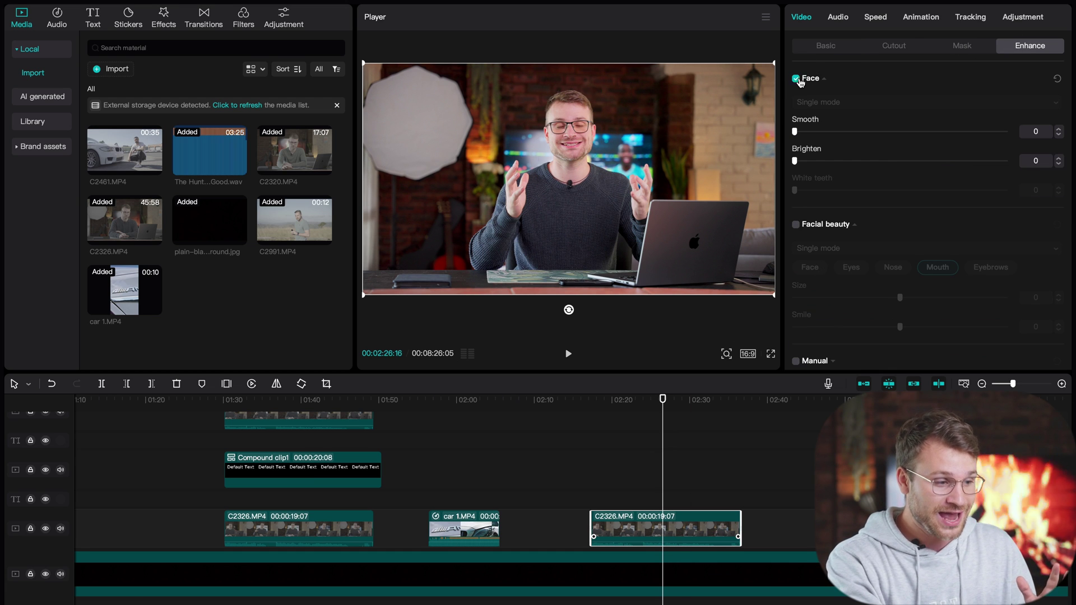
scroll(877, 152, "down", 5)
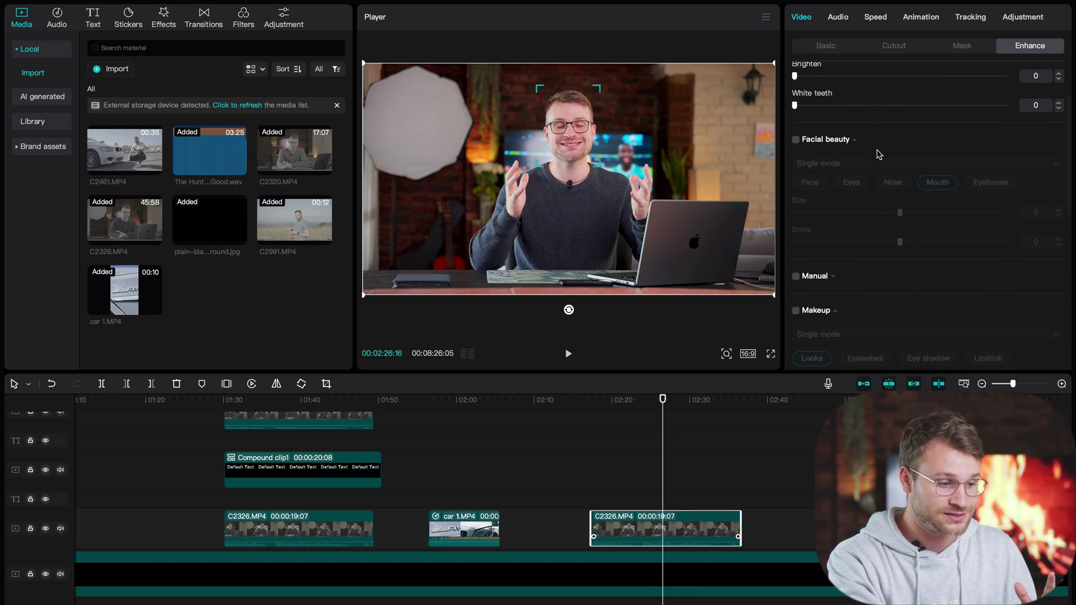
scroll(835, 244, "down", 5)
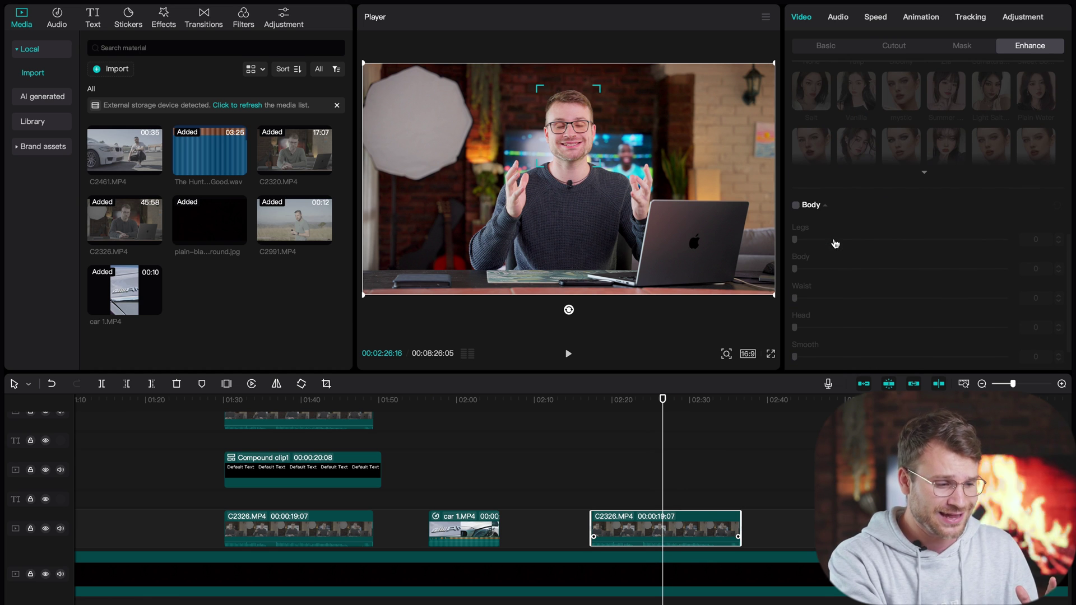
scroll(820, 217, "up", 10)
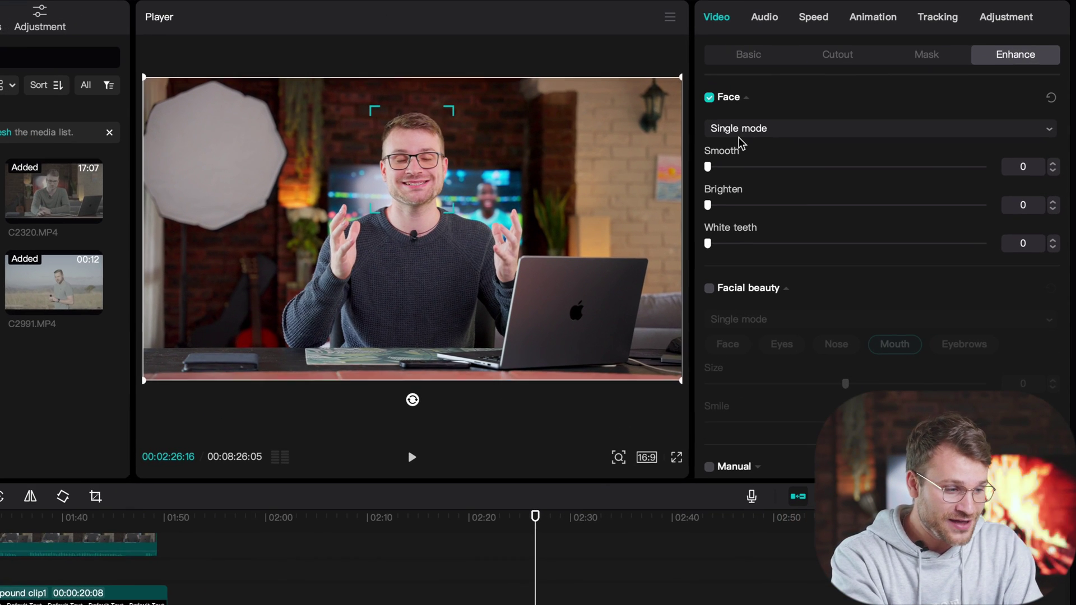
left_click(738, 134)
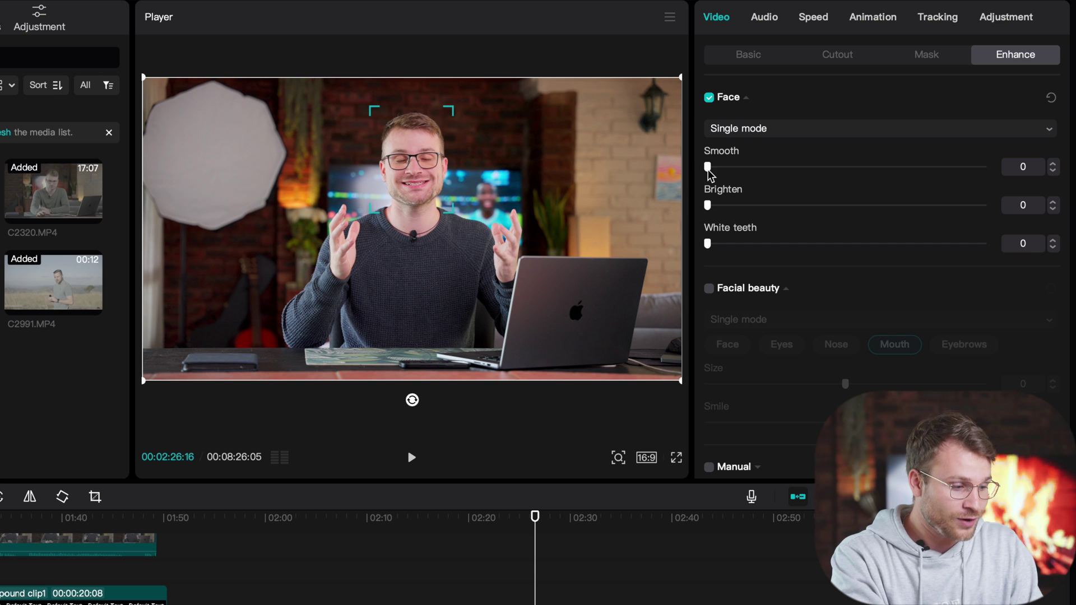
left_click(619, 458)
left_click_drag(591, 485, 640, 485)
left_click_drag(649, 401, 650, 399)
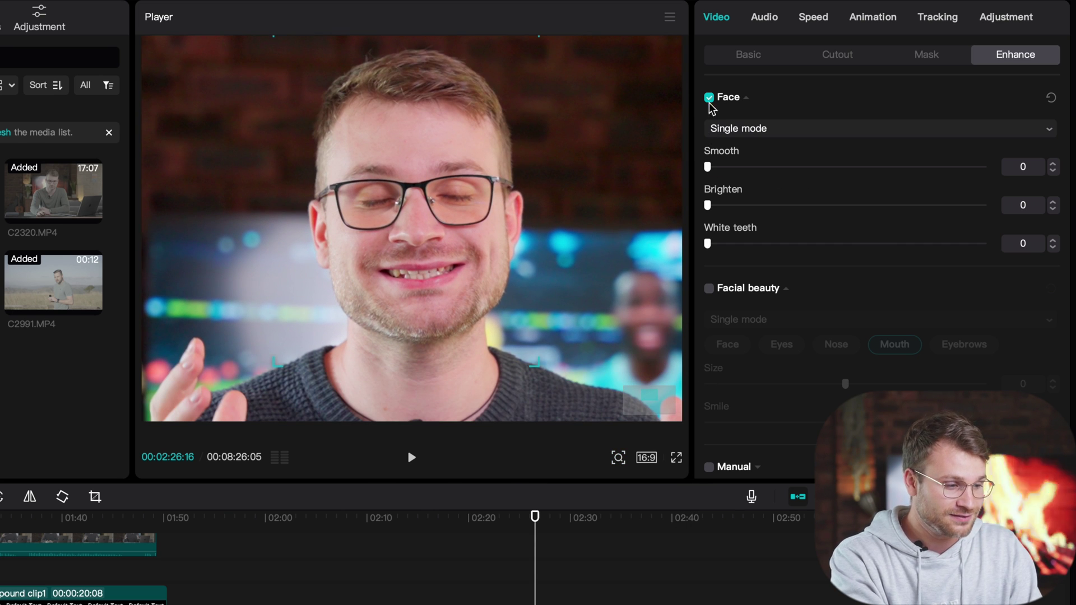
- Set Face Smooth to 25, Brighten to 31 and White teeth to about 44
left_click_drag(765, 170, 885, 196)
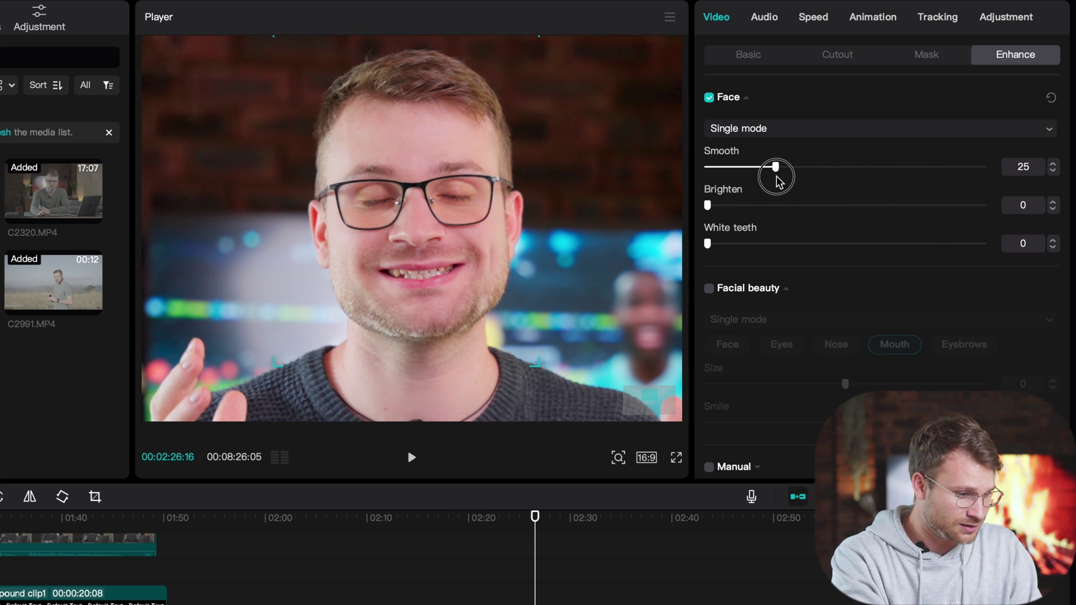
left_click_drag(708, 205, 793, 204)
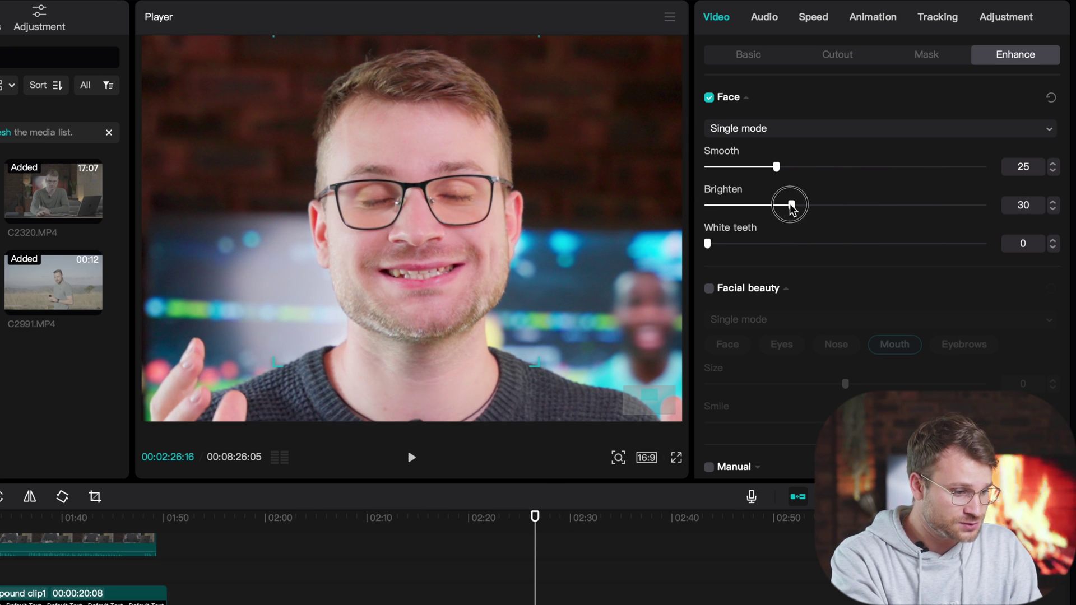
scroll(788, 208, "down", 1)
left_click_drag(708, 194, 851, 195)
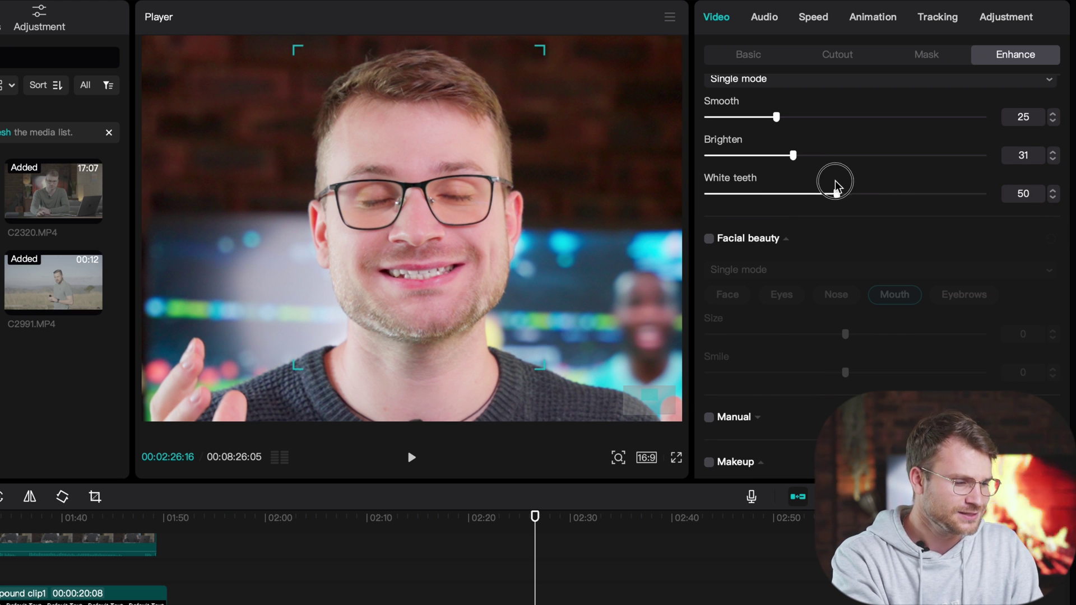
scroll(833, 186, "down", 1)
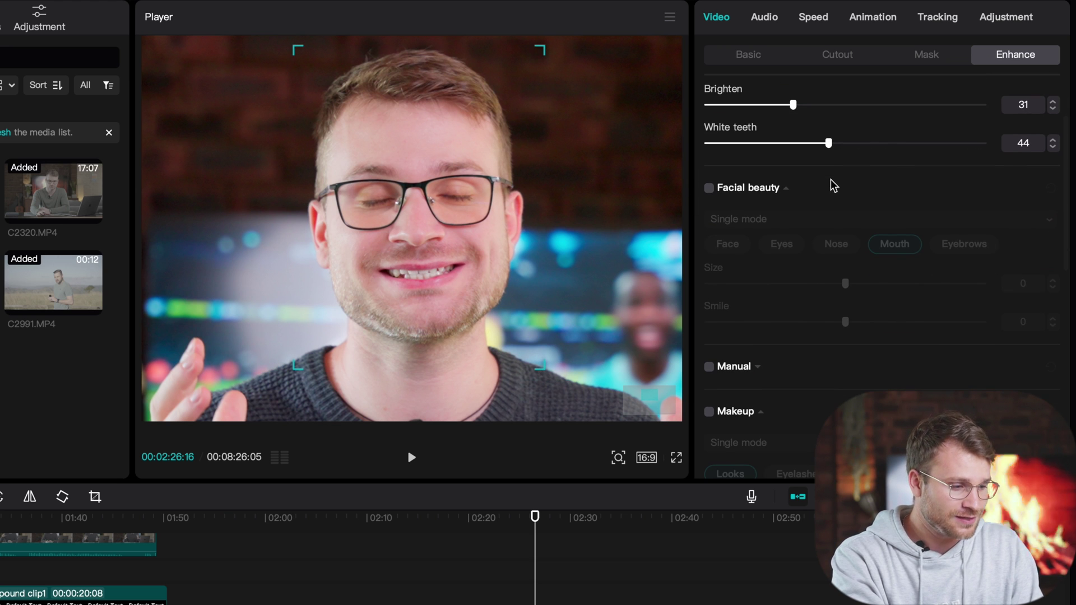
- Enable Facial beauty and max out Slim and Chin Length at 50, and Shorten at 100
left_click(710, 189)
scroll(826, 293, "down", 1)
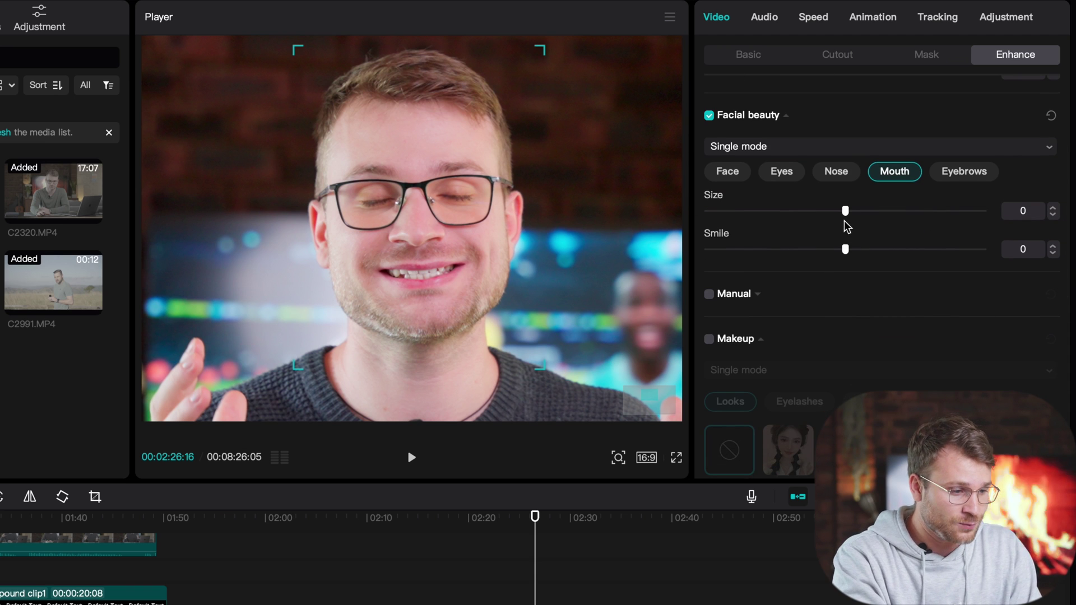
left_click_drag(845, 211, 1021, 212)
left_click(745, 177)
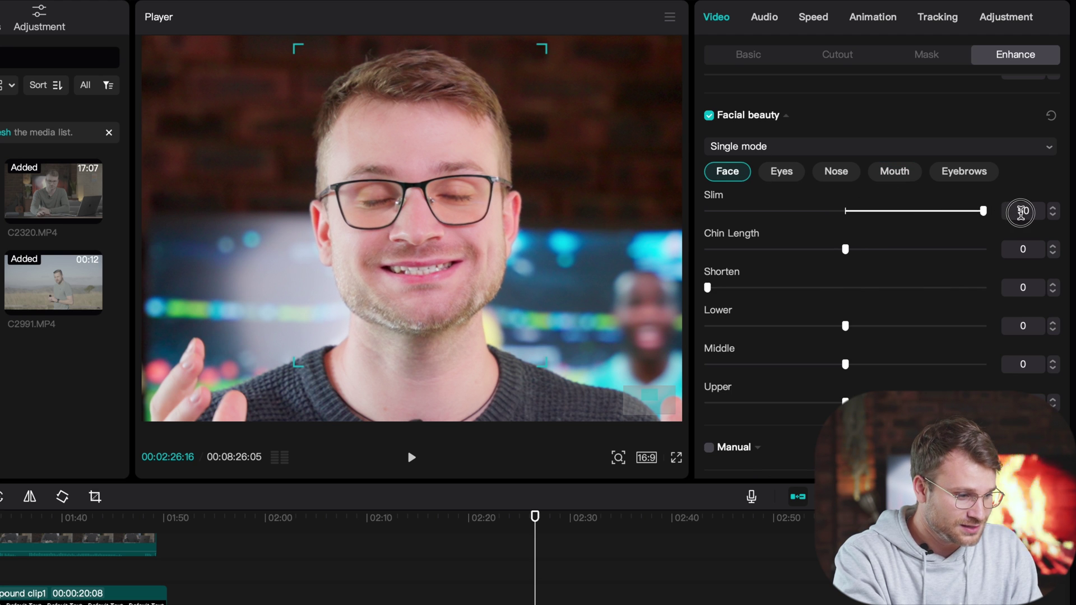
left_click_drag(845, 249, 1008, 253)
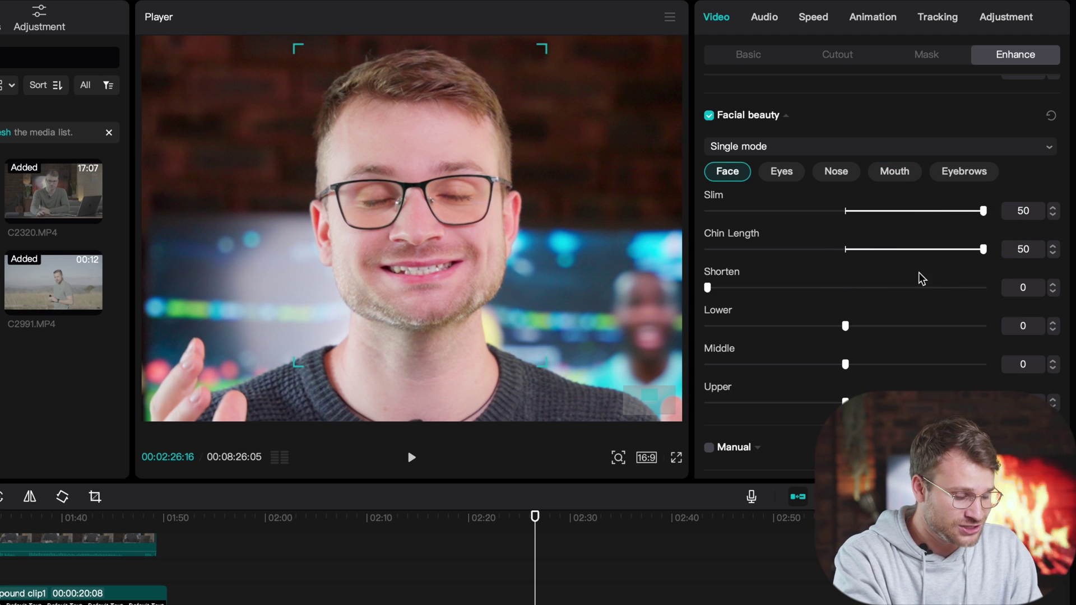
left_click_drag(715, 286, 1068, 295)
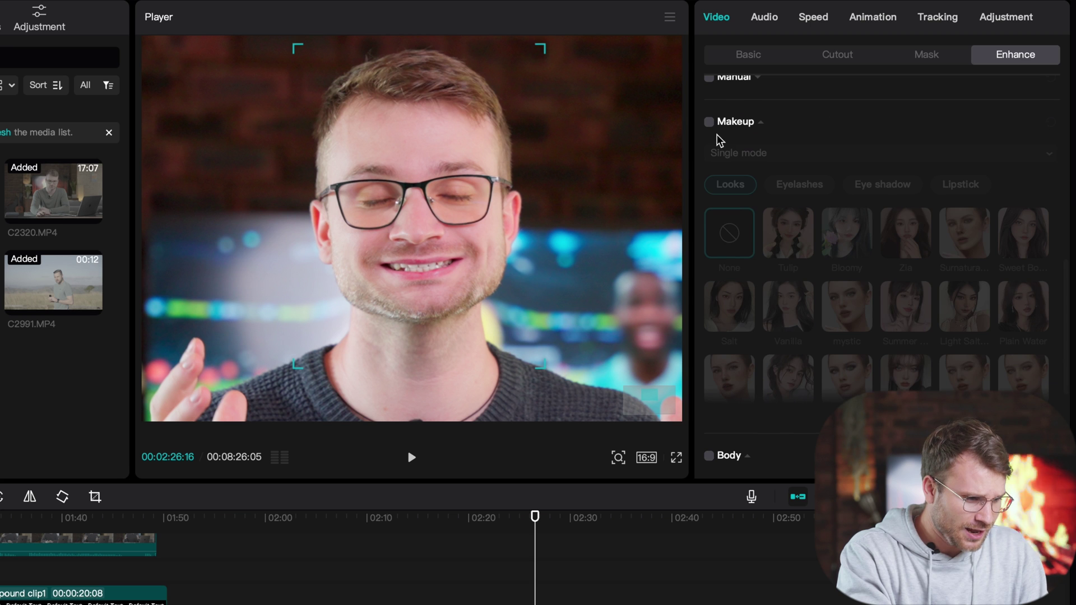
- Apply the mystic makeup look, then play briefly from about 02:20 to review it
left_click(710, 122)
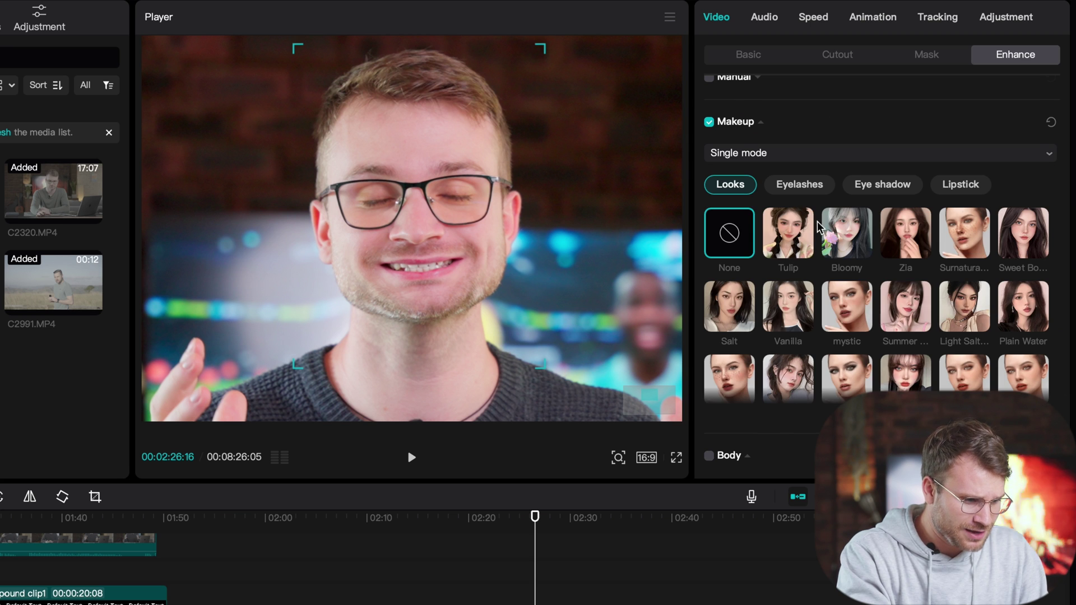
left_click(856, 310)
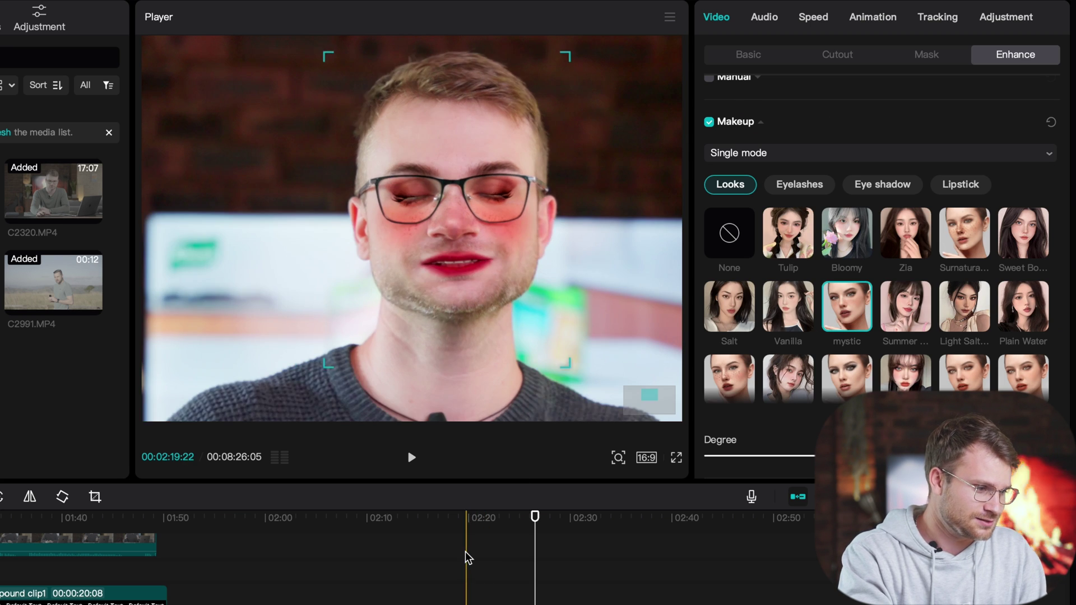
left_click(465, 552)
key("space")
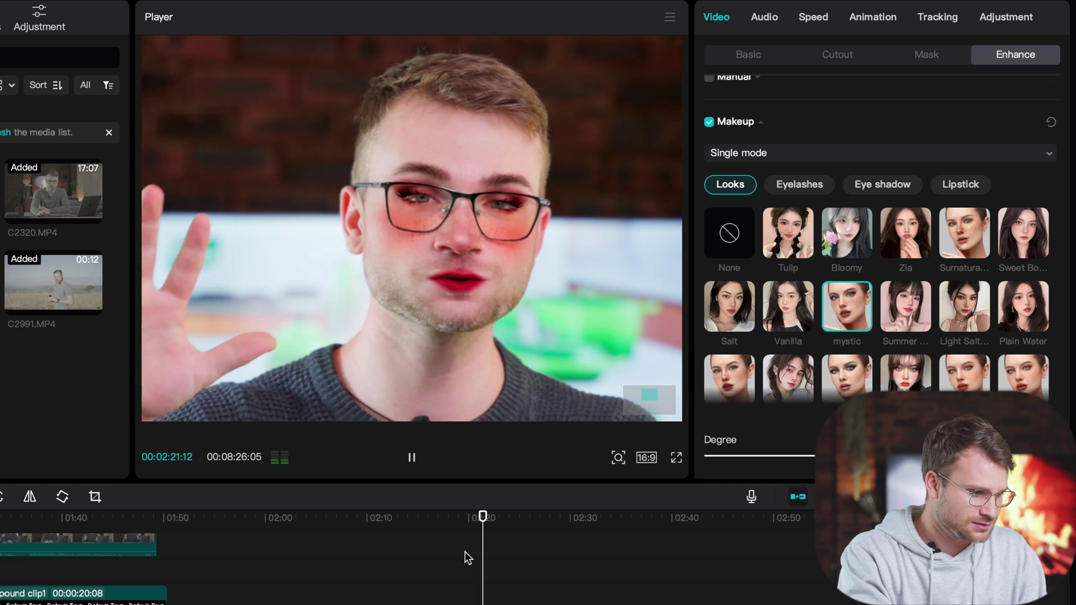
key("space")
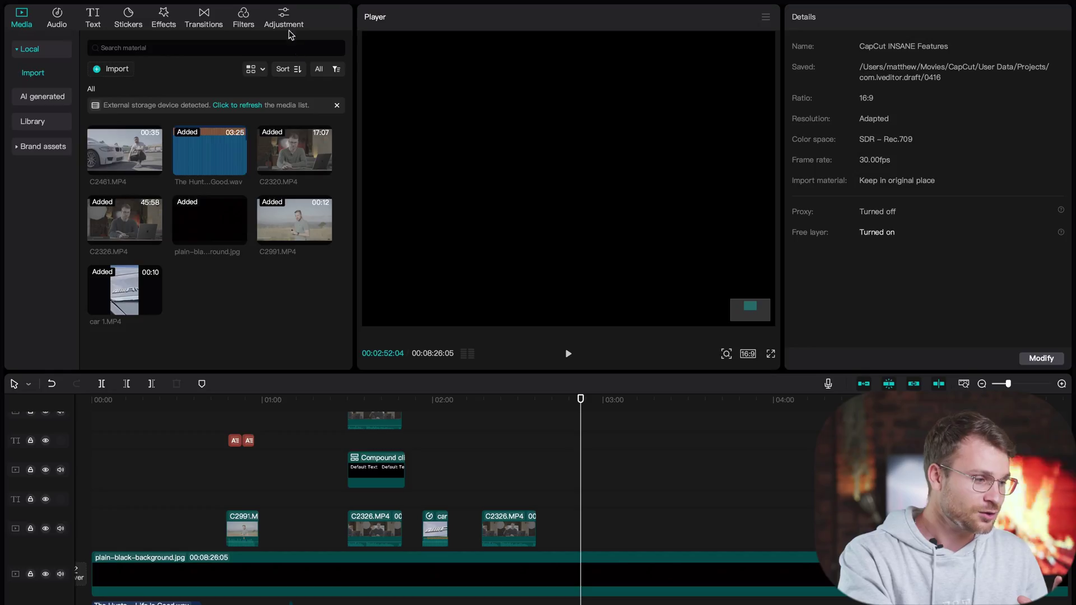
- Browse the imported .cube LUTs in the Adjustment library and cancel importing another LUT
left_click(284, 21)
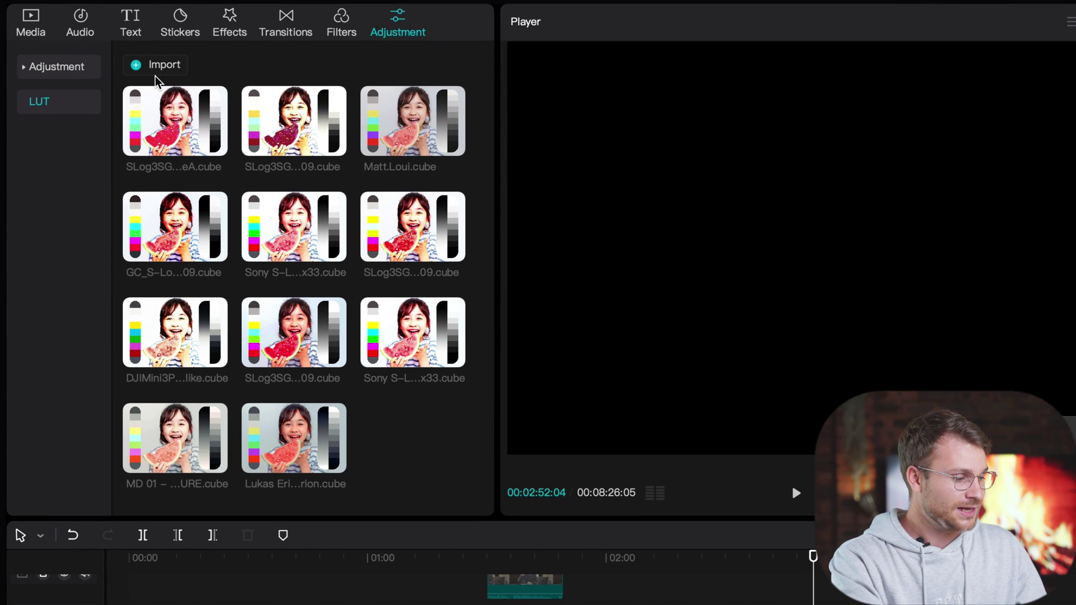
left_click(264, 224)
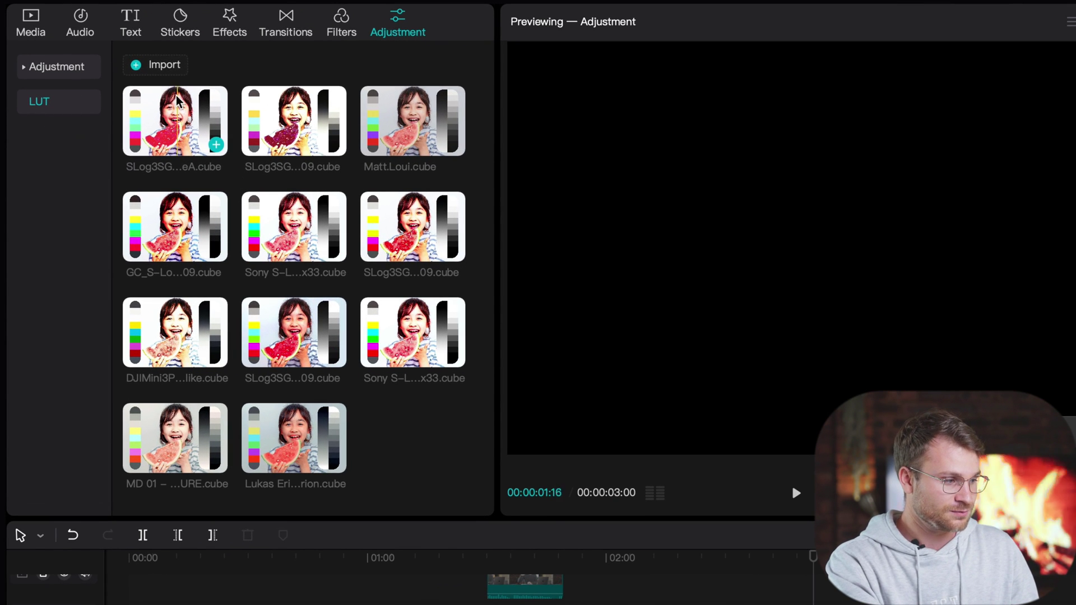
left_click(40, 102)
left_click(136, 65)
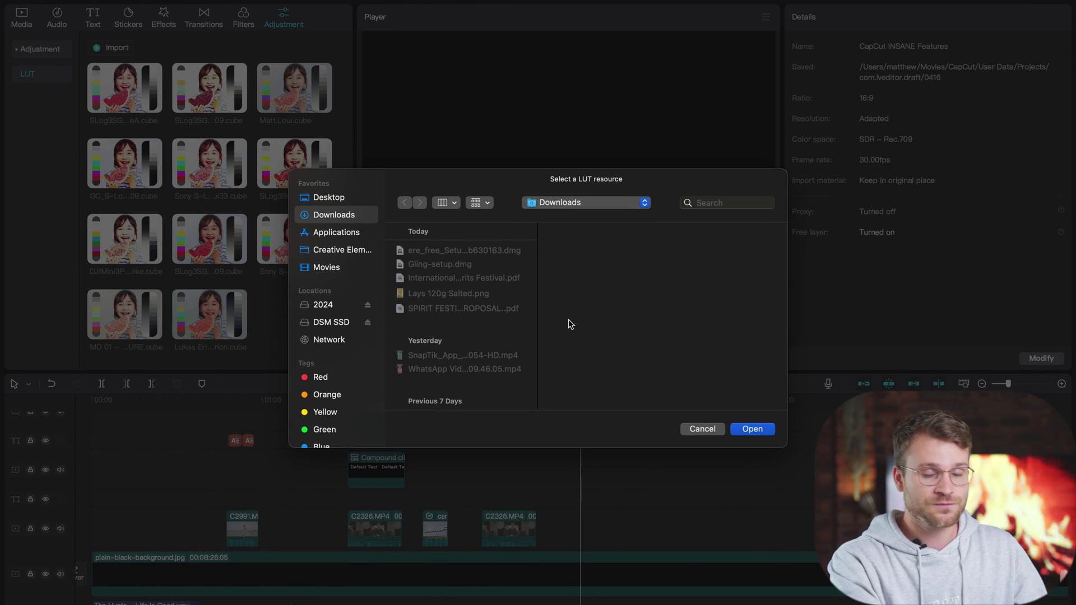
left_click(703, 429)
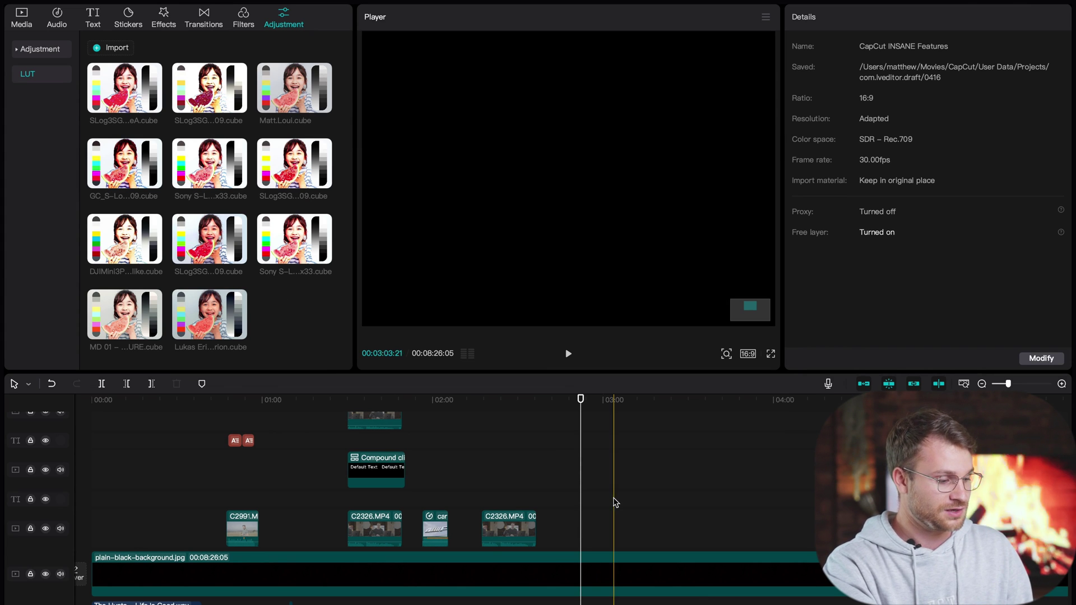
- Preview imported LUTs on C2326.MP4, keeping its Sony S-Log3 to Rec.709 LUT applied
left_click(507, 530)
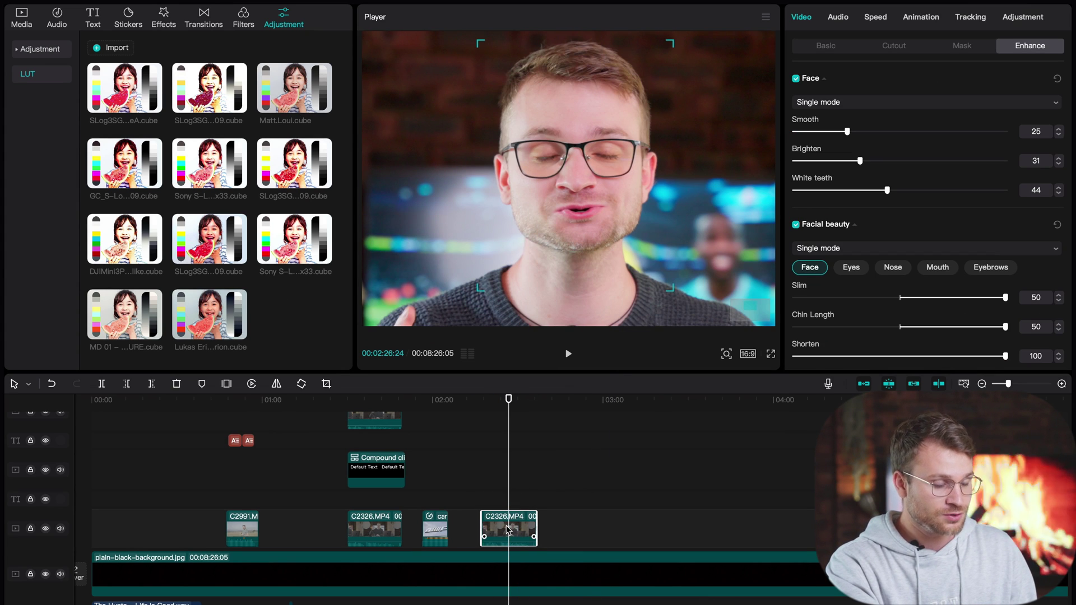
left_click(1024, 20)
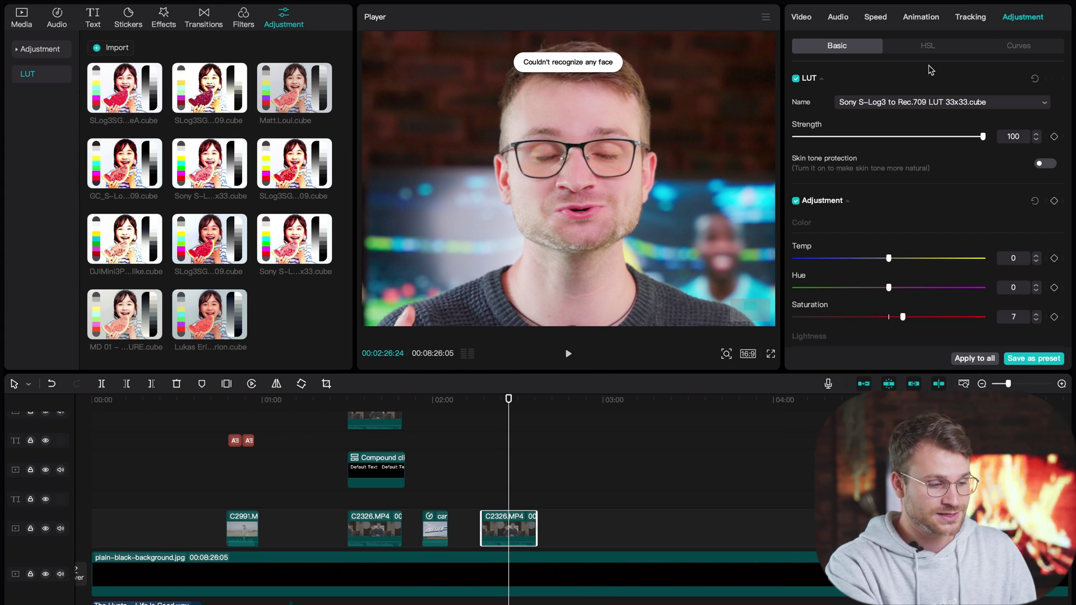
left_click(873, 106)
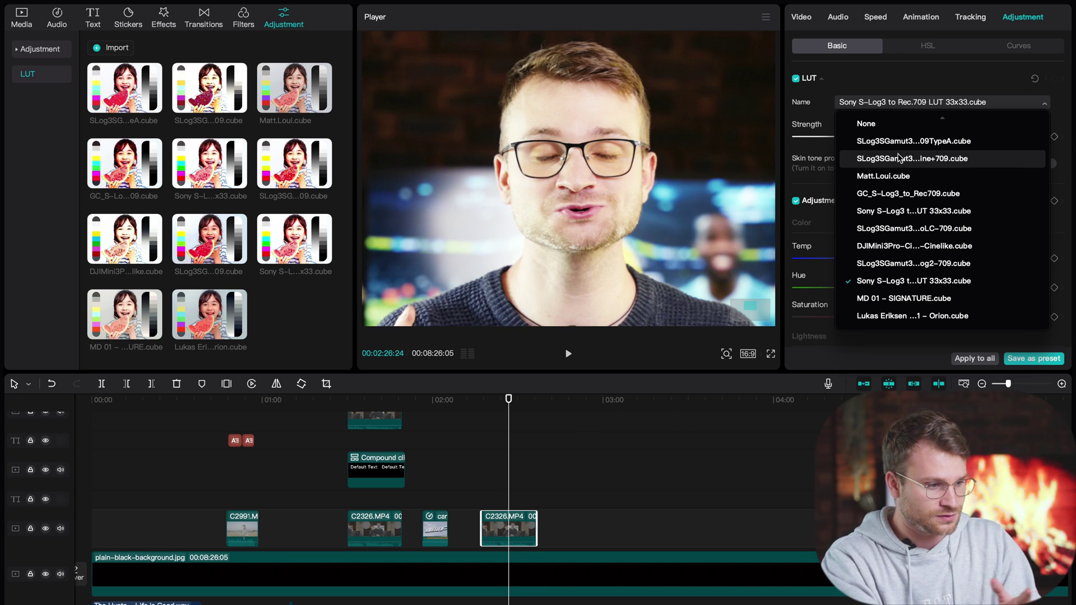
left_click(604, 431)
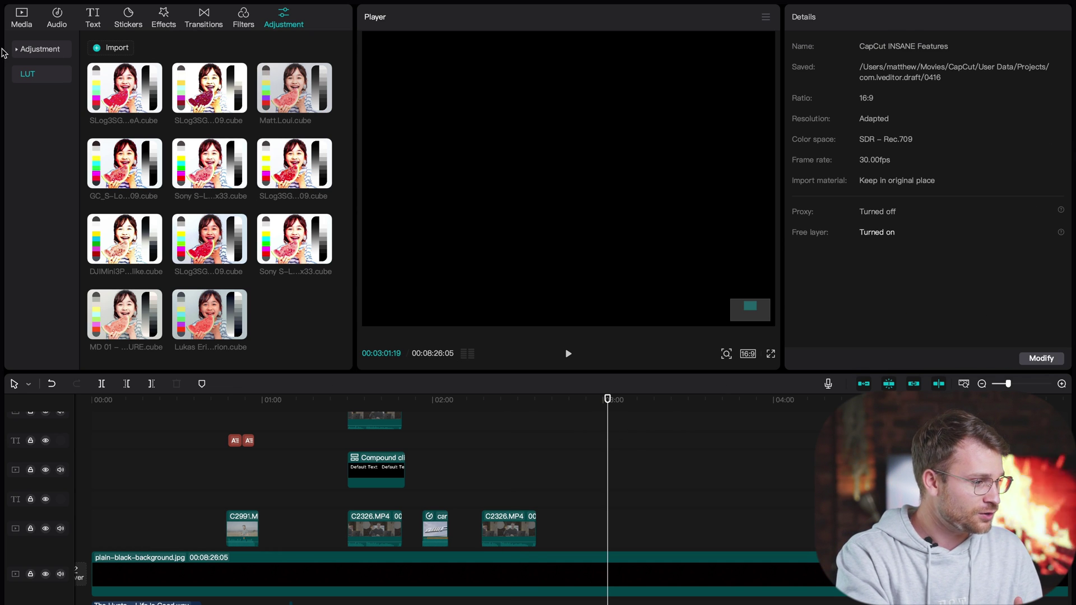
- Add a Custom adjustment layer and extend its start back to about 01:17
left_click(37, 51)
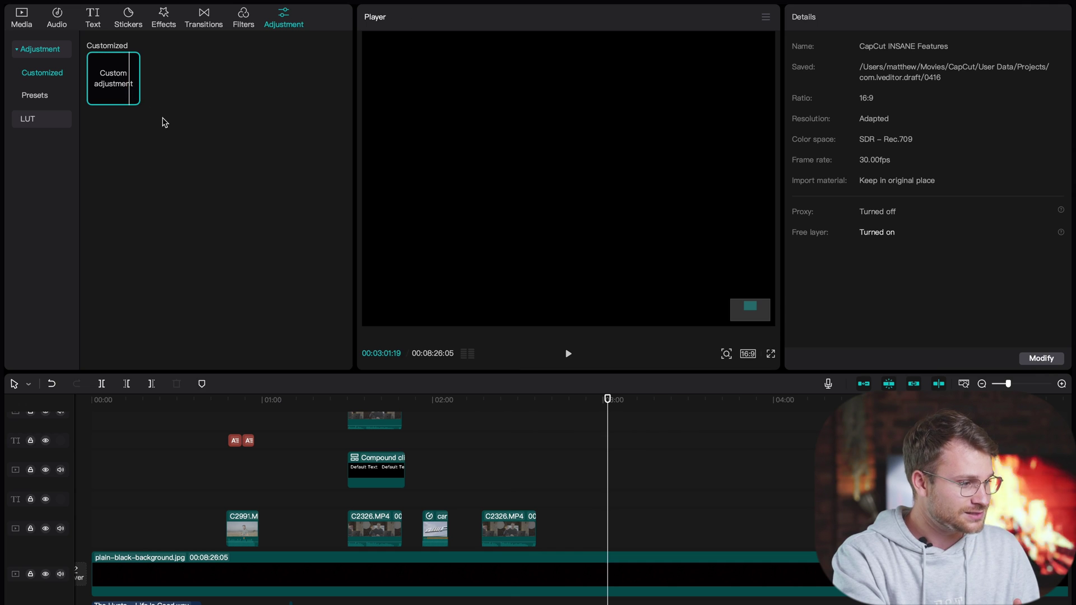
left_click(133, 98)
left_click_drag(609, 448, 63, 444)
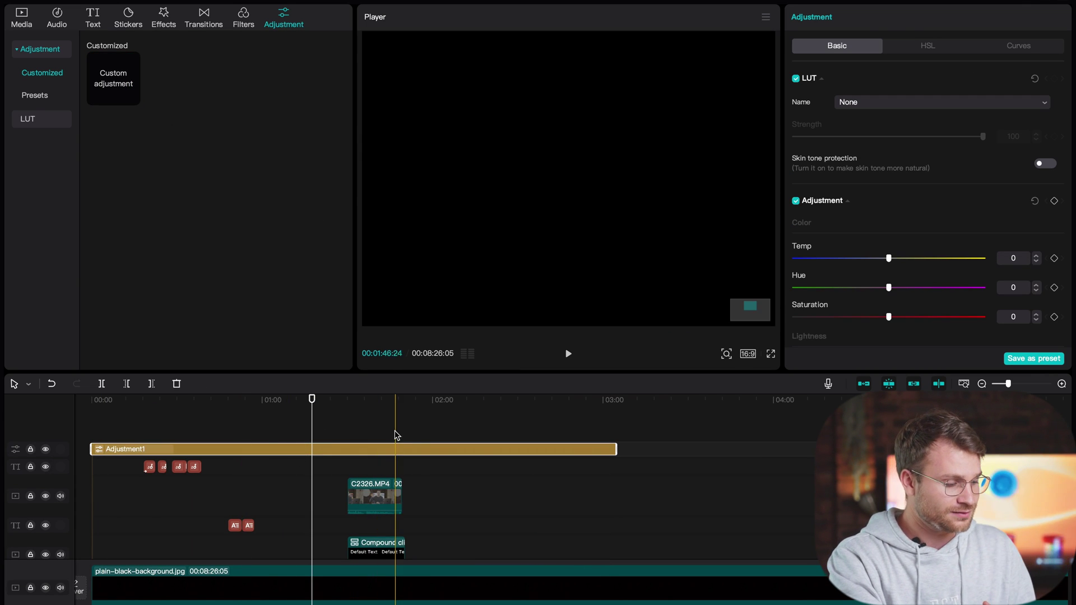
- Select Adjustment1 and browse its LUT list and HSL controls, leaving every setting at 0
left_click(422, 438)
left_click(423, 448)
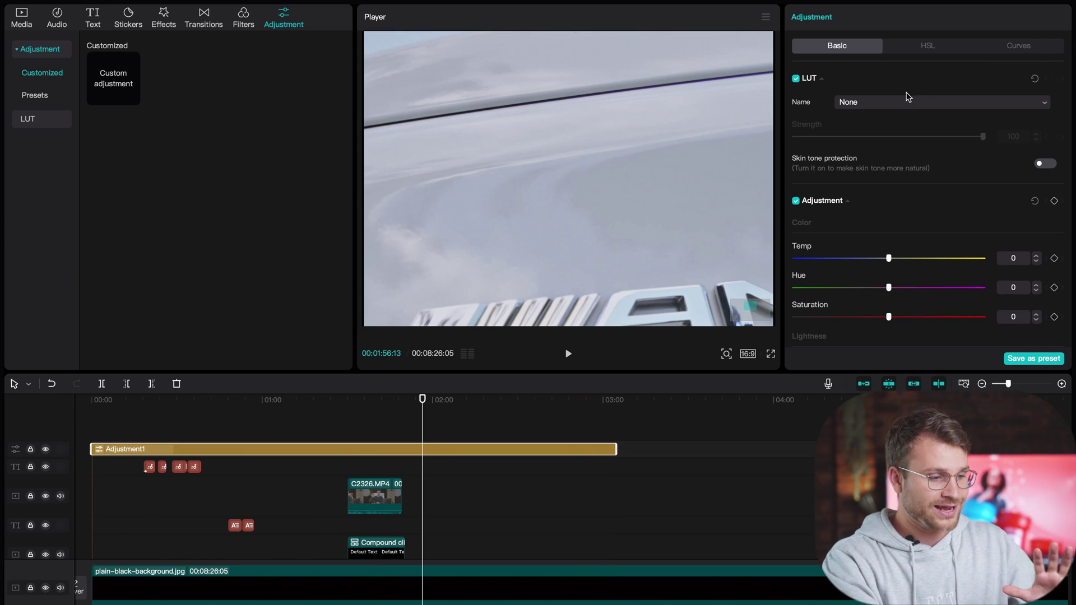
left_click(908, 101)
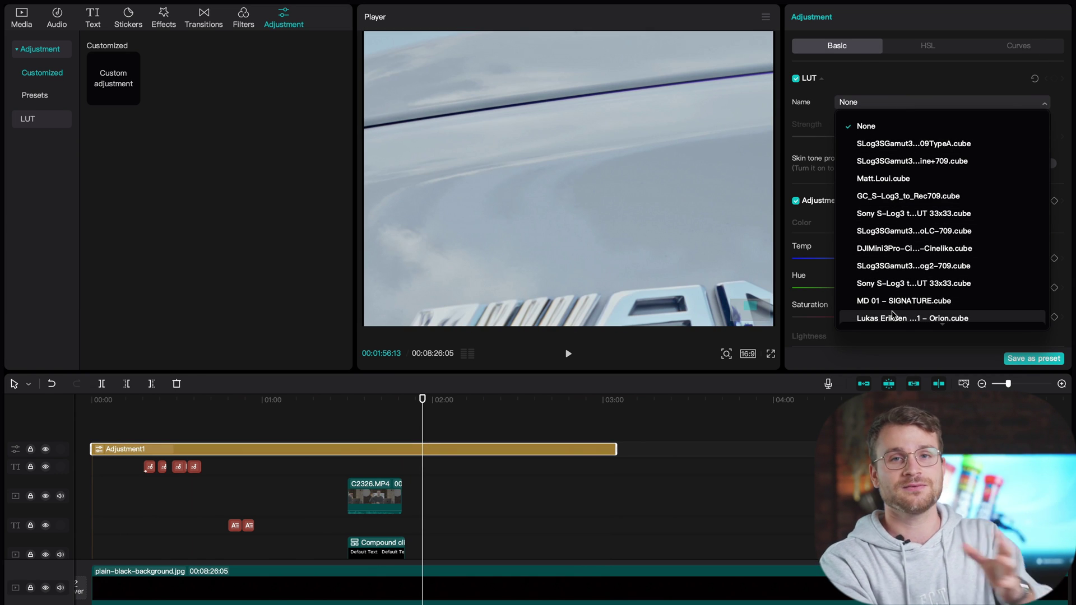
scroll(863, 241, "down", 8)
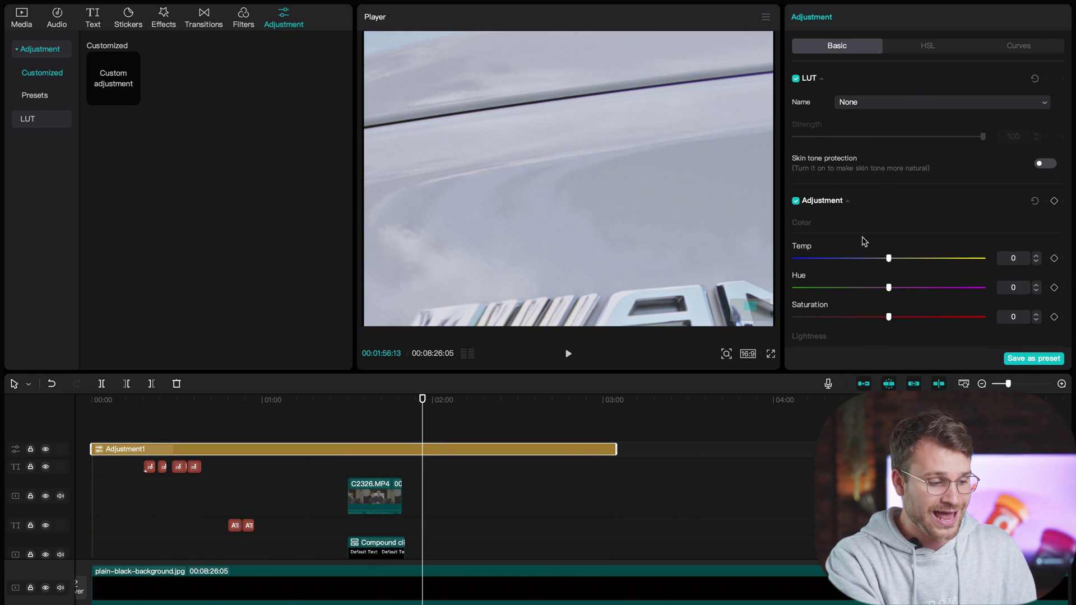
scroll(863, 241, "down", 5)
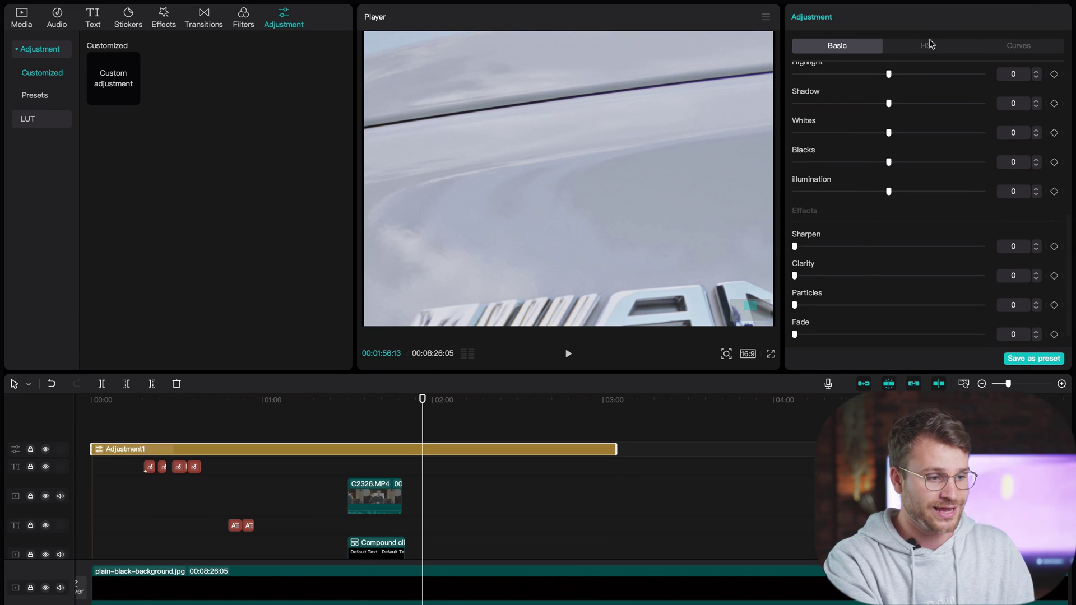
left_click(928, 45)
left_click(852, 46)
scroll(947, 248, "down", 2)
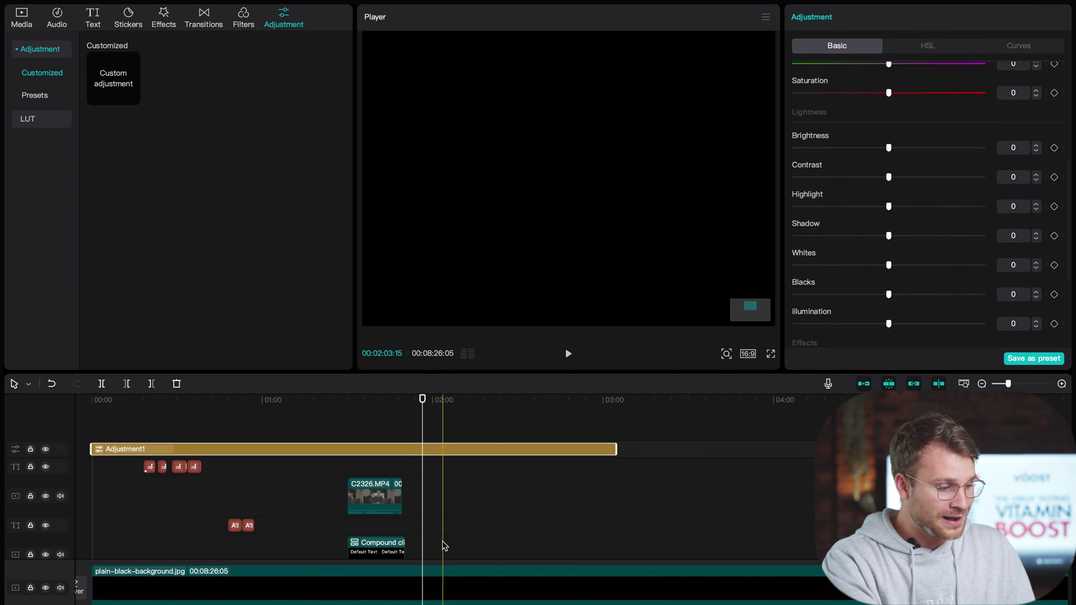
scroll(443, 543, "down", 5)
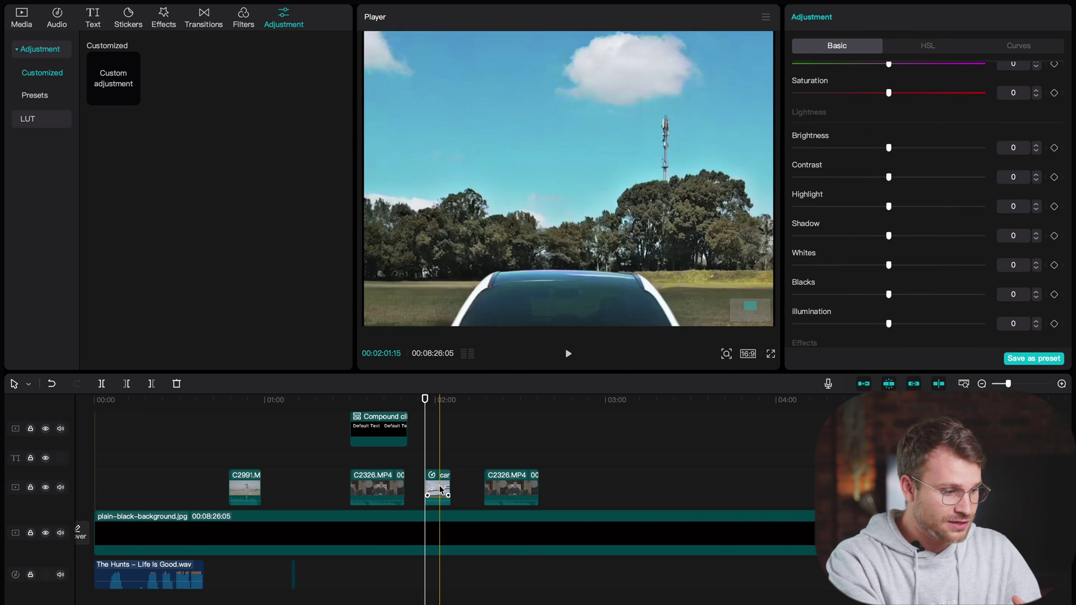
scroll(440, 489, "up", 5)
left_click(434, 441)
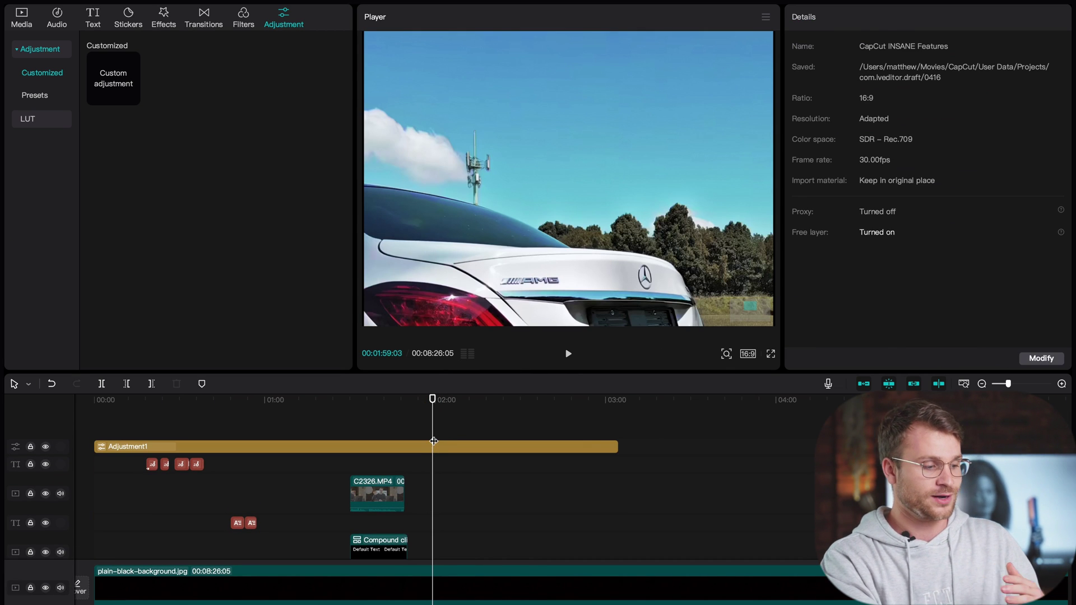